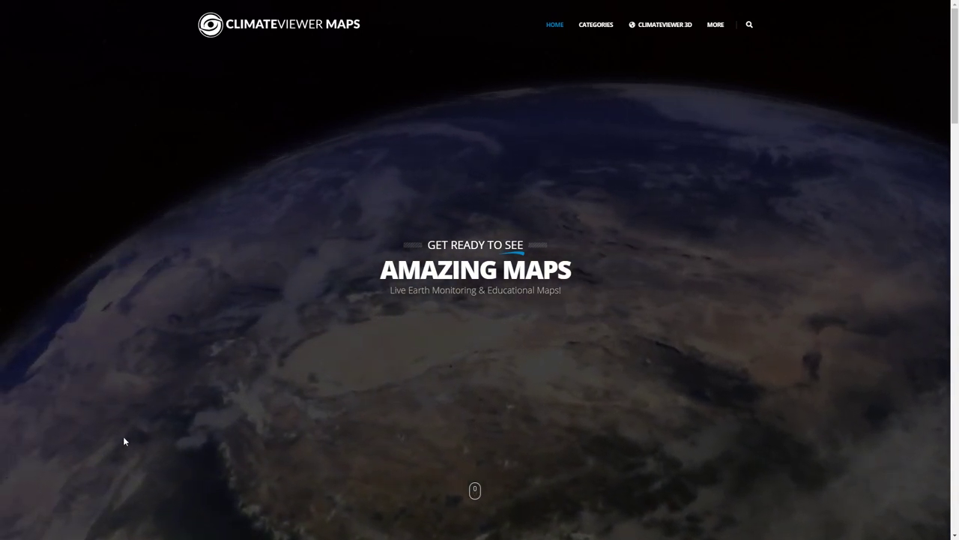
- Look over the homepage introduction and open the Geography of the Köppen Climate Classification System map from Latest Maps
{"action": "scroll", "coordinate": [124, 441], "scroll_direction": "down", "scroll_amount": 1}
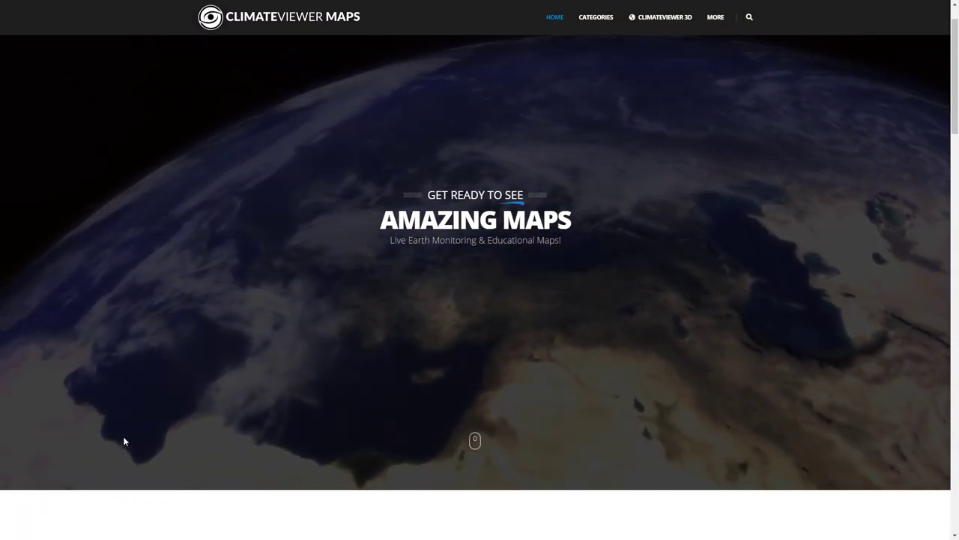
{"action": "scroll", "coordinate": [124, 441], "scroll_direction": "down", "scroll_amount": 3}
{"action": "scroll", "coordinate": [124, 442], "scroll_direction": "down", "scroll_amount": 3}
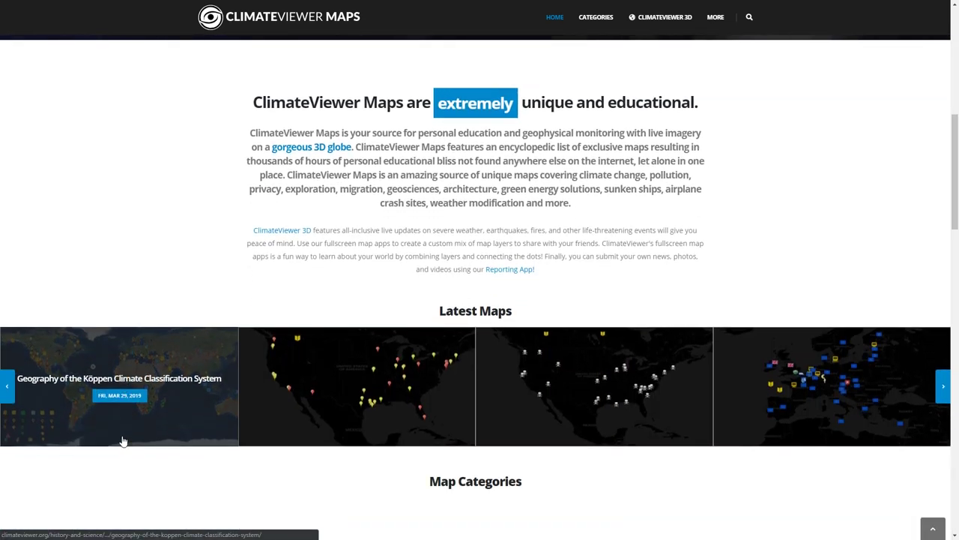
{"action": "scroll", "coordinate": [124, 442], "scroll_direction": "down", "scroll_amount": 1}
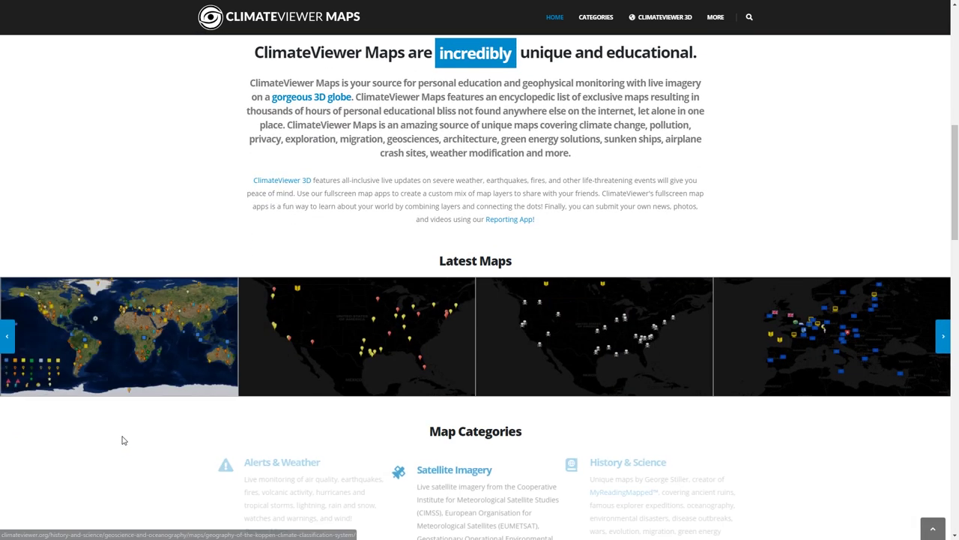
{"action": "scroll", "coordinate": [159, 398], "scroll_direction": "up", "scroll_amount": 3}
{"action": "scroll", "coordinate": [146, 398], "scroll_direction": "down", "scroll_amount": 1}
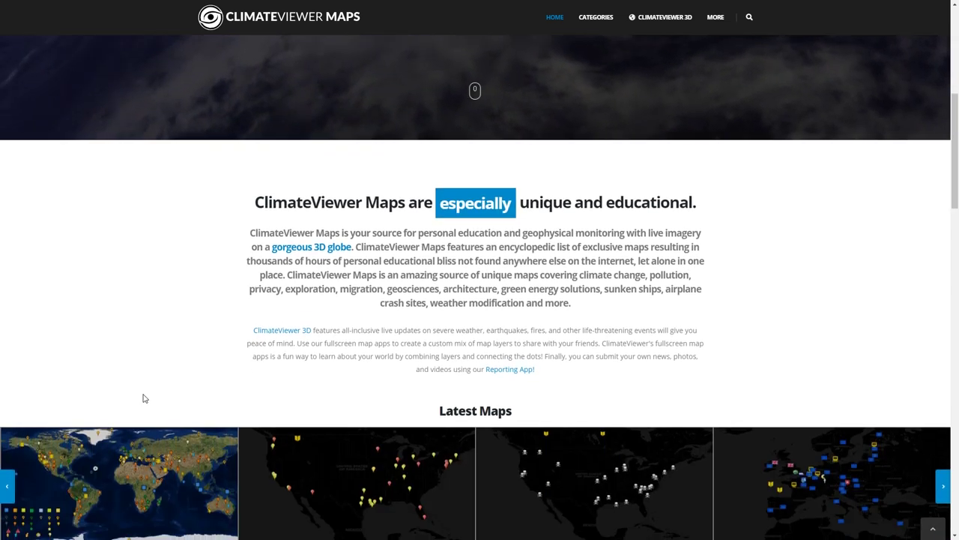
{"action": "scroll", "coordinate": [188, 314], "scroll_direction": "down", "scroll_amount": 3}
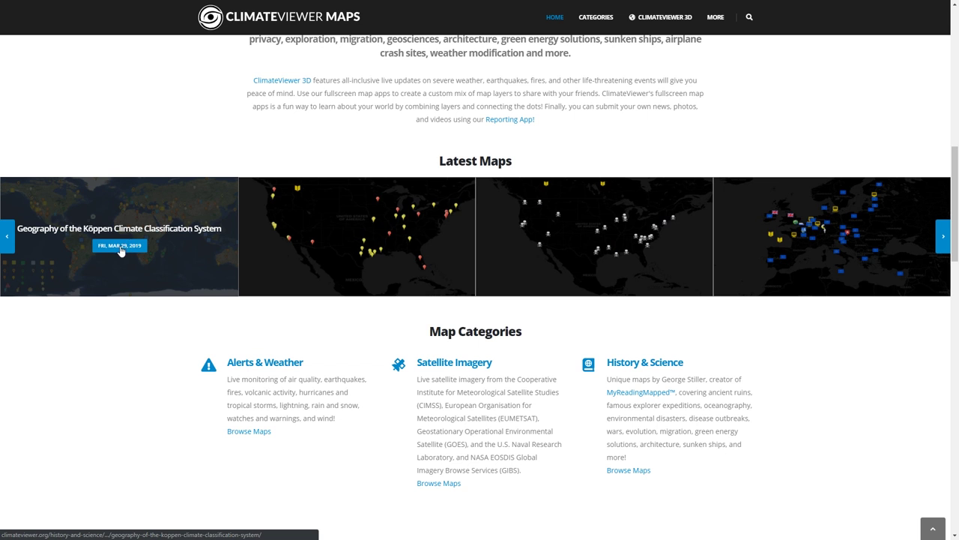
{"action": "left_click", "coordinate": [134, 249]}
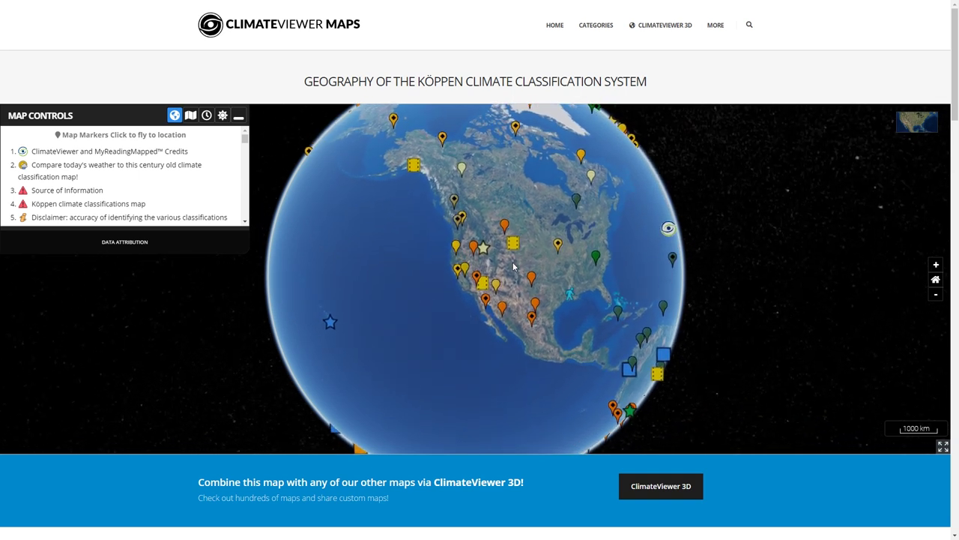
- Fly to the "Legend: (BS) = Dry (arid and semiarid) Steppe Climates" marker, view its description and close it
{"action": "scroll", "coordinate": [122, 178], "scroll_direction": "down", "scroll_amount": 3}
{"action": "scroll", "coordinate": [120, 180], "scroll_direction": "down", "scroll_amount": 3}
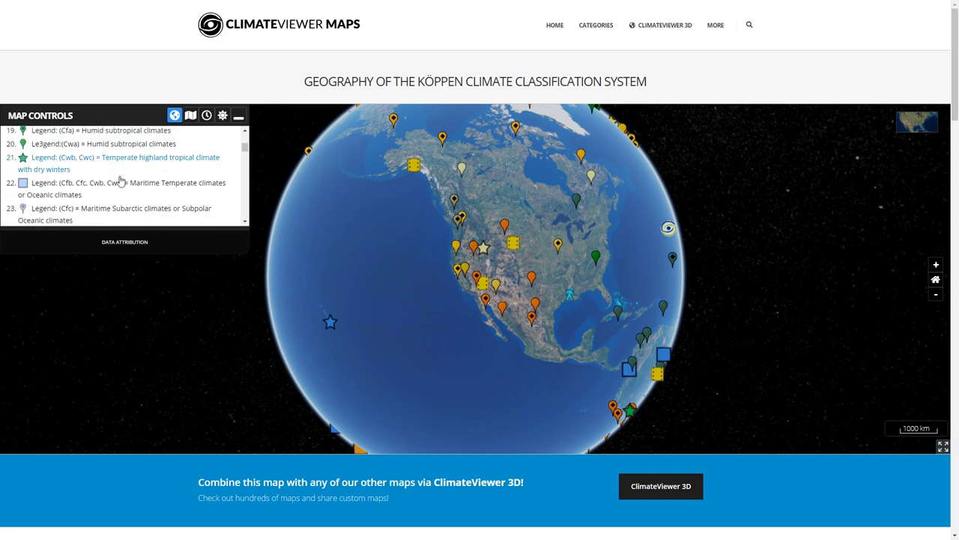
{"action": "scroll", "coordinate": [117, 186], "scroll_direction": "up", "scroll_amount": 6}
{"action": "scroll", "coordinate": [58, 186], "scroll_direction": "down", "scroll_amount": 3}
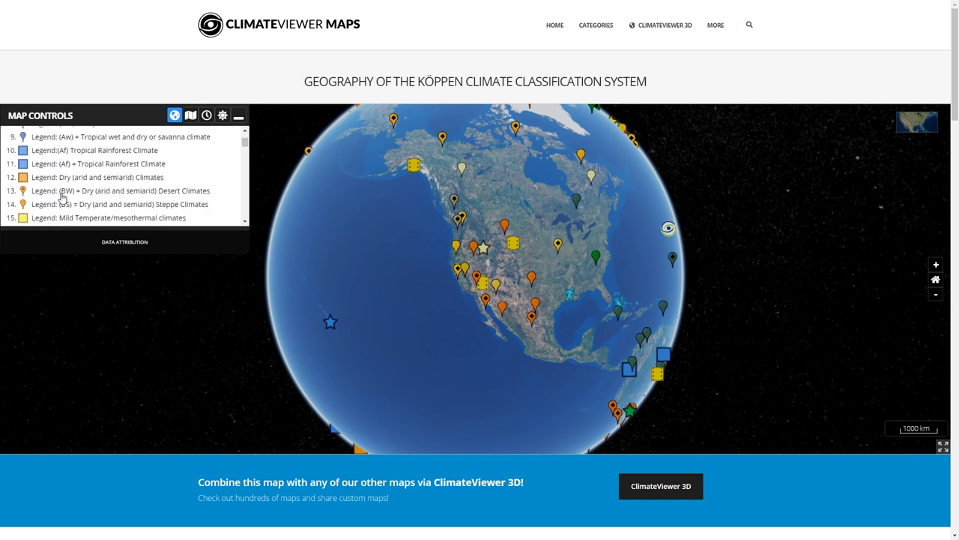
{"action": "left_click", "coordinate": [51, 191]}
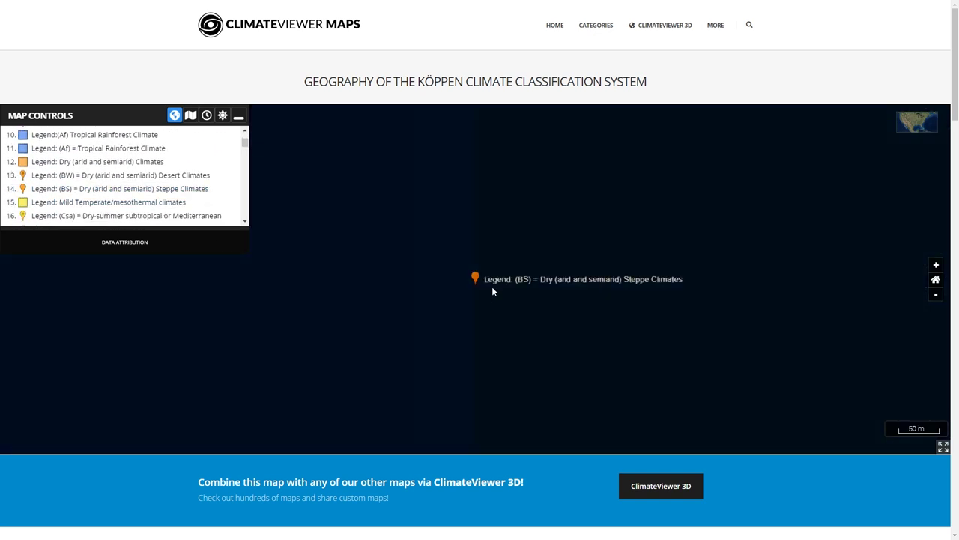
{"action": "left_click", "coordinate": [476, 279]}
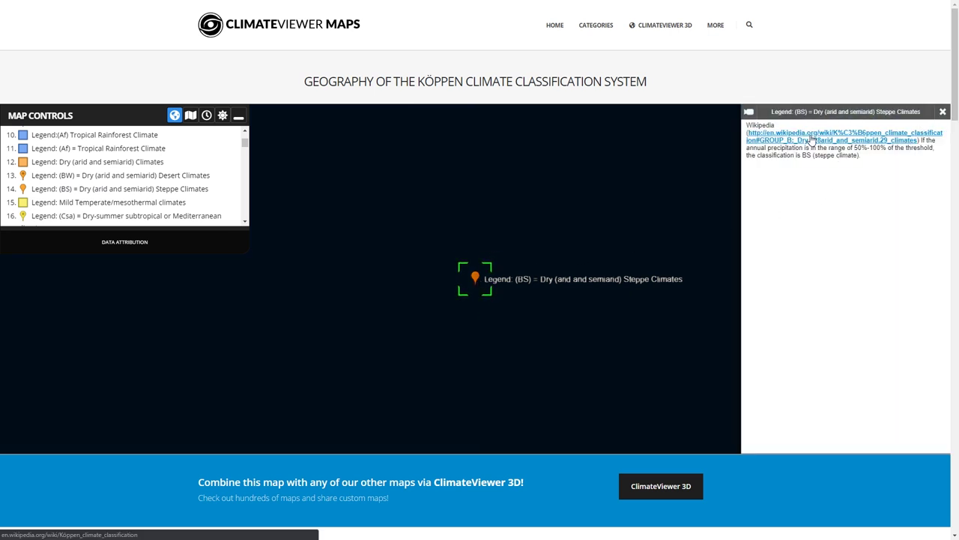
{"action": "left_click", "coordinate": [943, 112]}
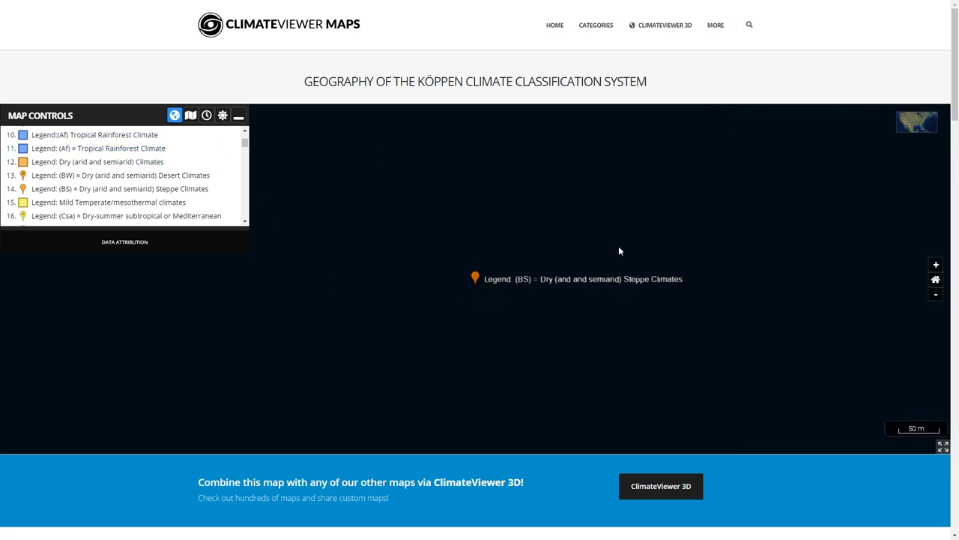
- Return the globe to its home view and zoom in and back out once
{"action": "left_click", "coordinate": [935, 280]}
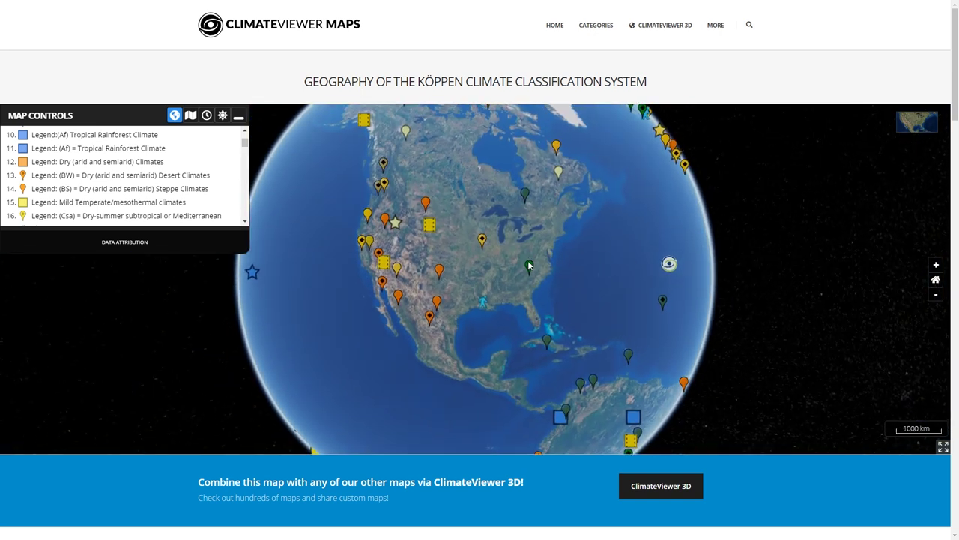
{"action": "left_click", "coordinate": [935, 265]}
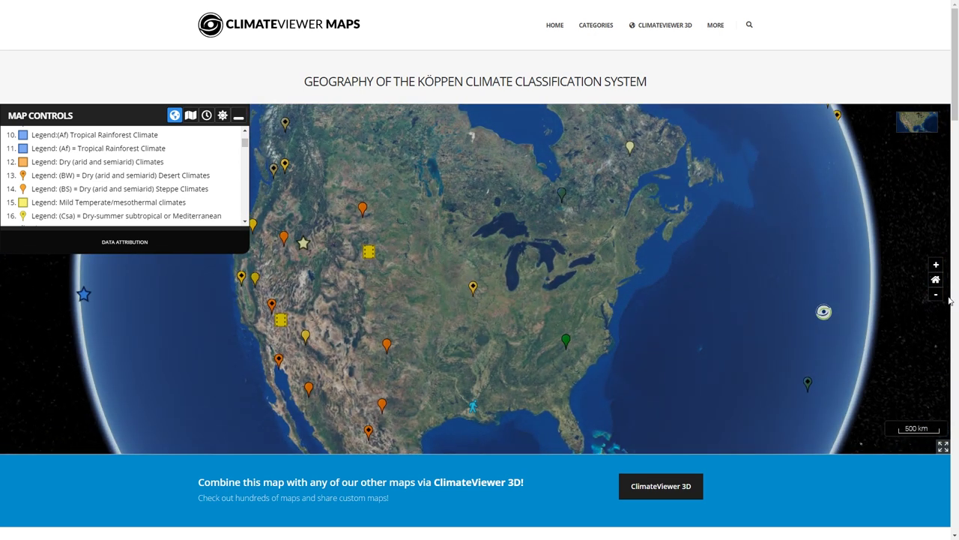
{"action": "left_click", "coordinate": [936, 295]}
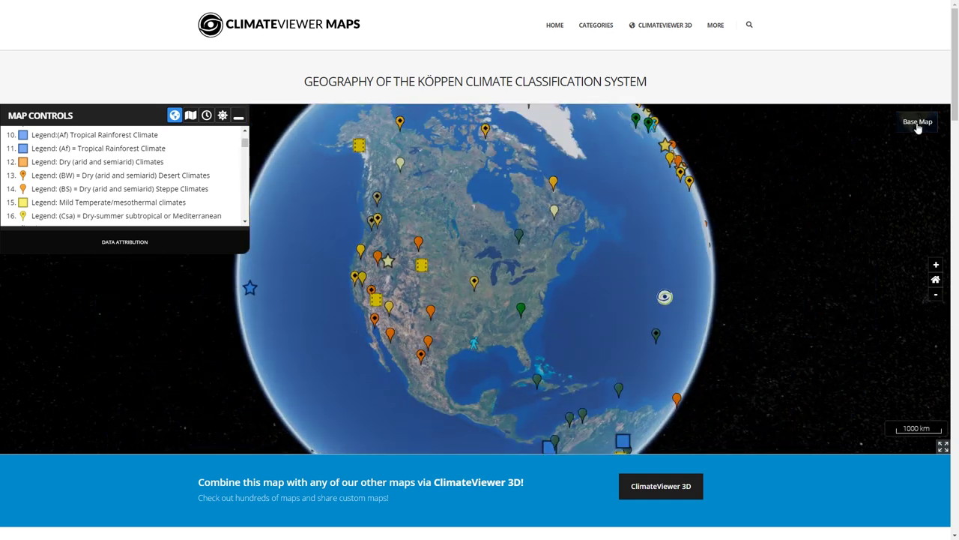
- Try the Bing Satellite base imagery, switch the globe to Dark Matter, and inspect the result up close over the United States
{"action": "left_click", "coordinate": [918, 126]}
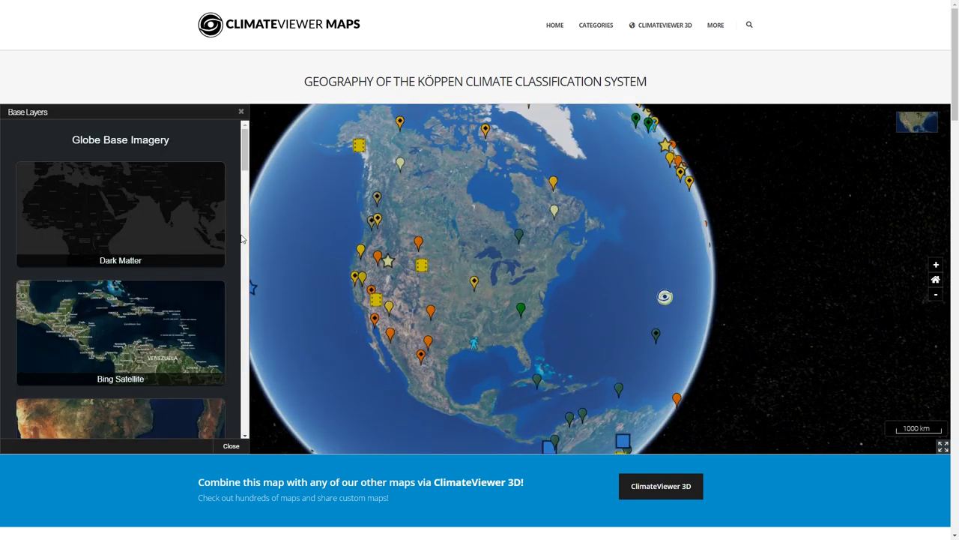
{"action": "left_click", "coordinate": [135, 338]}
{"action": "left_click", "coordinate": [131, 228]}
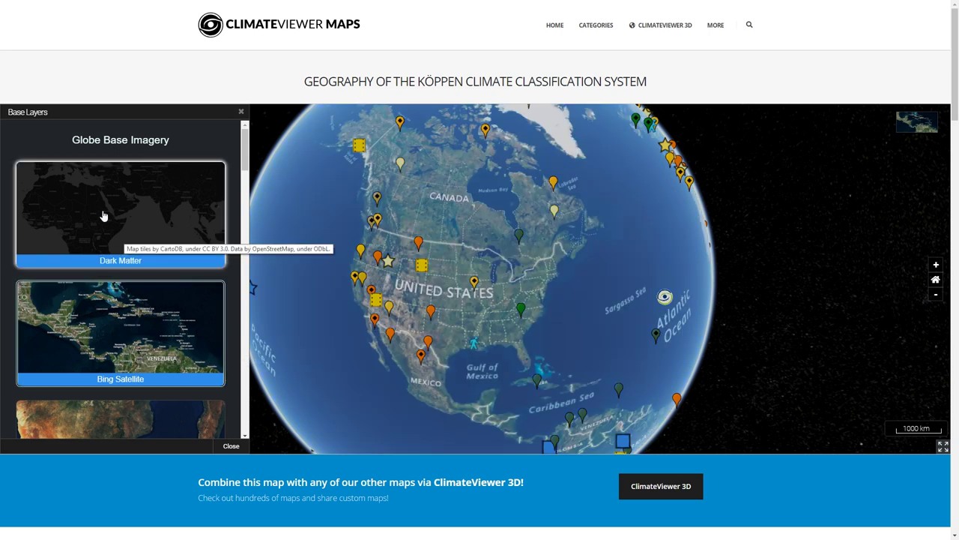
{"action": "right_click", "coordinate": [442, 354]}
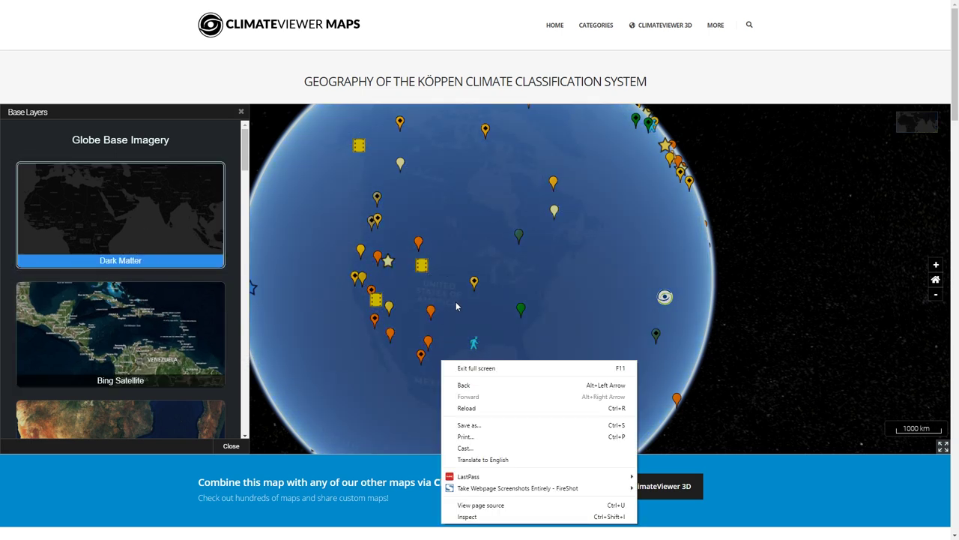
{"action": "left_click", "coordinate": [457, 306]}
{"action": "scroll", "coordinate": [455, 297], "scroll_direction": "up", "scroll_amount": 3}
{"action": "scroll", "coordinate": [454, 297], "scroll_direction": "up", "scroll_amount": 3}
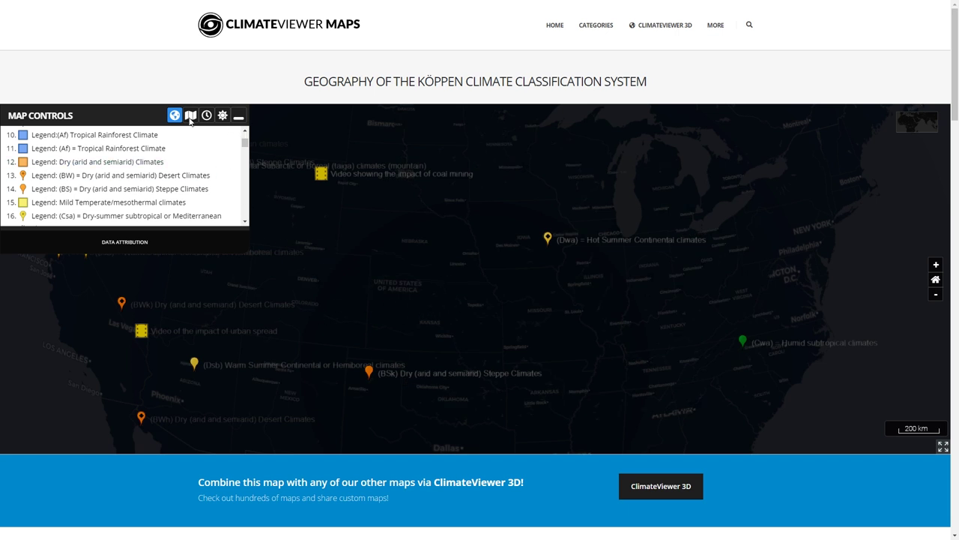
{"action": "scroll", "coordinate": [256, 164], "scroll_direction": "down", "scroll_amount": 3}
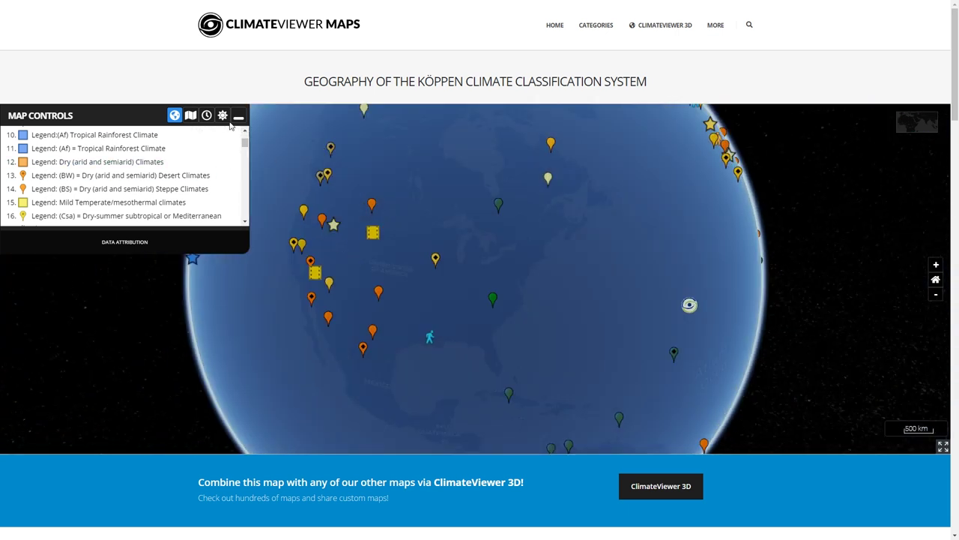
- View the markers over North America in flat map mode and return to 3D globe mode
{"action": "left_click", "coordinate": [193, 119]}
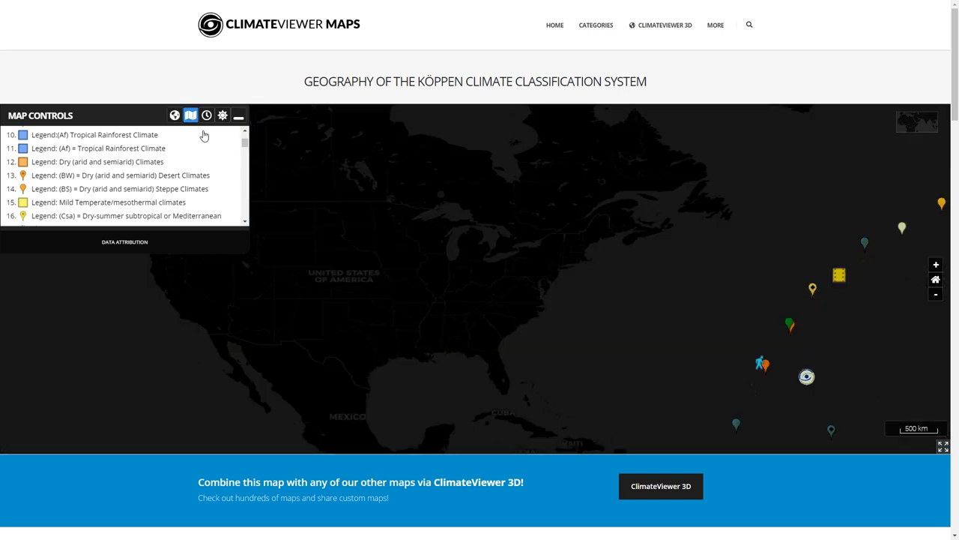
{"action": "scroll", "coordinate": [491, 316], "scroll_direction": "down", "scroll_amount": 3}
{"action": "left_click_drag", "start_coordinate": [495, 336], "coordinate": [436, 281]}
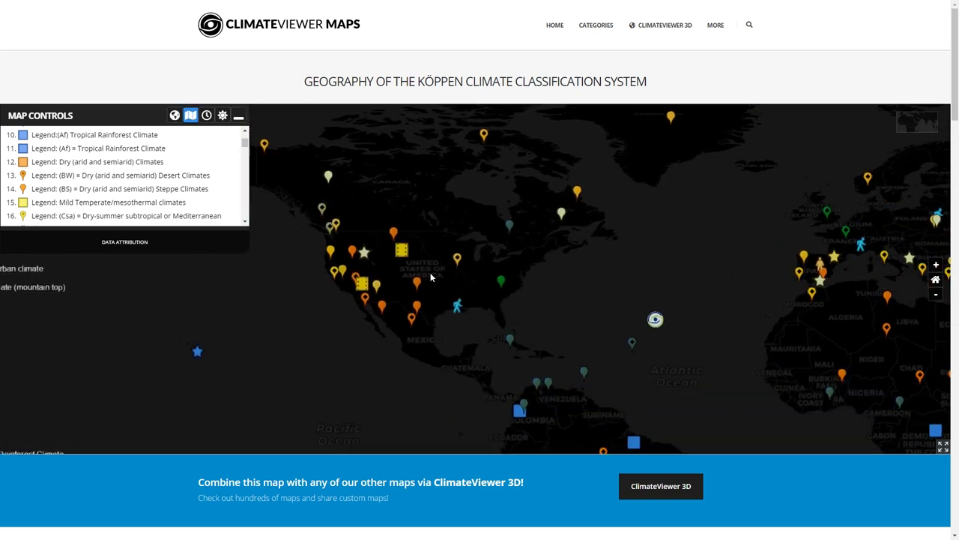
{"action": "scroll", "coordinate": [436, 281], "scroll_direction": "up", "scroll_amount": 2}
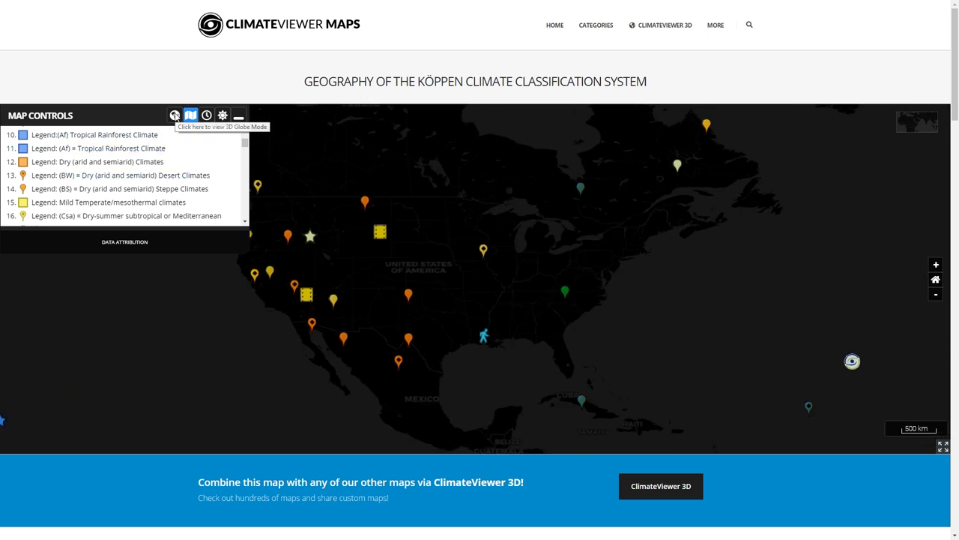
{"action": "left_click", "coordinate": [174, 115]}
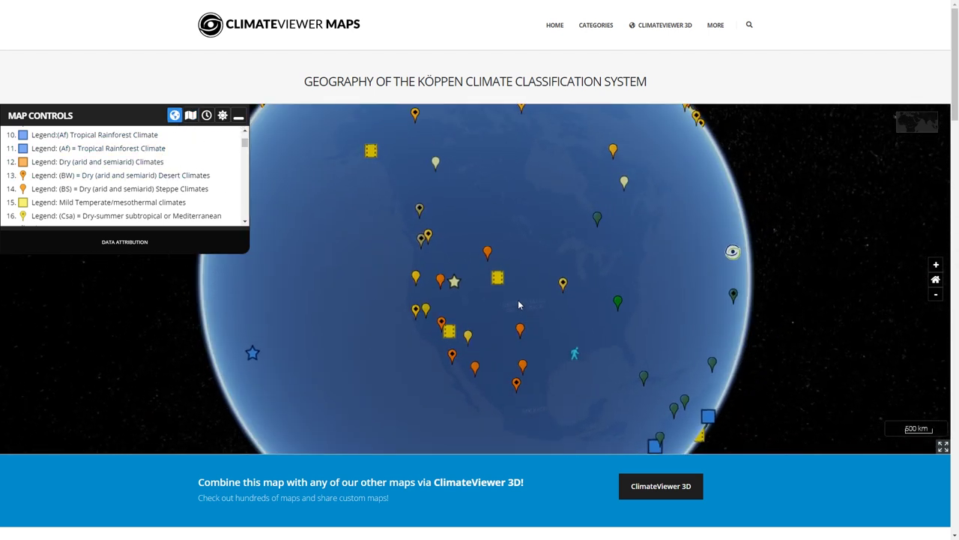
- Turn on the globe's sun lighting option, and collapse and restore the map controls
{"action": "left_click", "coordinate": [207, 117]}
{"action": "left_click", "coordinate": [207, 116]}
{"action": "left_click", "coordinate": [223, 116]}
{"action": "left_click_drag", "start_coordinate": [405, 278], "coordinate": [449, 234]}
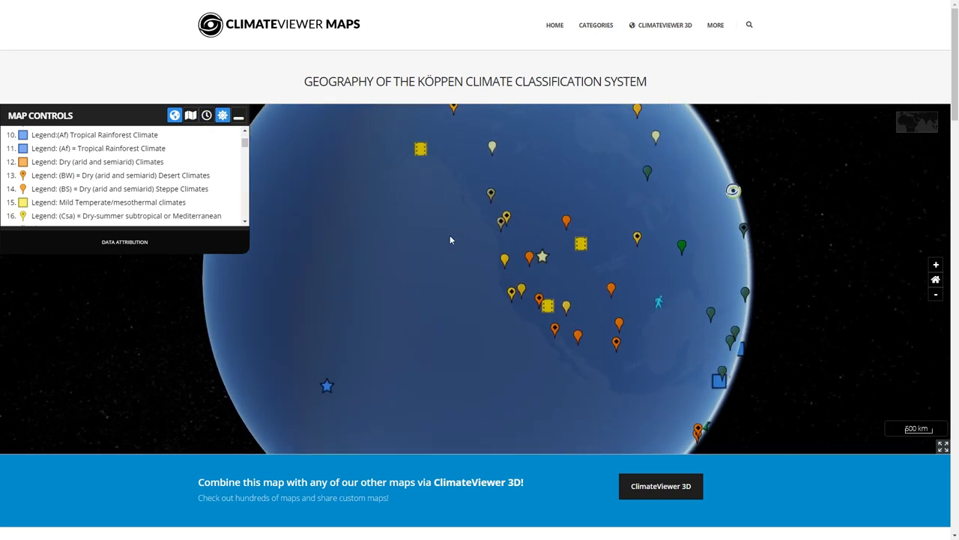
{"action": "left_click", "coordinate": [240, 119]}
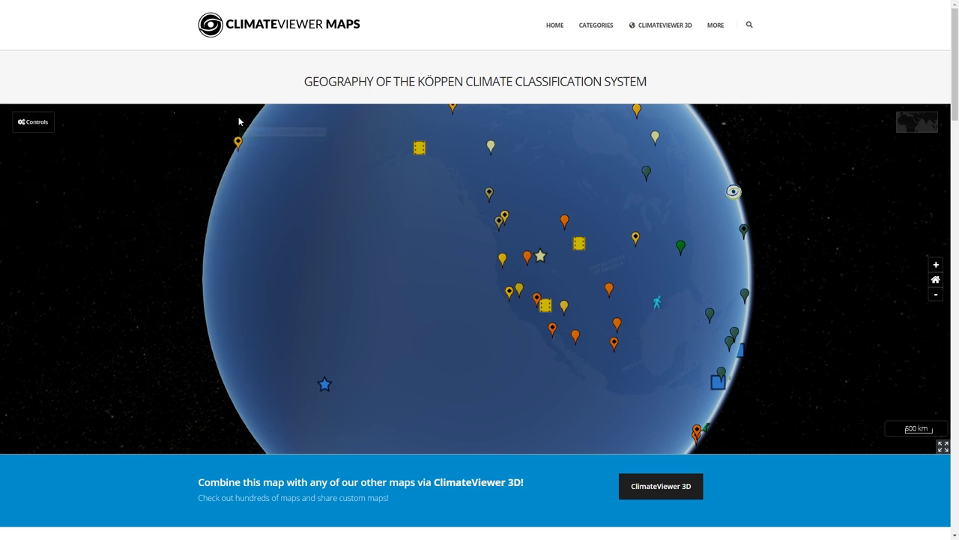
{"action": "left_click", "coordinate": [33, 123]}
- Examine the map's article, including its example images, tags, map type, KML source, attribution, licence terms and sharing options
{"action": "scroll", "coordinate": [431, 479], "scroll_direction": "down", "scroll_amount": 1}
{"action": "scroll", "coordinate": [432, 479], "scroll_direction": "down", "scroll_amount": 5}
{"action": "scroll", "coordinate": [191, 308], "scroll_direction": "down", "scroll_amount": 7}
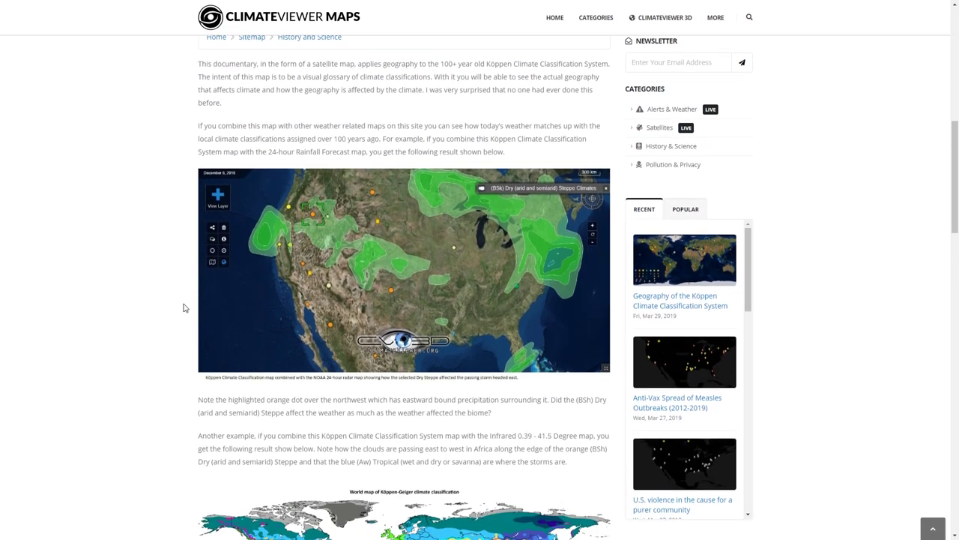
{"action": "scroll", "coordinate": [223, 323], "scroll_direction": "down", "scroll_amount": 5}
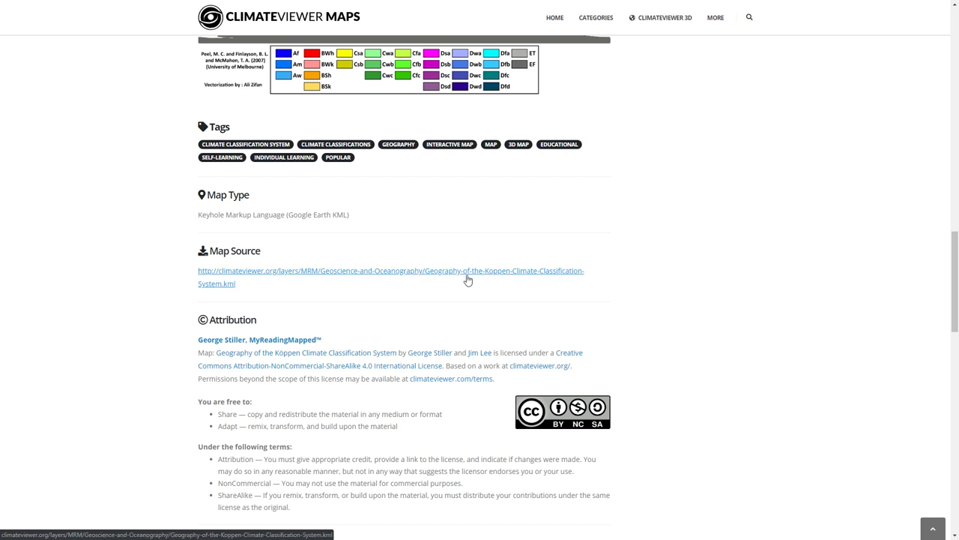
{"action": "scroll", "coordinate": [241, 207], "scroll_direction": "down", "scroll_amount": 2}
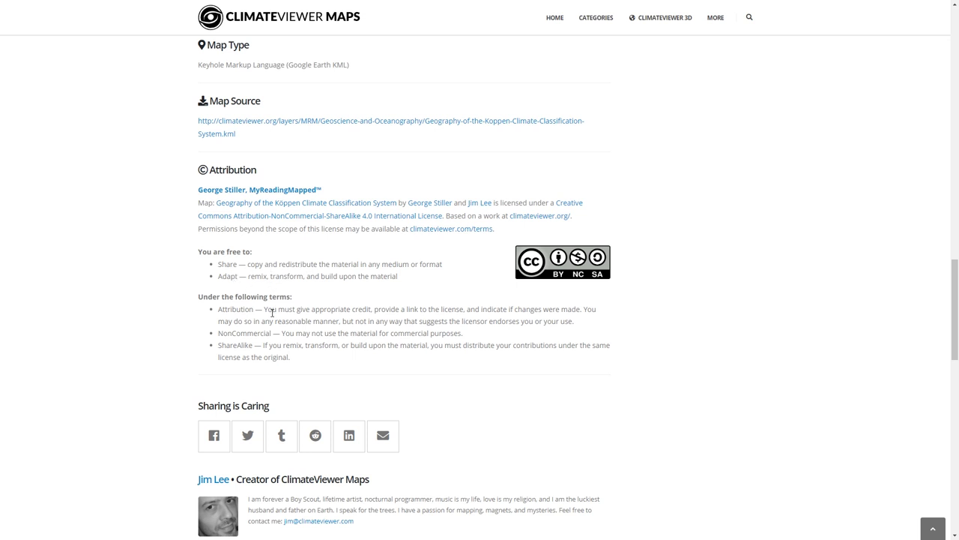
{"action": "scroll", "coordinate": [375, 317], "scroll_direction": "down", "scroll_amount": 2}
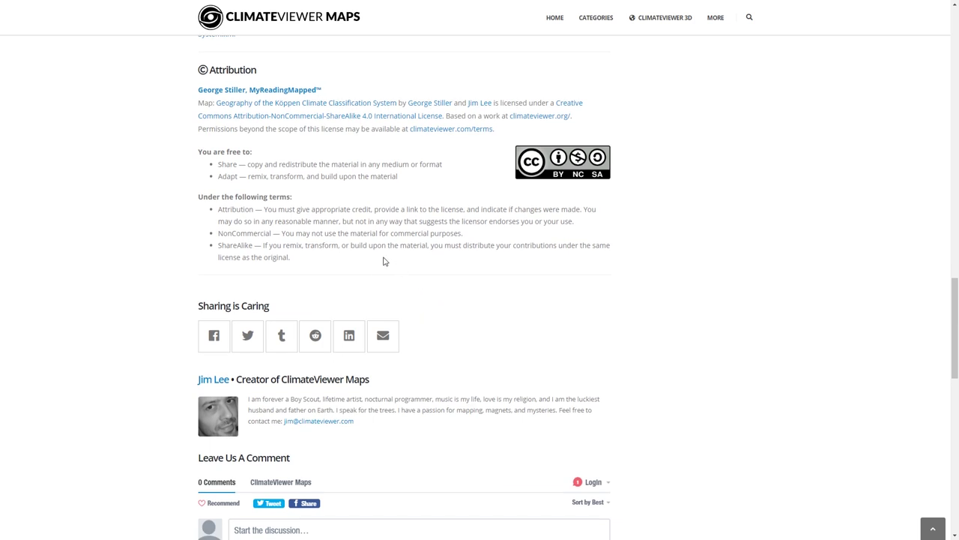
{"action": "scroll", "coordinate": [396, 290], "scroll_direction": "up", "scroll_amount": 20}
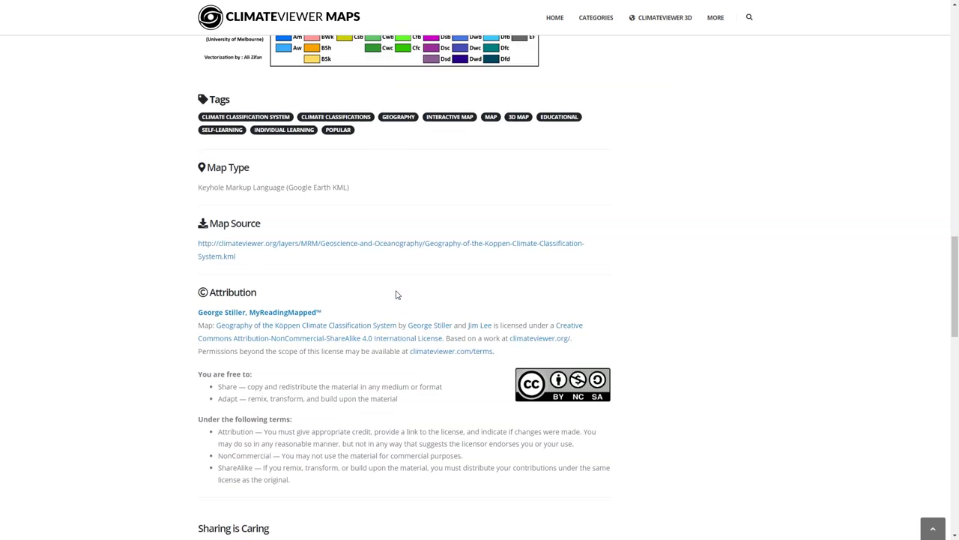
{"action": "scroll", "coordinate": [495, 360], "scroll_direction": "up", "scroll_amount": 2}
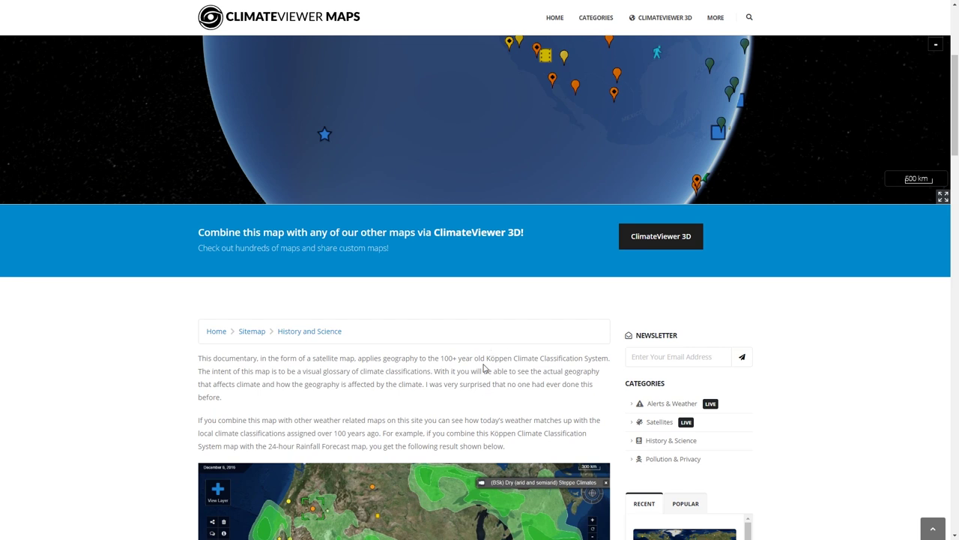
{"action": "scroll", "coordinate": [449, 397], "scroll_direction": "up", "scroll_amount": 4}
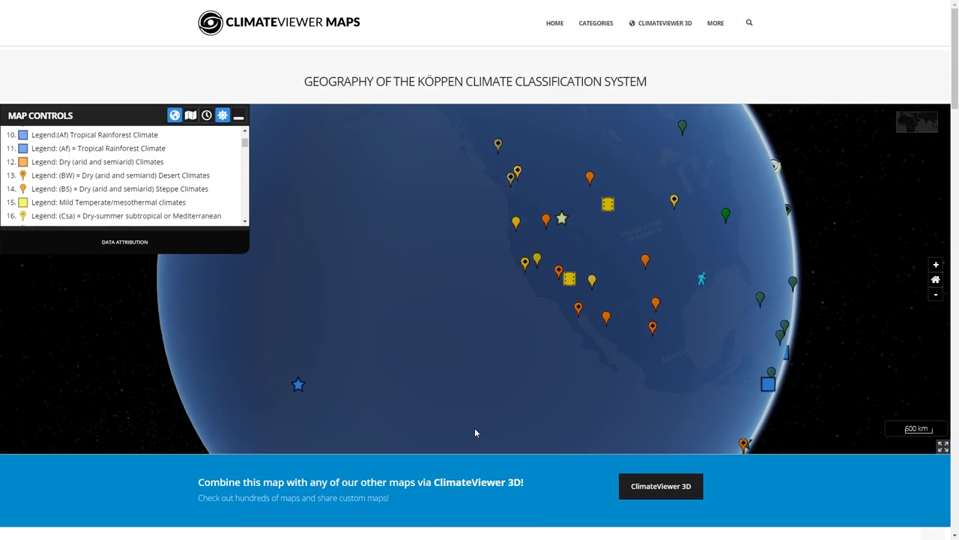
- Go back to the homepage and show the Map Categories section
{"action": "right_click", "coordinate": [152, 79]}
{"action": "left_click", "coordinate": [185, 99]}
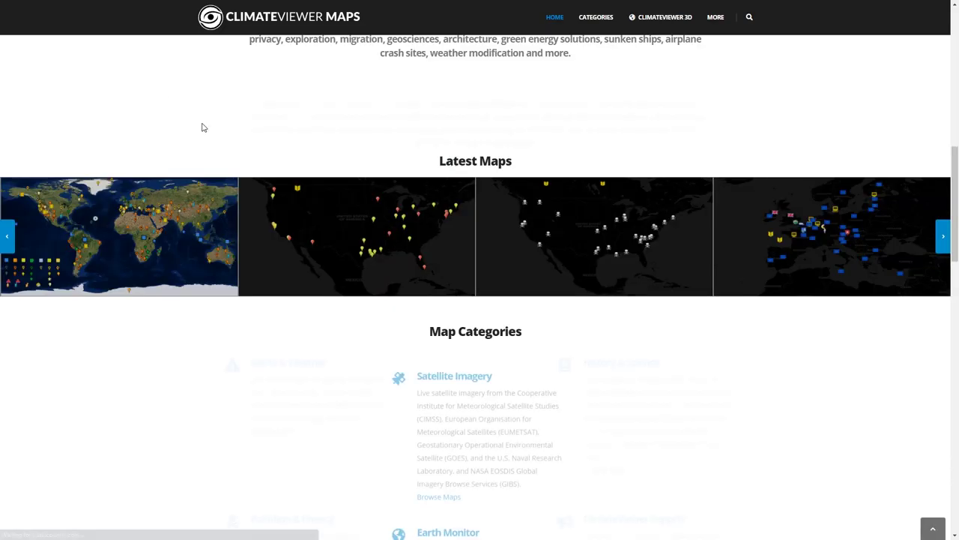
{"action": "scroll", "coordinate": [326, 293], "scroll_direction": "down", "scroll_amount": 3}
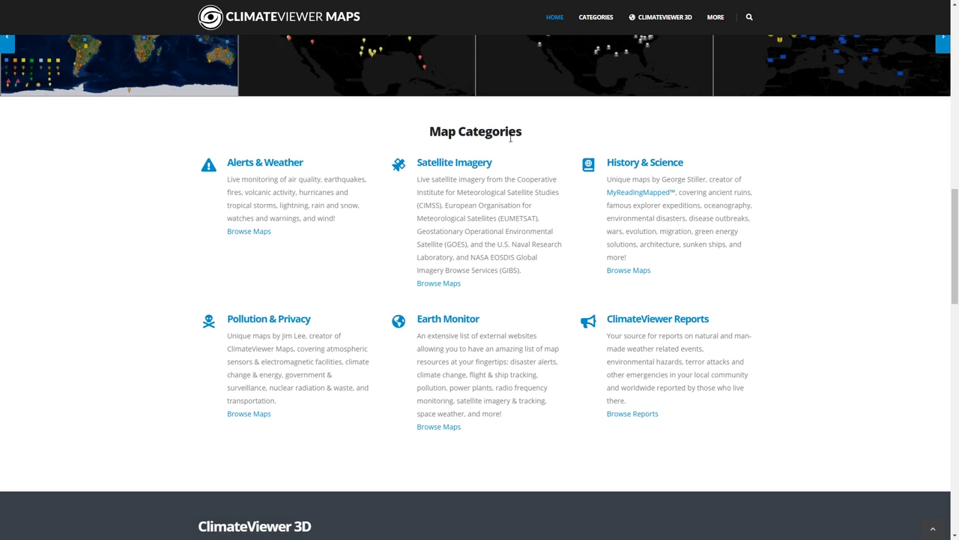
- Look through the submap lists of the Alerts & Weather, Satellites and History & Science categories
{"action": "mouse_move", "coordinate": [605, 17]}
{"action": "mouse_move", "coordinate": [608, 51]}
{"action": "mouse_move", "coordinate": [638, 67]}
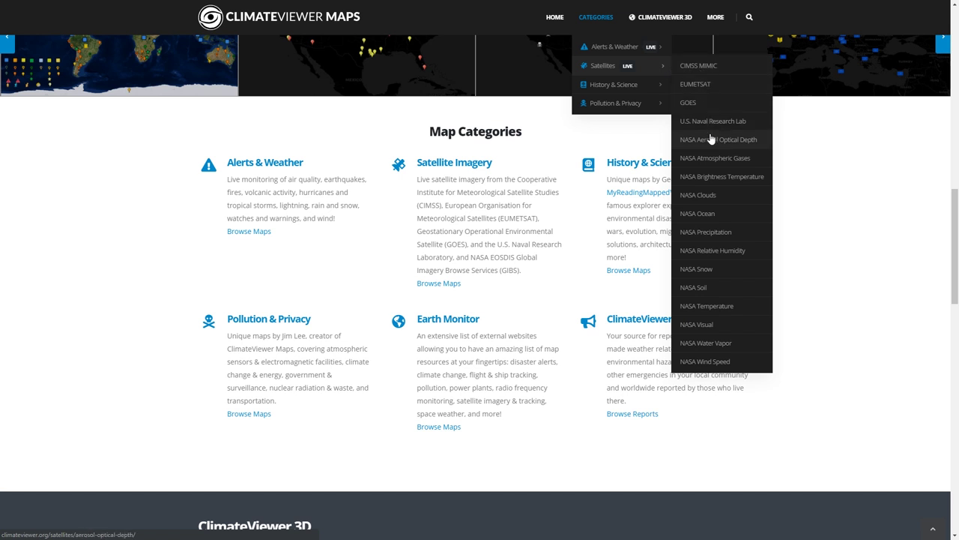
{"action": "mouse_move", "coordinate": [601, 85]}
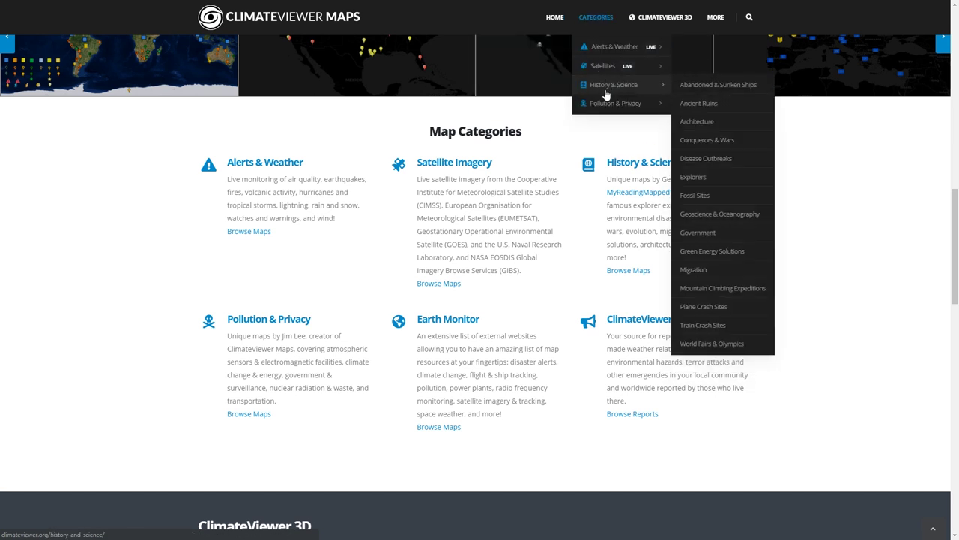
- Open the History and Science section and look through its Abandoned and Sunken Ships maps
{"action": "left_click", "coordinate": [632, 166]}
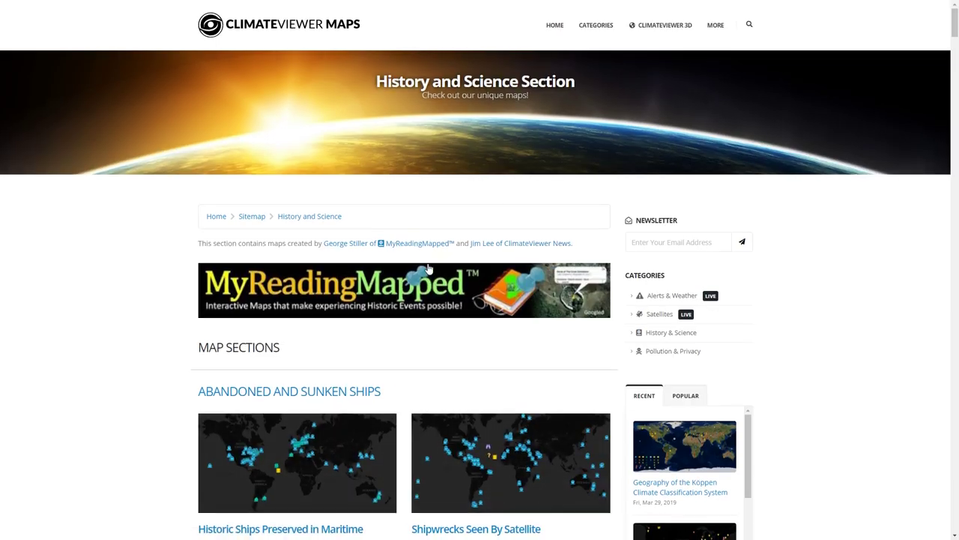
{"action": "scroll", "coordinate": [395, 255], "scroll_direction": "down", "scroll_amount": 5}
{"action": "scroll", "coordinate": [395, 255], "scroll_direction": "down", "scroll_amount": 4}
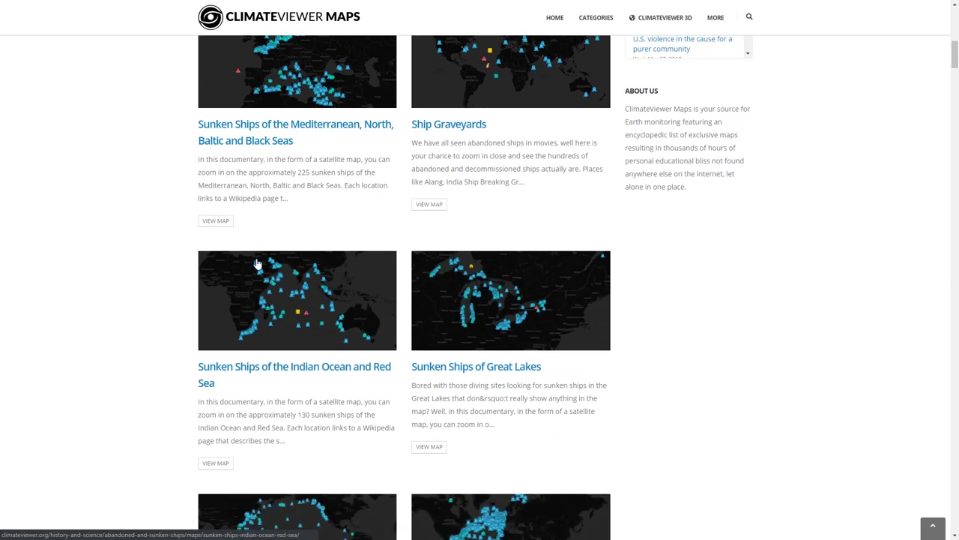
{"action": "scroll", "coordinate": [344, 281], "scroll_direction": "up", "scroll_amount": 8}
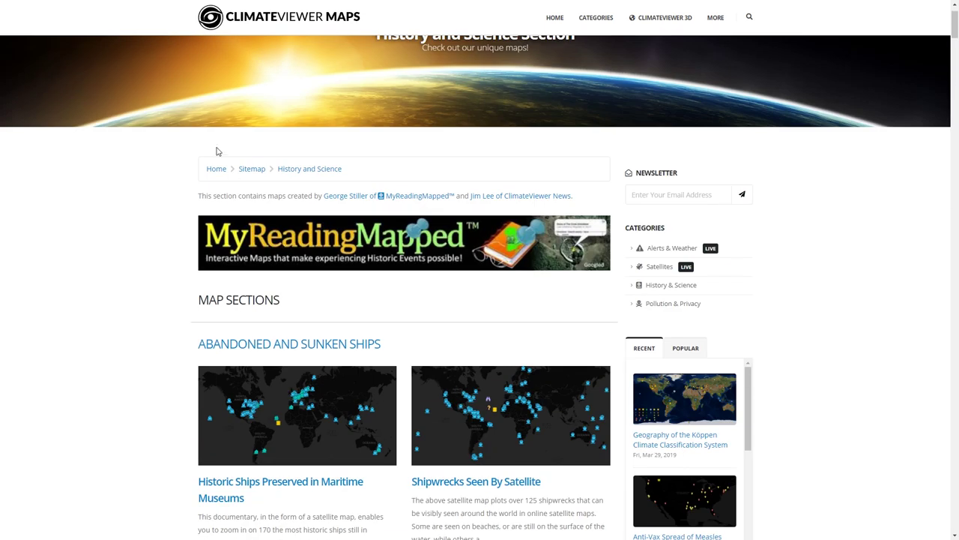
- Leave full screen, go back to the homepage and view its ClimateViewer 3D and tutorial sections
{"action": "right_click", "coordinate": [103, 171]}
{"action": "left_click", "coordinate": [127, 180]}
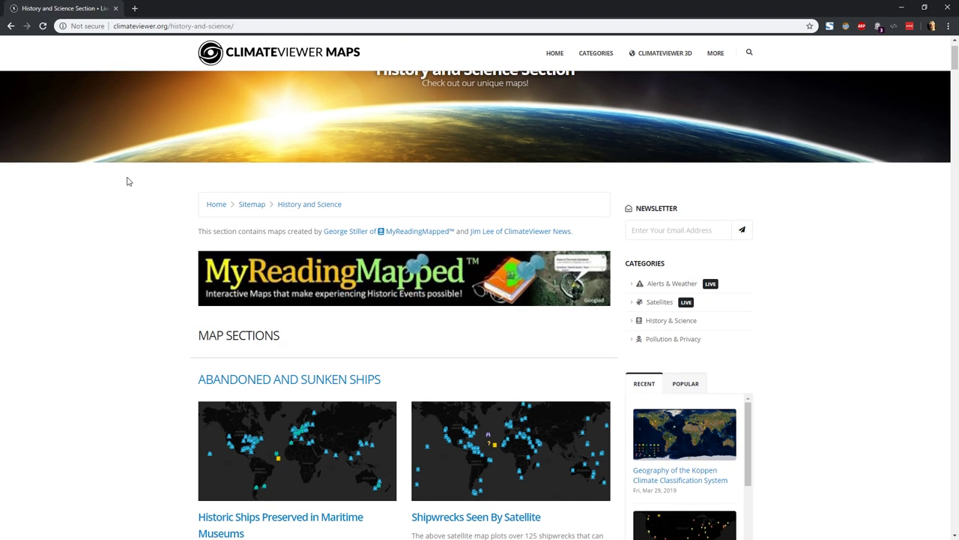
{"action": "left_click", "coordinate": [11, 26]}
{"action": "scroll", "coordinate": [209, 211], "scroll_direction": "down", "scroll_amount": 2}
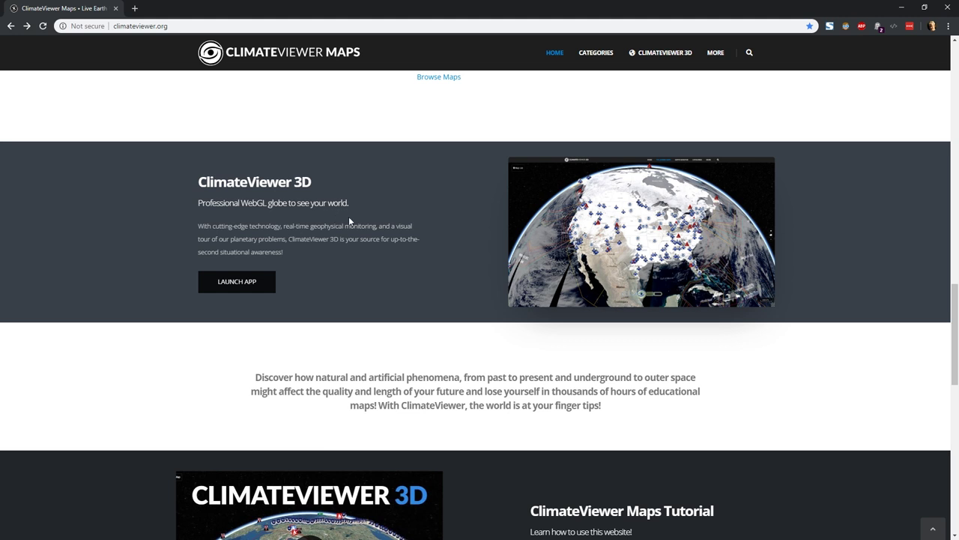
{"action": "scroll", "coordinate": [368, 222], "scroll_direction": "down", "scroll_amount": 3}
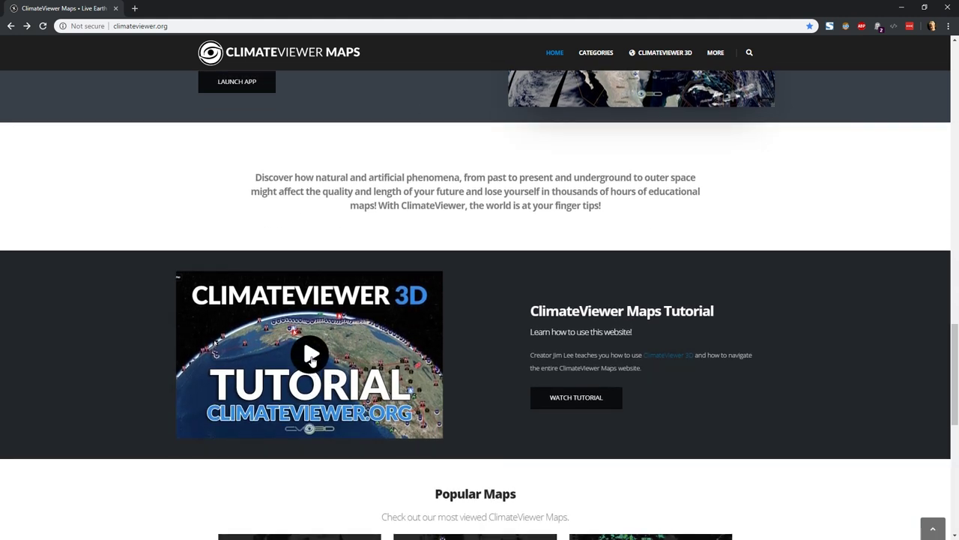
- Browse through the maps in the homepage's Popular Maps carousel
{"action": "scroll", "coordinate": [374, 358], "scroll_direction": "down", "scroll_amount": 2}
{"action": "scroll", "coordinate": [391, 359], "scroll_direction": "down", "scroll_amount": 2}
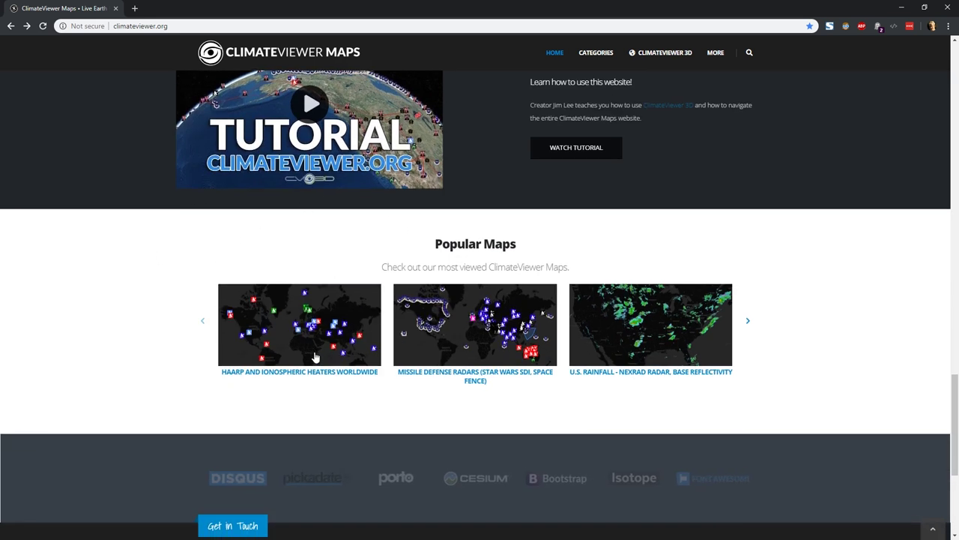
{"action": "left_click", "coordinate": [748, 323]}
{"action": "left_click", "coordinate": [749, 324]}
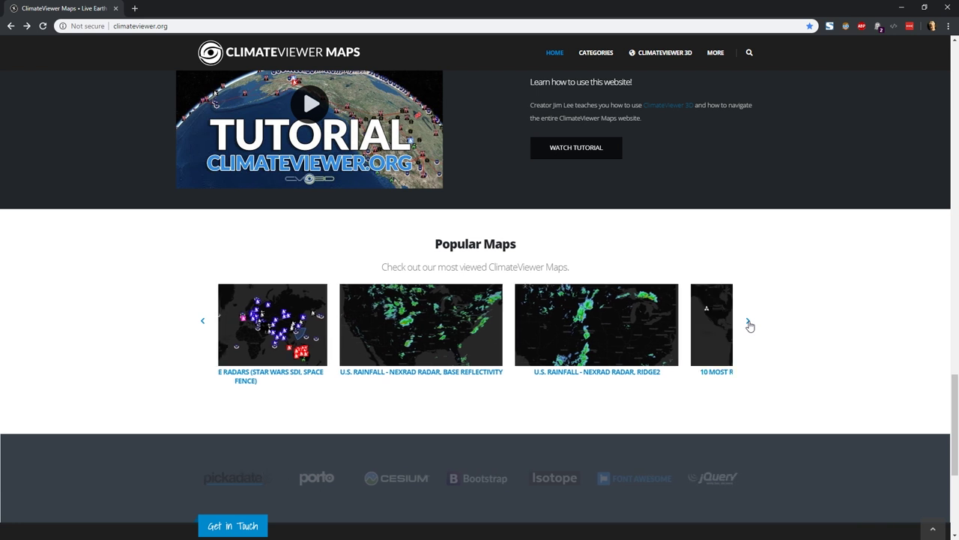
{"action": "left_click", "coordinate": [749, 324]}
{"action": "left_click", "coordinate": [749, 324]}
- View the homepage footer with its newsletter, social media and support links, and return to the page top
{"action": "scroll", "coordinate": [748, 325], "scroll_direction": "down", "scroll_amount": 4}
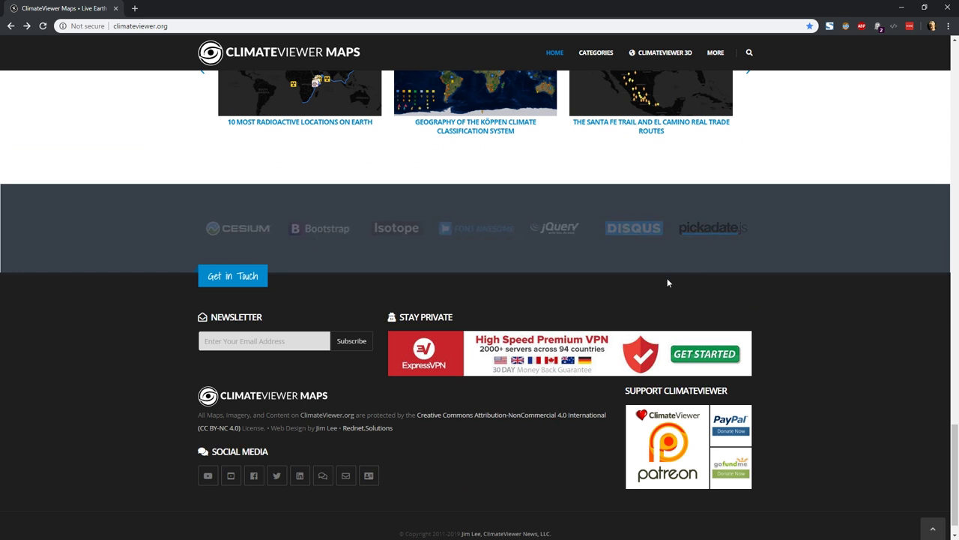
{"action": "scroll", "coordinate": [366, 267], "scroll_direction": "down", "scroll_amount": 1}
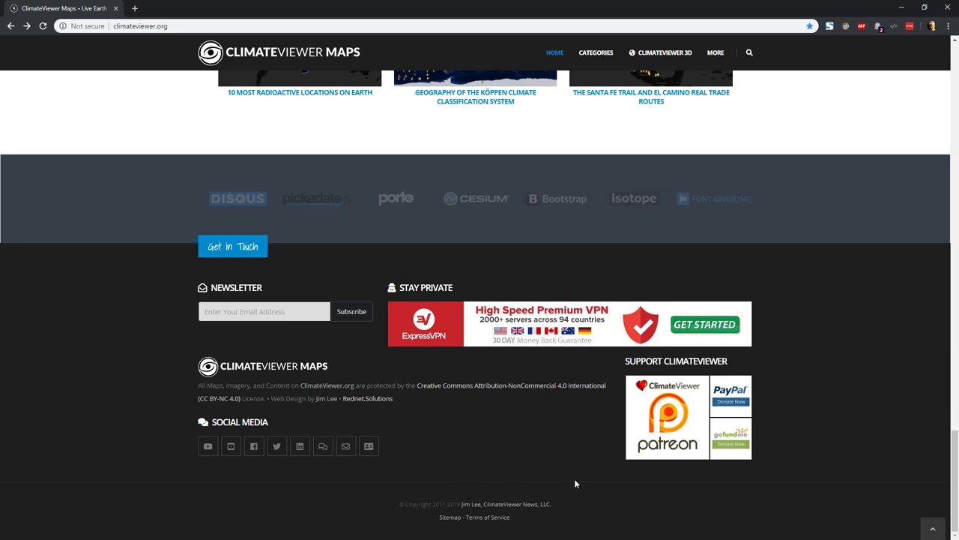
{"action": "left_click", "coordinate": [934, 532]}
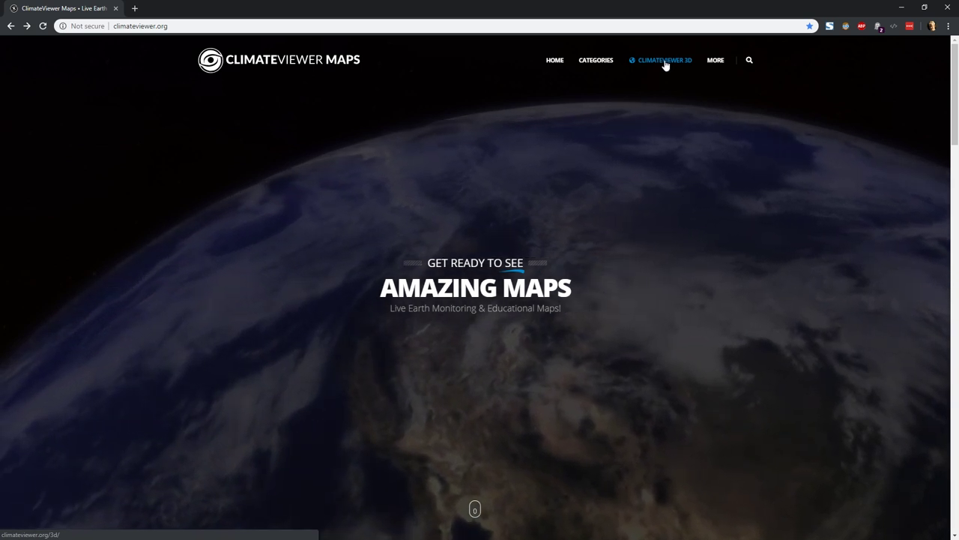
- Open the ClimateViewer 3D globe, centre it on the United States and show it in full screen
{"action": "left_click", "coordinate": [665, 62]}
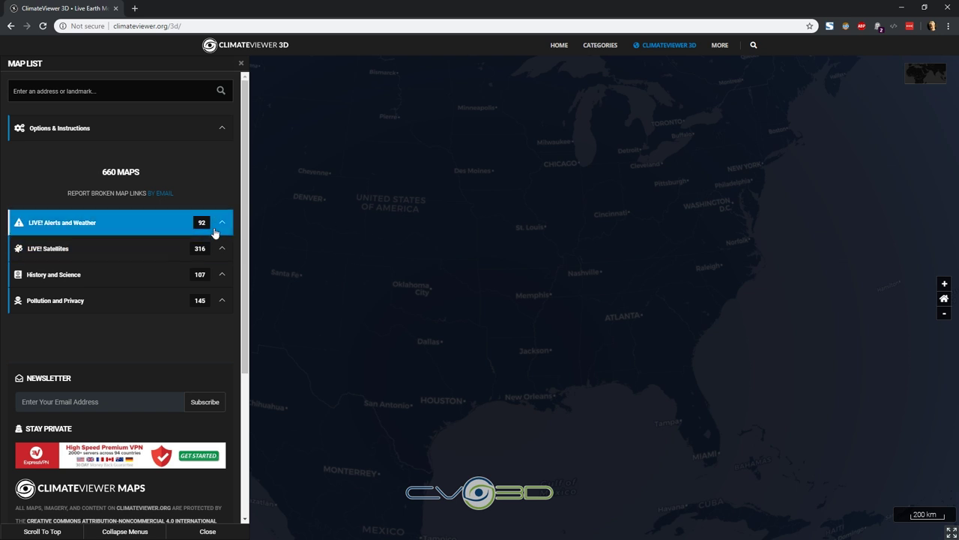
{"action": "left_click_drag", "start_coordinate": [441, 228], "coordinate": [621, 311]}
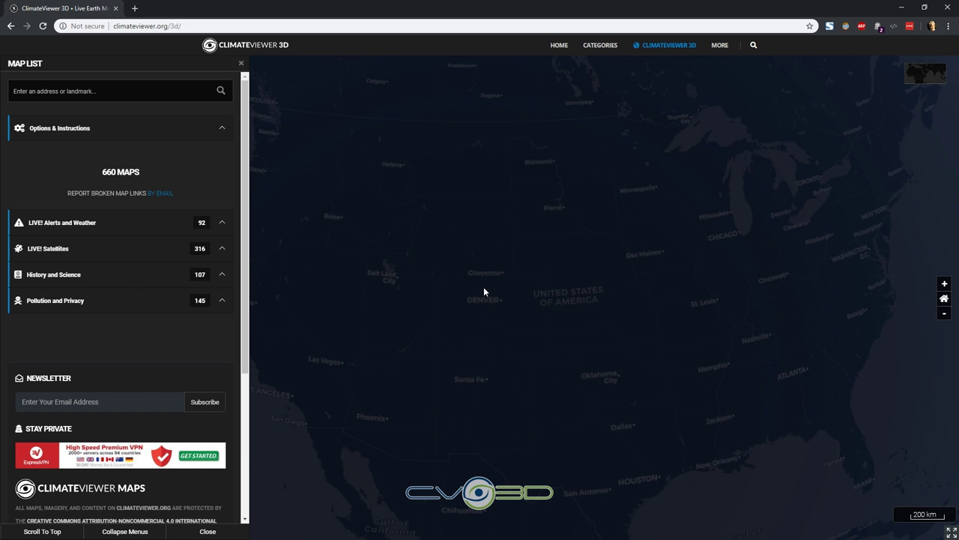
{"action": "key", "text": "F11"}
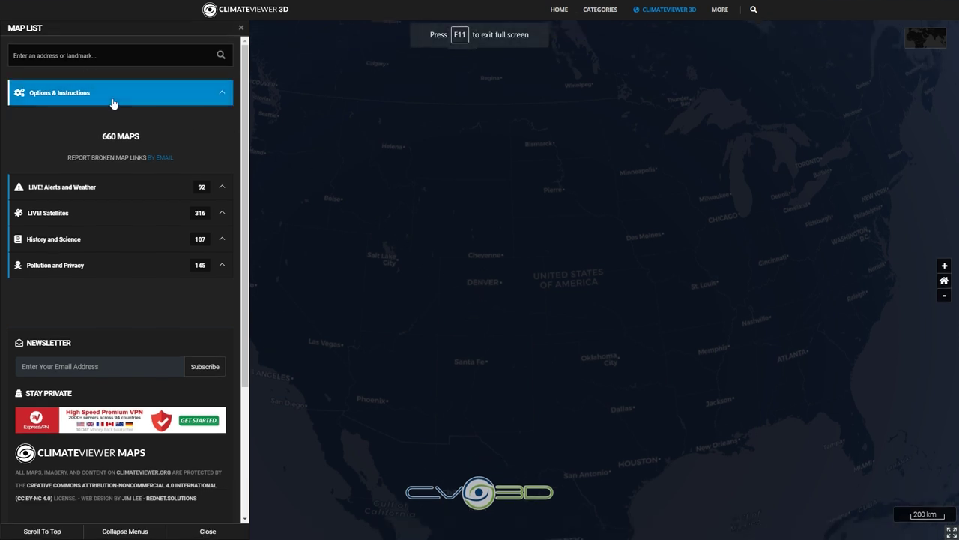
- Search for "Sumter," and fly the globe to the suggested location Sumter, SC, USA
{"action": "type", "text": "mter"}
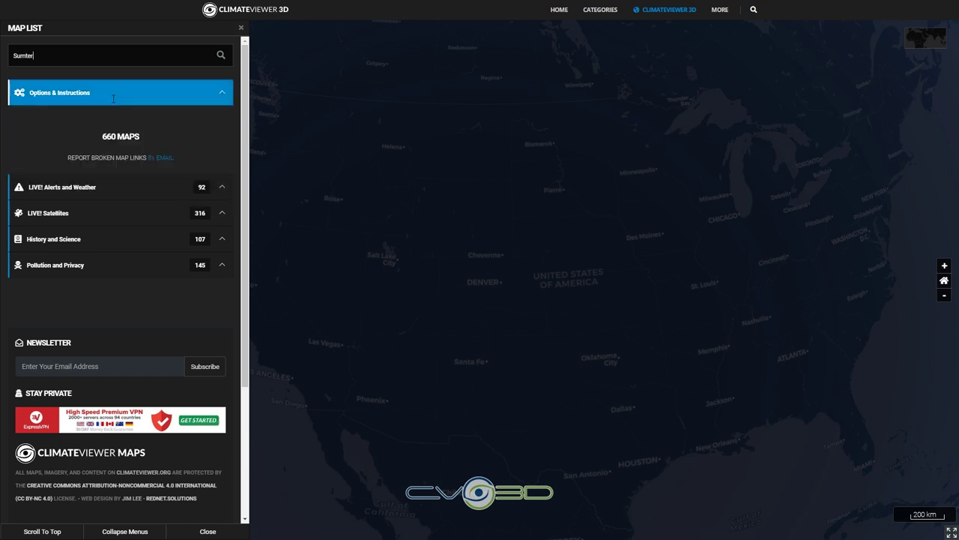
{"action": "type", "text": ","}
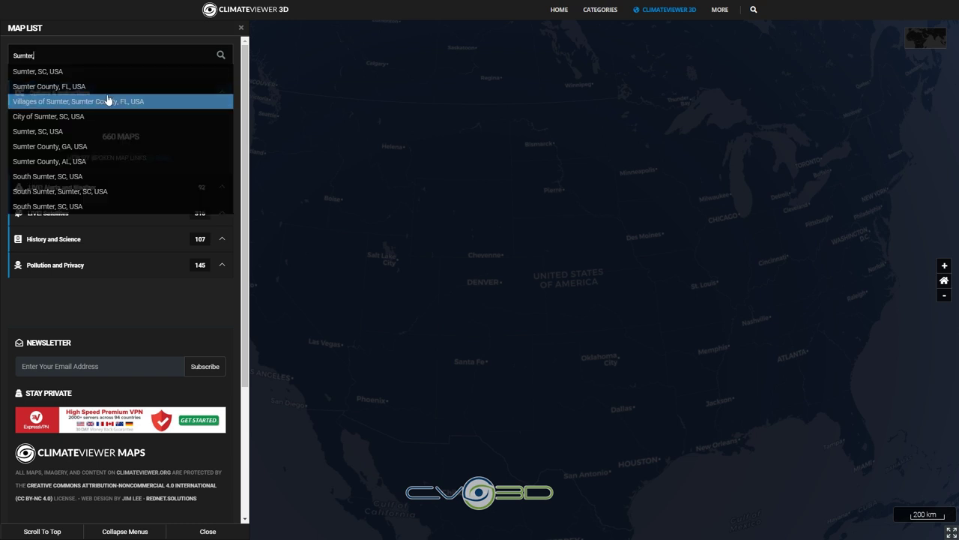
{"action": "left_click", "coordinate": [77, 75]}
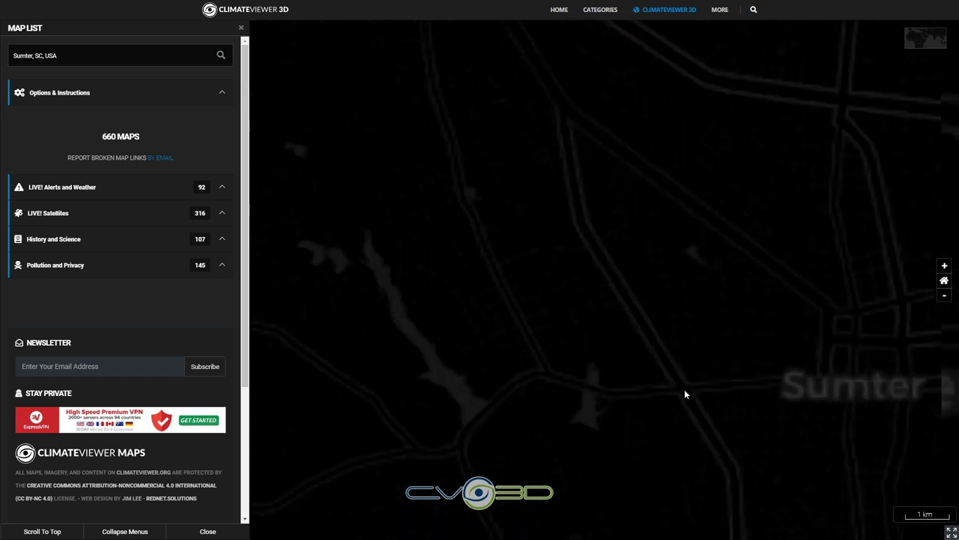
{"action": "scroll", "coordinate": [615, 367], "scroll_direction": "down", "scroll_amount": 10}
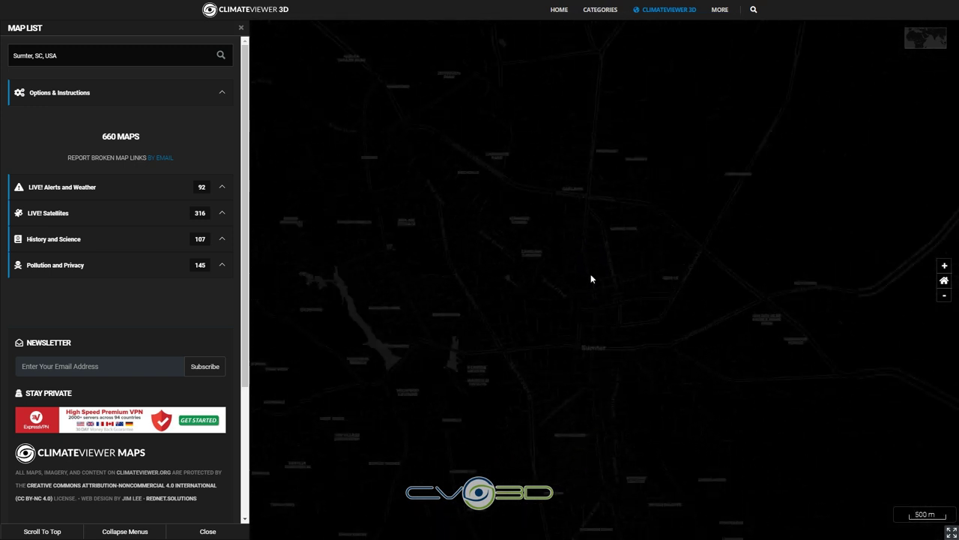
- Open the globe's base imagery choices and apply Sentinel Satellite followed by ESRI Satellite over Sumter
{"action": "left_click", "coordinate": [924, 37]}
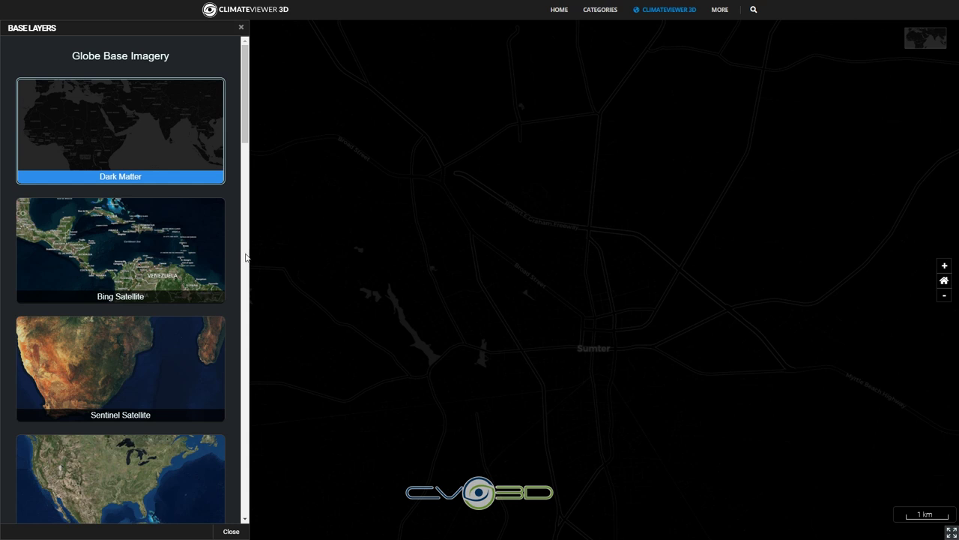
{"action": "left_click", "coordinate": [131, 375]}
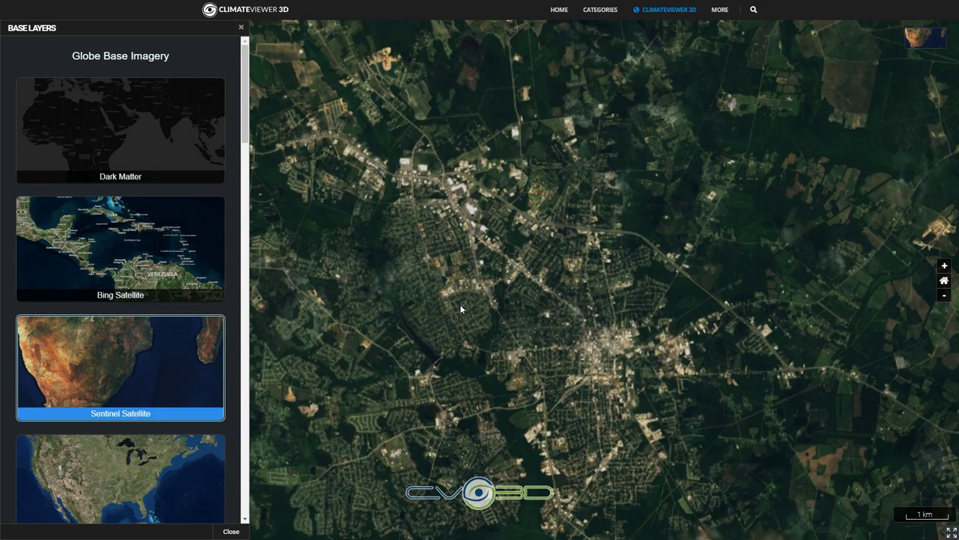
{"action": "left_click", "coordinate": [142, 461]}
{"action": "scroll", "coordinate": [133, 428], "scroll_direction": "down", "scroll_amount": 1}
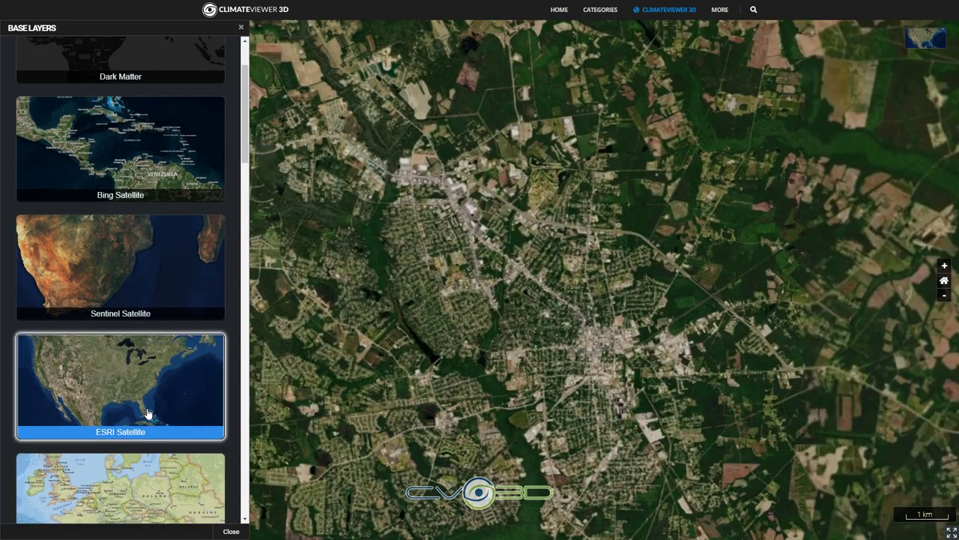
- Switch the base imagery to Bing Satellite and inspect downtown Sumter's streets before viewing the wider region
{"action": "left_click", "coordinate": [120, 189]}
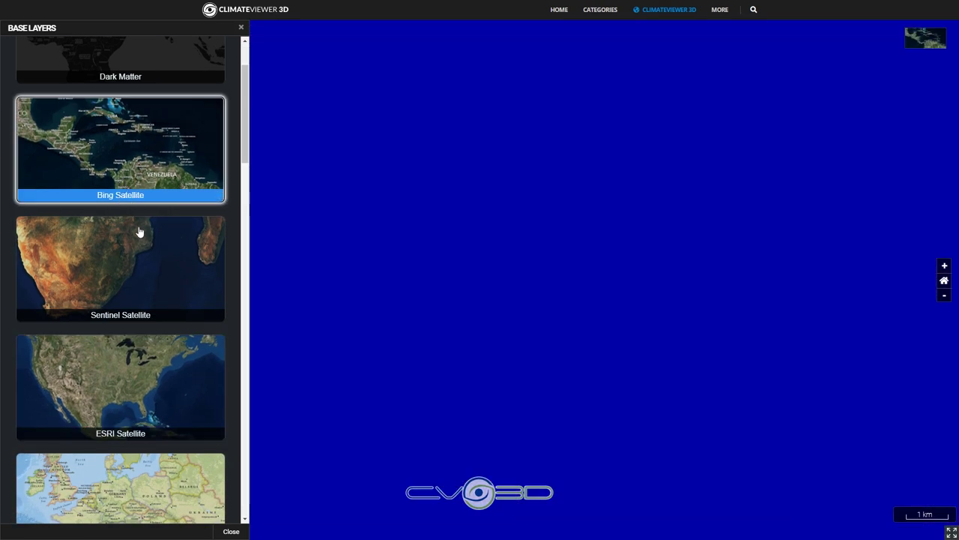
{"action": "scroll", "coordinate": [536, 345], "scroll_direction": "up", "scroll_amount": 5}
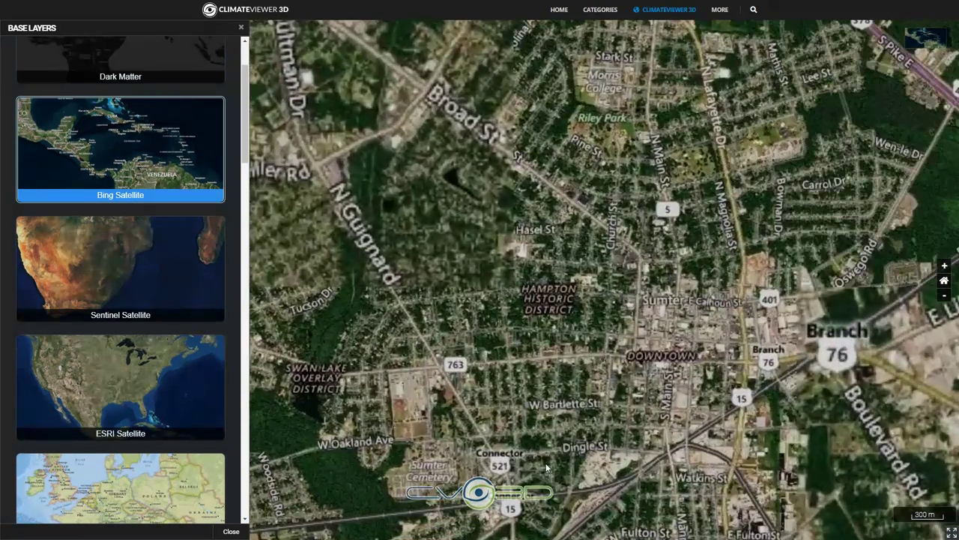
{"action": "scroll", "coordinate": [658, 416], "scroll_direction": "up", "scroll_amount": 10}
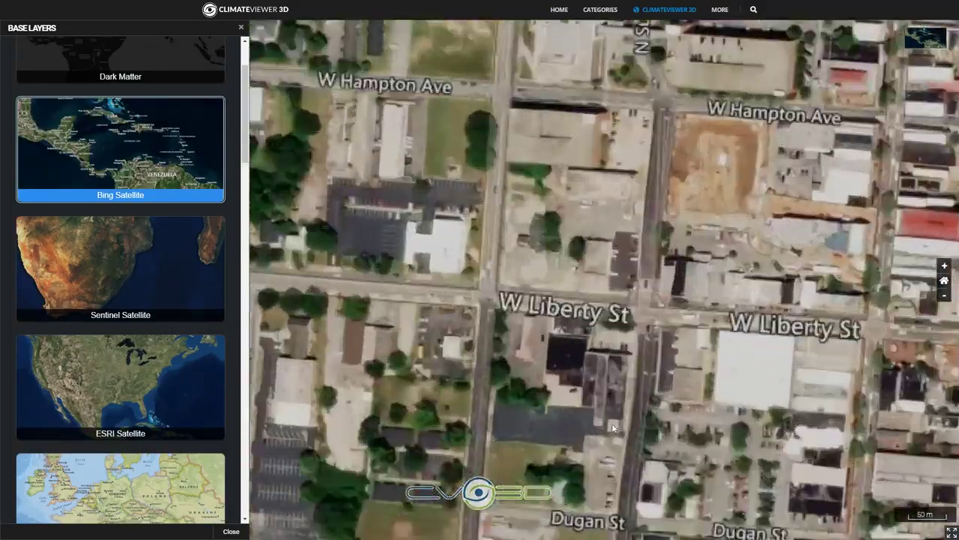
{"action": "scroll", "coordinate": [584, 242], "scroll_direction": "down", "scroll_amount": 10}
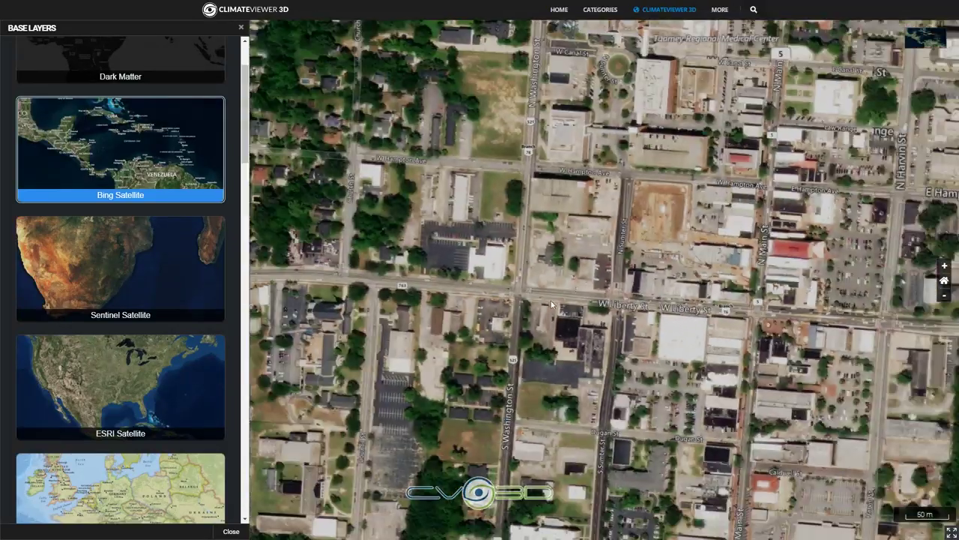
{"action": "scroll", "coordinate": [138, 300], "scroll_direction": "down", "scroll_amount": 4}
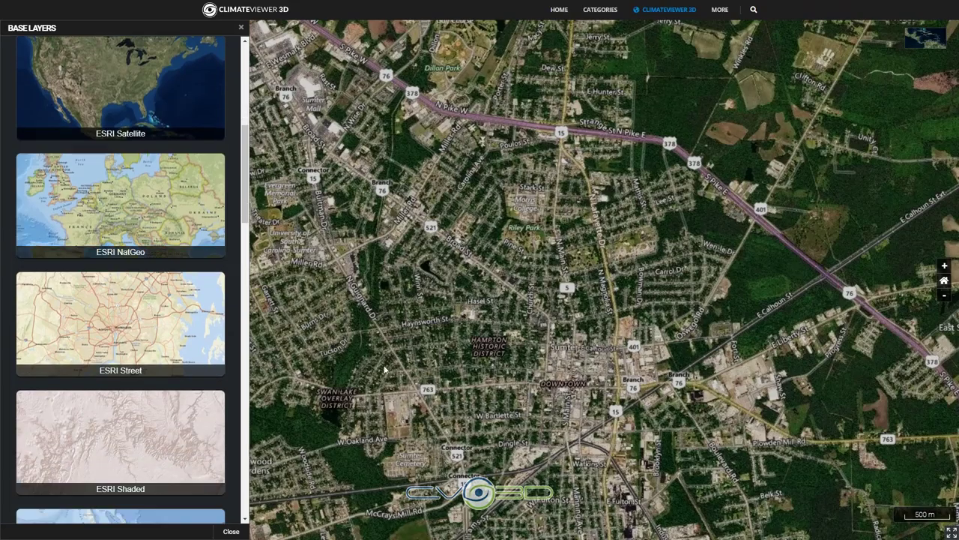
{"action": "scroll", "coordinate": [455, 230], "scroll_direction": "down", "scroll_amount": 10}
- Look through the remaining base layers and switch the globe's imagery to Toner Dark
{"action": "scroll", "coordinate": [485, 172], "scroll_direction": "down", "scroll_amount": 5}
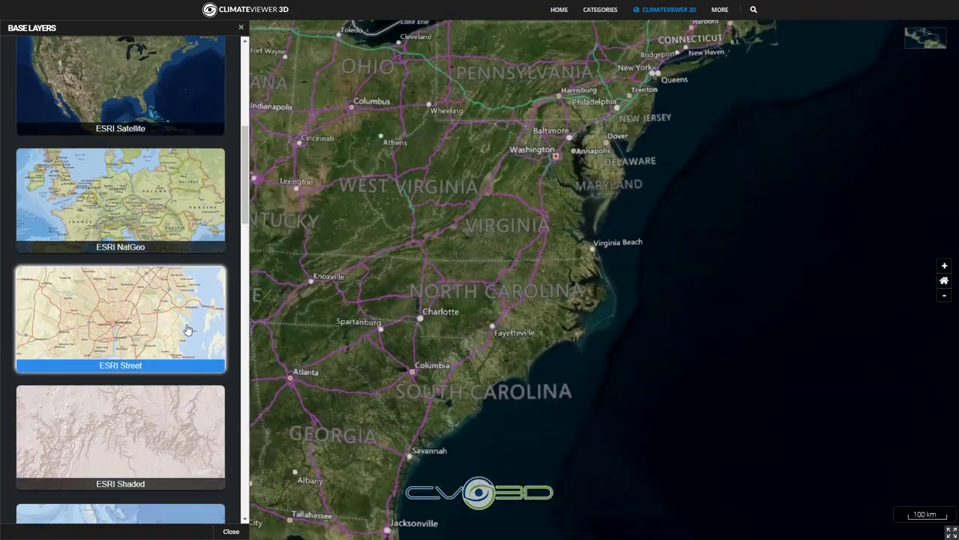
{"action": "scroll", "coordinate": [135, 331], "scroll_direction": "down", "scroll_amount": 5}
{"action": "scroll", "coordinate": [129, 331], "scroll_direction": "down", "scroll_amount": 5}
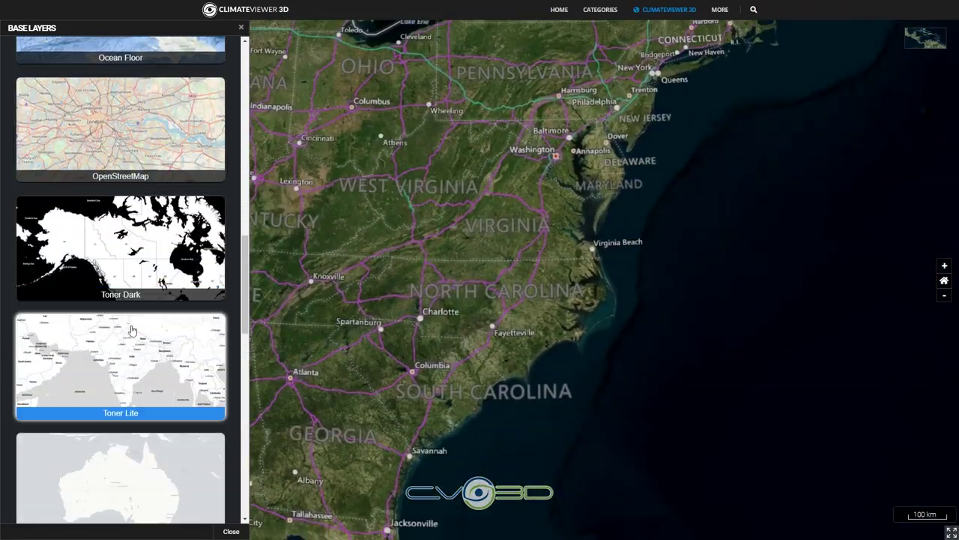
{"action": "left_click", "coordinate": [112, 182]}
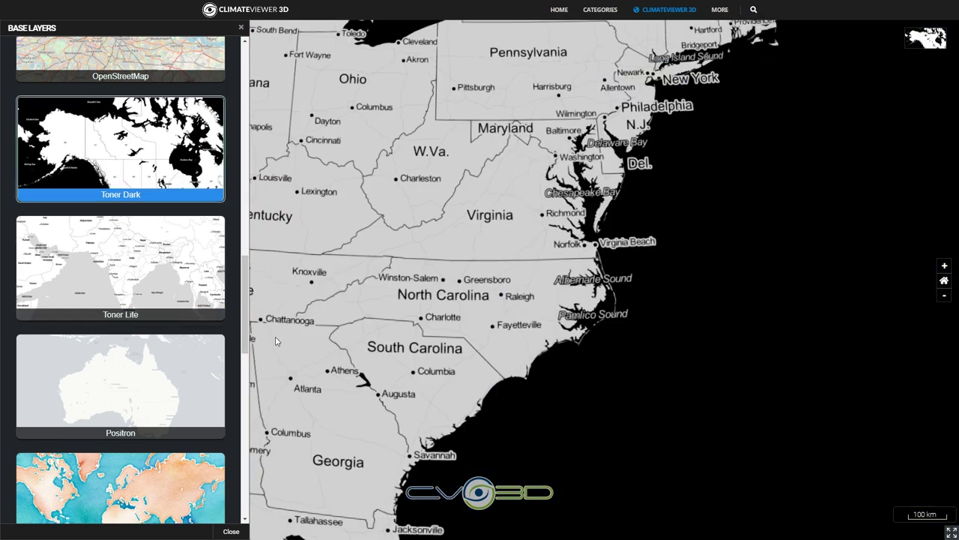
- Switch the base imagery to Earth at Night and examine the city lights across the United States
{"action": "scroll", "coordinate": [135, 360], "scroll_direction": "down", "scroll_amount": 7}
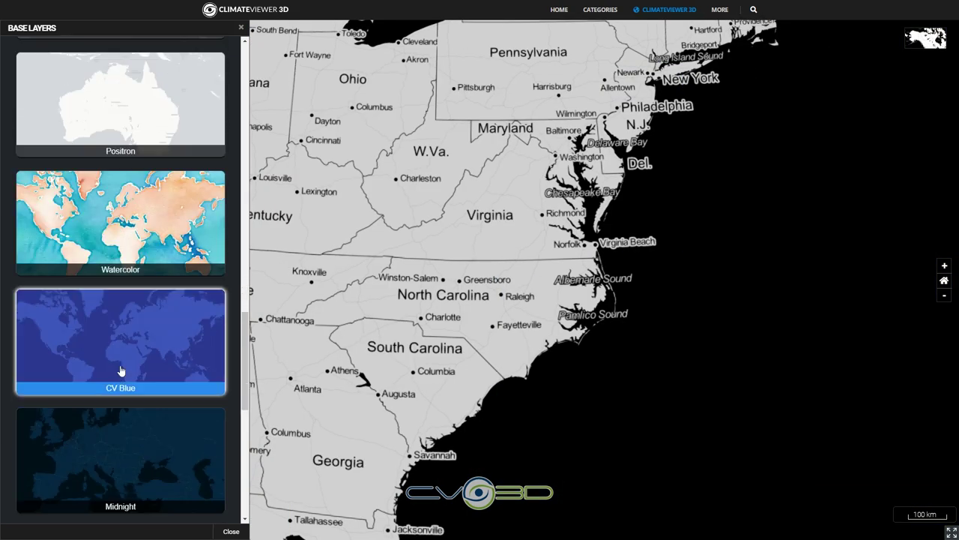
{"action": "left_click", "coordinate": [113, 445]}
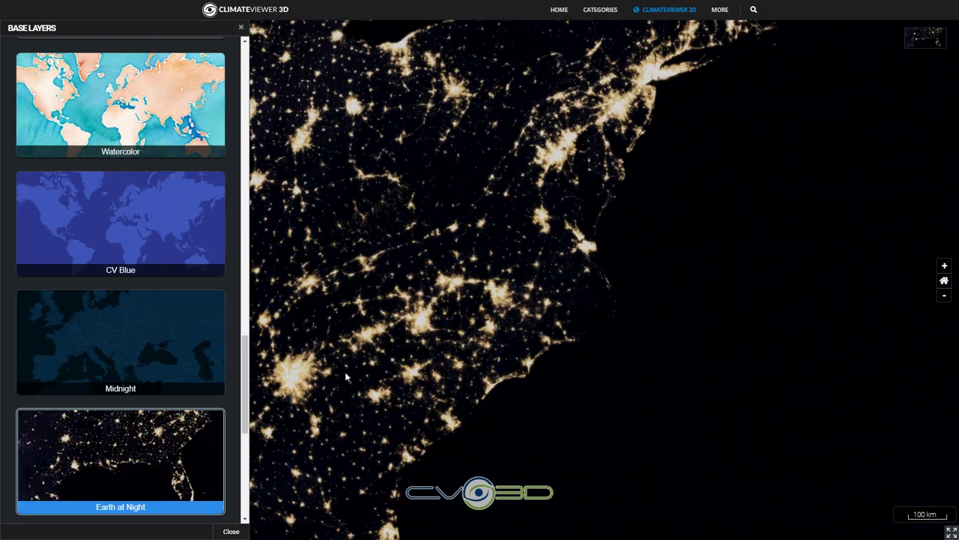
{"action": "left_click_drag", "start_coordinate": [412, 338], "coordinate": [698, 288]}
{"action": "scroll", "coordinate": [557, 305], "scroll_direction": "down", "scroll_amount": 3}
{"action": "left_click_drag", "start_coordinate": [497, 289], "coordinate": [524, 213]}
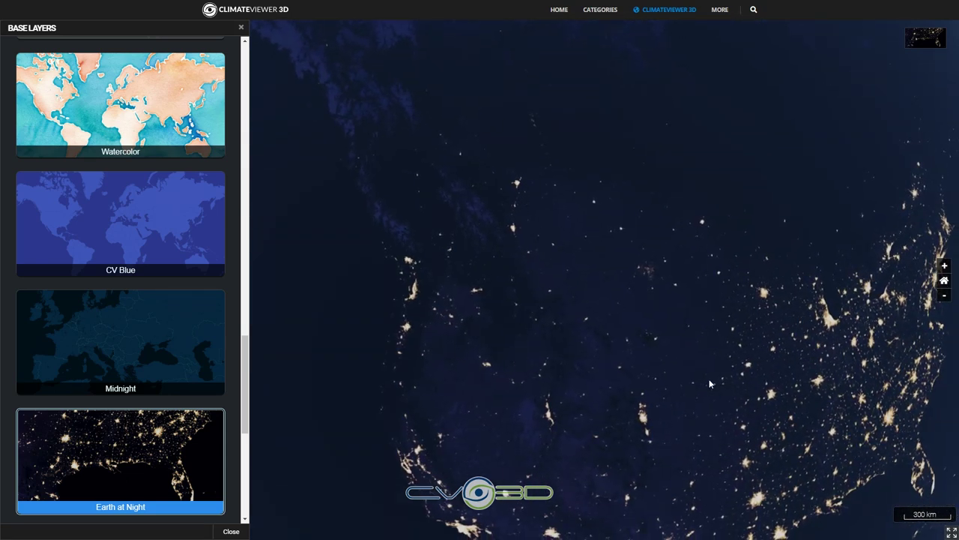
{"action": "left_click_drag", "start_coordinate": [748, 402], "coordinate": [547, 234]}
{"action": "scroll", "coordinate": [517, 244], "scroll_direction": "up", "scroll_amount": 3}
{"action": "left_click_drag", "start_coordinate": [535, 294], "coordinate": [260, 188]}
{"action": "scroll", "coordinate": [561, 338], "scroll_direction": "up", "scroll_amount": 4}
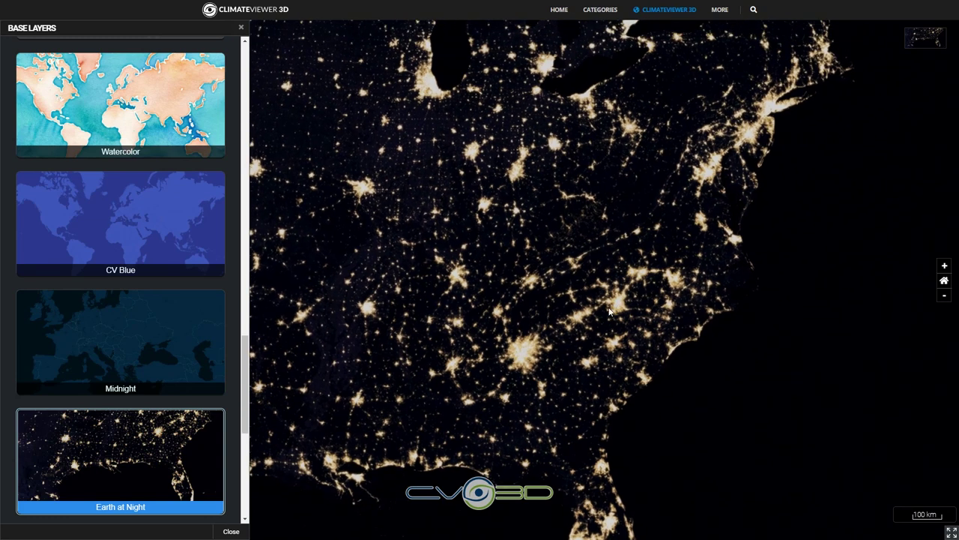
- Examine the night lights of the southeastern United States up close around Atlanta and the Carolinas
{"action": "left_click_drag", "start_coordinate": [610, 310], "coordinate": [577, 304]}
{"action": "scroll", "coordinate": [538, 349], "scroll_direction": "up", "scroll_amount": 5}
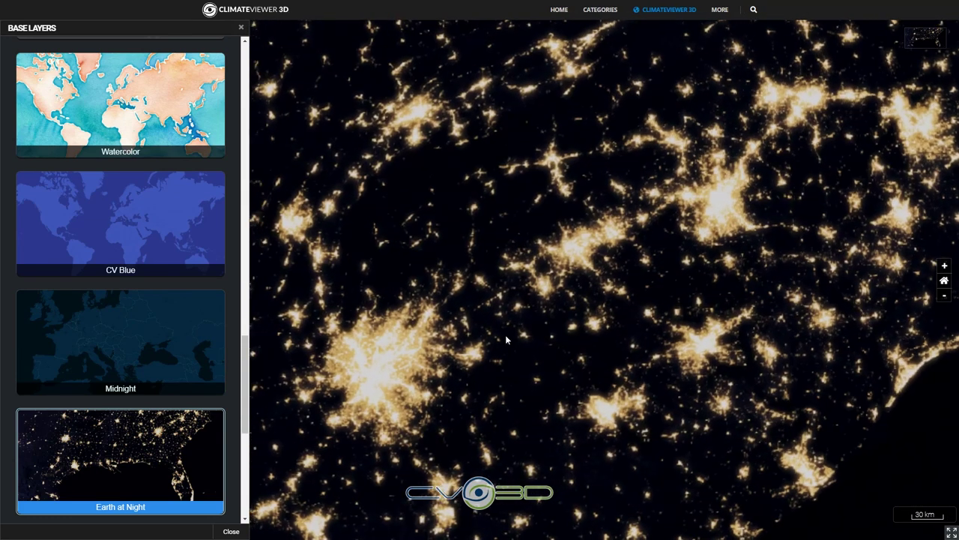
{"action": "left_click_drag", "start_coordinate": [505, 339], "coordinate": [610, 257]}
{"action": "scroll", "coordinate": [232, 317], "scroll_direction": "down", "scroll_amount": 2}
{"action": "scroll", "coordinate": [188, 323], "scroll_direction": "up", "scroll_amount": 2}
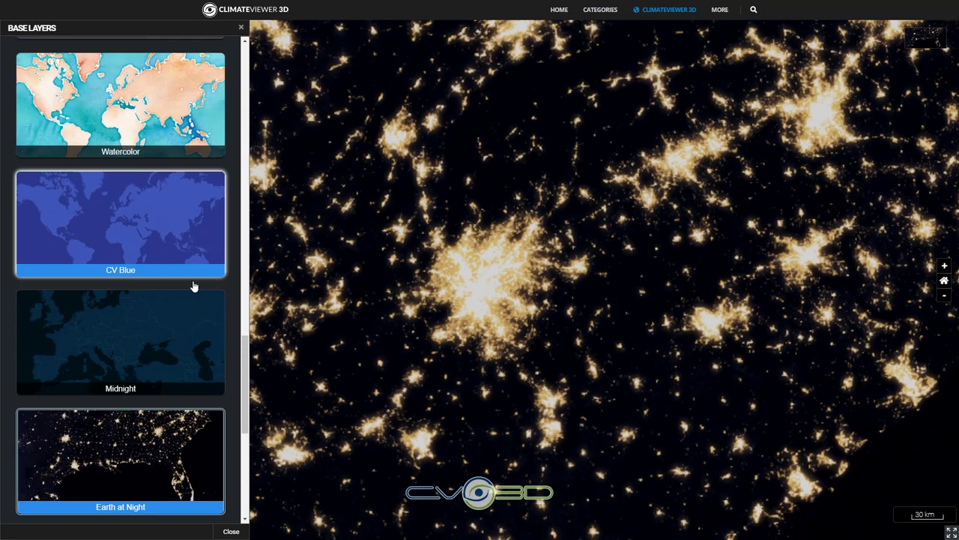
- Look through the base layers, then set the globe imagery to Bing Satellite and the terrain to 3D Terrain (Water Mask)
{"action": "scroll", "coordinate": [192, 286], "scroll_direction": "down", "scroll_amount": 5}
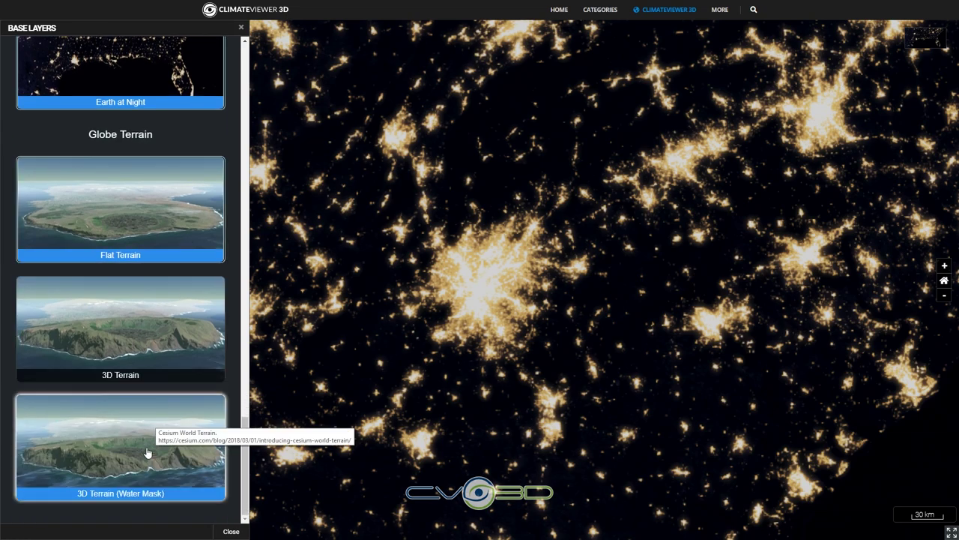
{"action": "scroll", "coordinate": [160, 300], "scroll_direction": "up", "scroll_amount": 10}
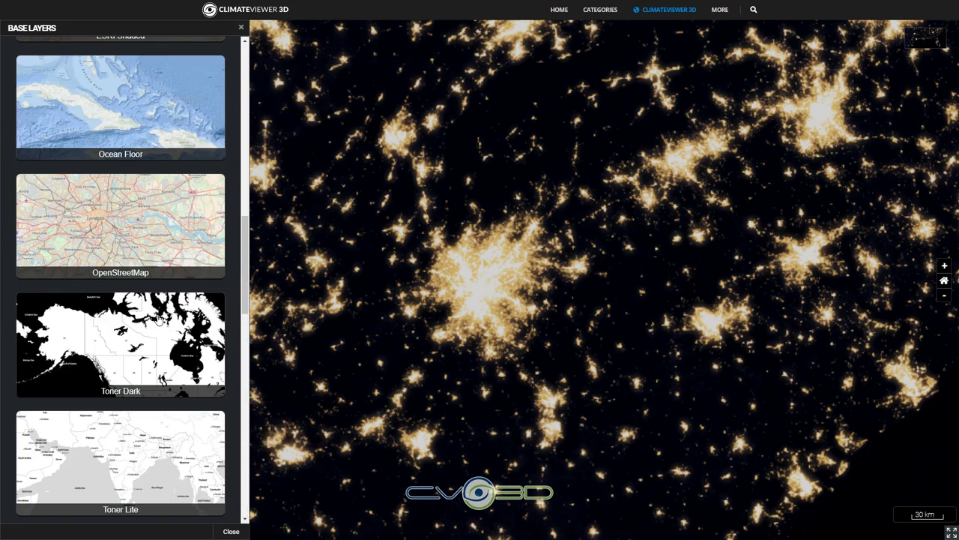
{"action": "scroll", "coordinate": [159, 319], "scroll_direction": "up", "scroll_amount": 10}
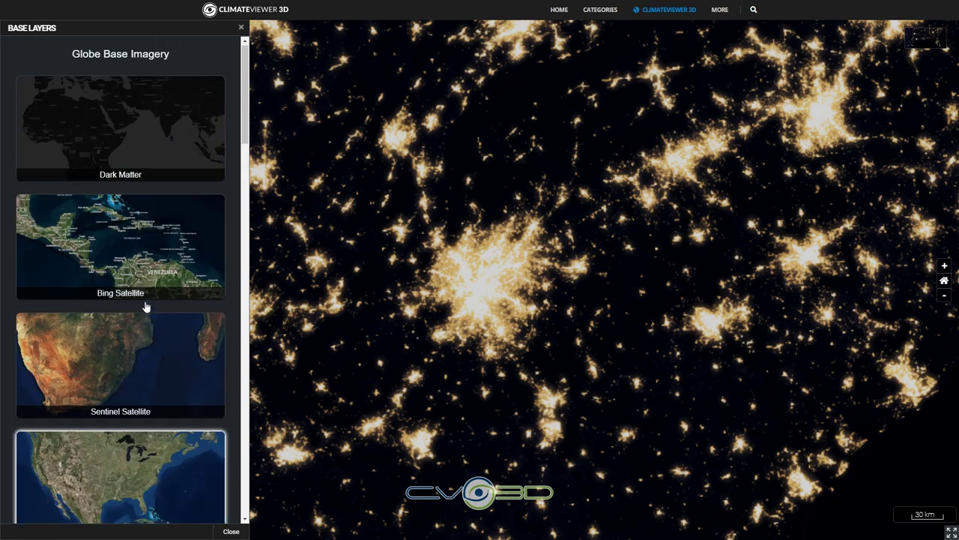
{"action": "left_click", "coordinate": [96, 228]}
{"action": "scroll", "coordinate": [154, 396], "scroll_direction": "down", "scroll_amount": 10}
{"action": "scroll", "coordinate": [155, 395], "scroll_direction": "down", "scroll_amount": 10}
{"action": "left_click", "coordinate": [124, 437]}
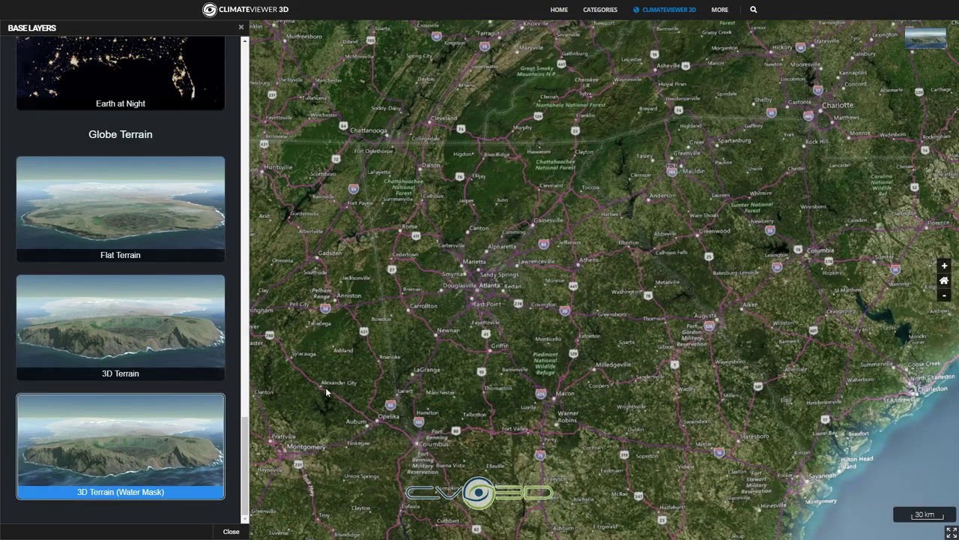
- Bring California and the southwestern United States into view on the globe and close the base layer choices
{"action": "left_click_drag", "start_coordinate": [326, 391], "coordinate": [677, 268]}
{"action": "left_click_drag", "start_coordinate": [504, 284], "coordinate": [730, 244]}
{"action": "scroll", "coordinate": [330, 162], "scroll_direction": "up", "scroll_amount": 5}
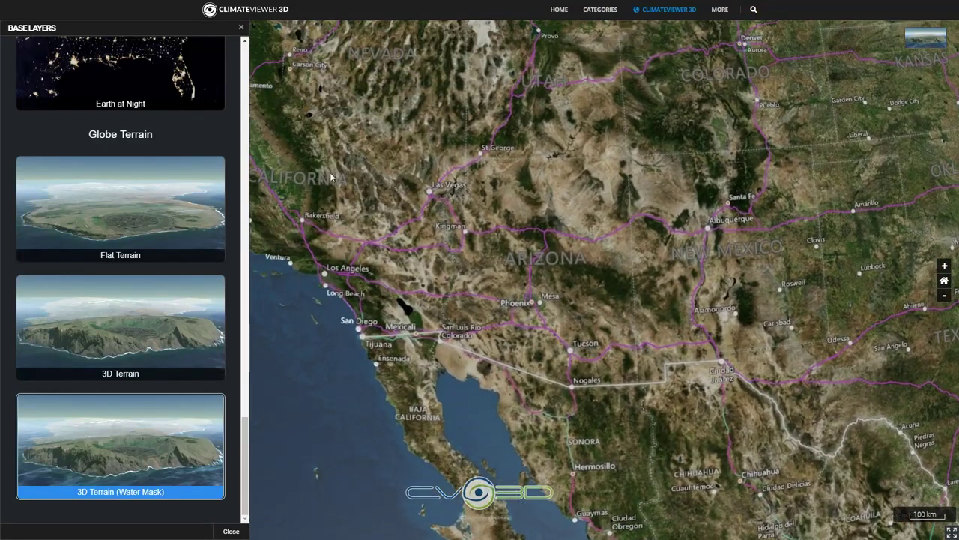
{"action": "left_click", "coordinate": [231, 531]}
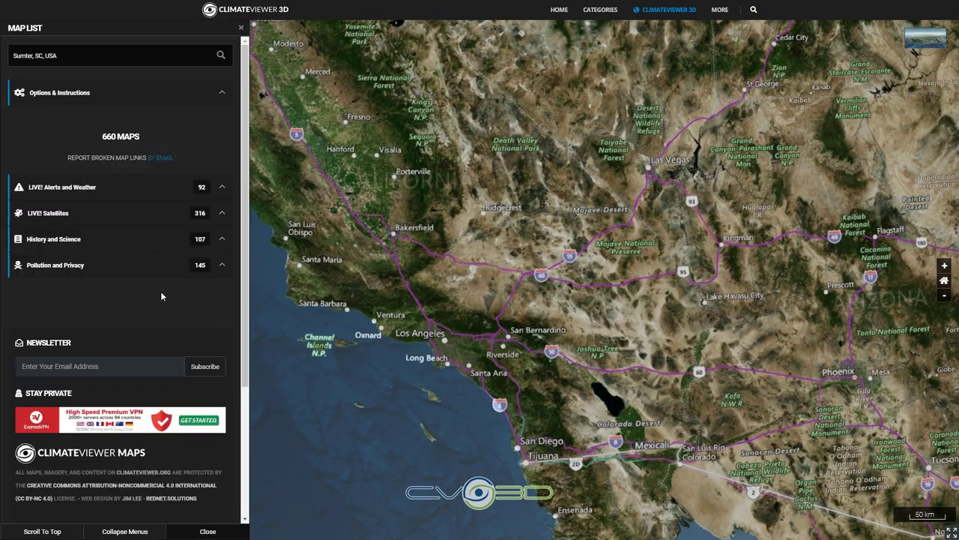
- Search the globe for "grand canyon" and go to Grand Canyon, AZ, USA
{"action": "left_click", "coordinate": [35, 56]}
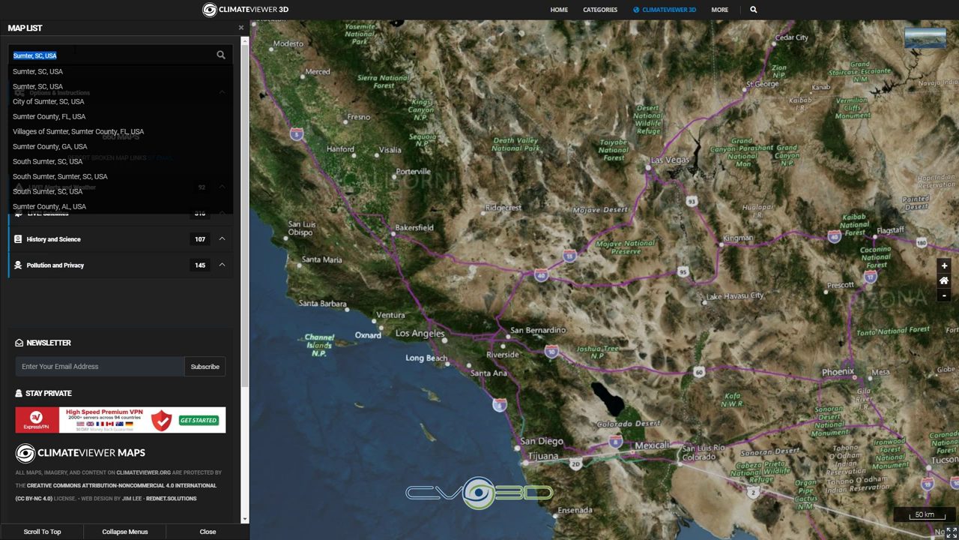
{"action": "type", "text": "grand"}
{"action": "key", "text": "BackSpace"}
{"action": "key", "text": "BackSpace"}
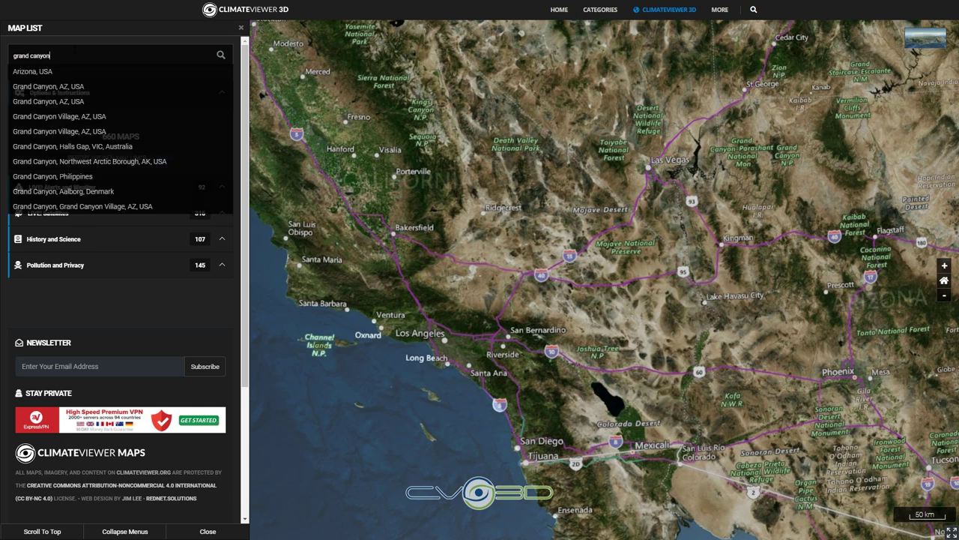
{"action": "left_click", "coordinate": [39, 87]}
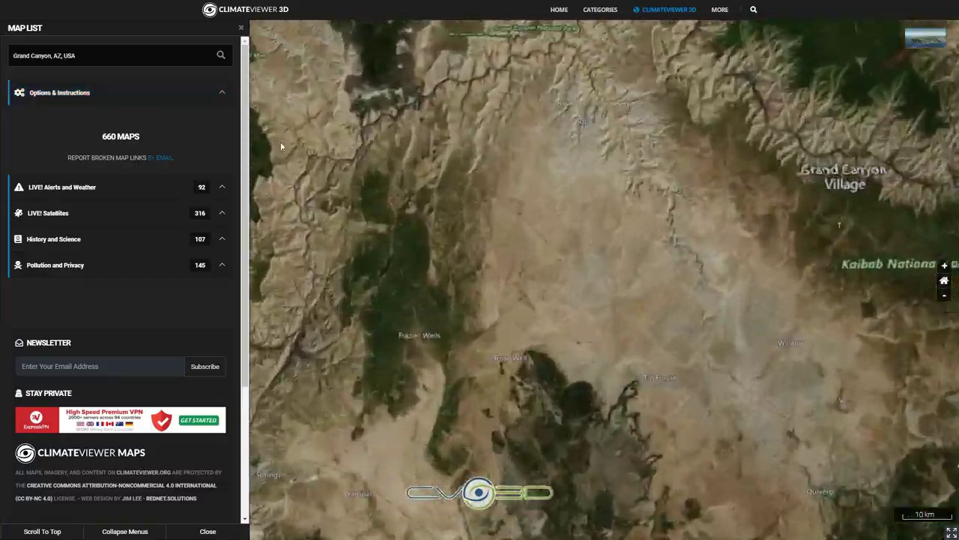
- Inspect the Colorado River gorge up close, hide the map list, and tilt the globe to show the canyon in 3D
{"action": "scroll", "coordinate": [636, 248], "scroll_direction": "down", "scroll_amount": 10}
{"action": "scroll", "coordinate": [581, 178], "scroll_direction": "up", "scroll_amount": 10}
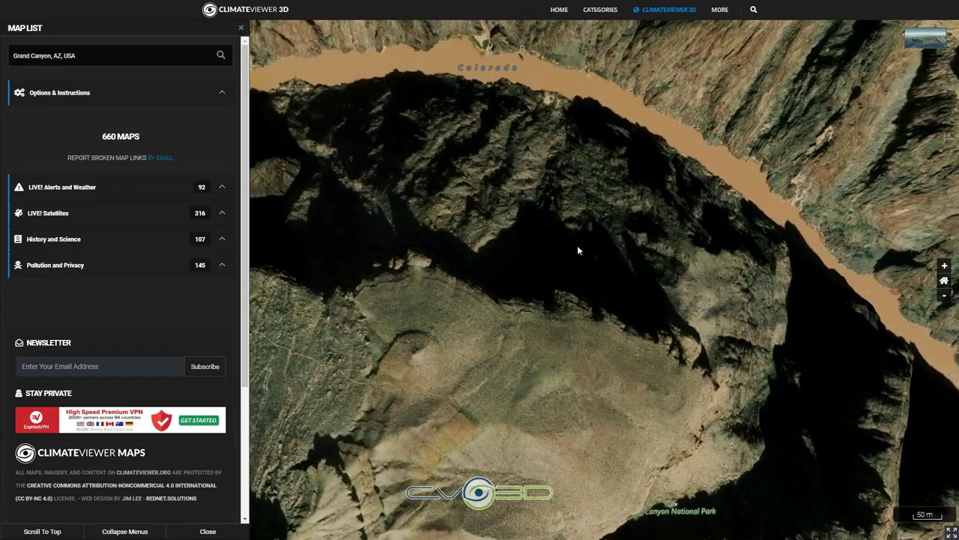
{"action": "left_click", "coordinate": [243, 28]}
{"action": "middle_click_drag", "start_coordinate": [415, 237], "coordinate": [505, 190]}
{"action": "middle_click_drag", "start_coordinate": [402, 259], "coordinate": [501, 295]}
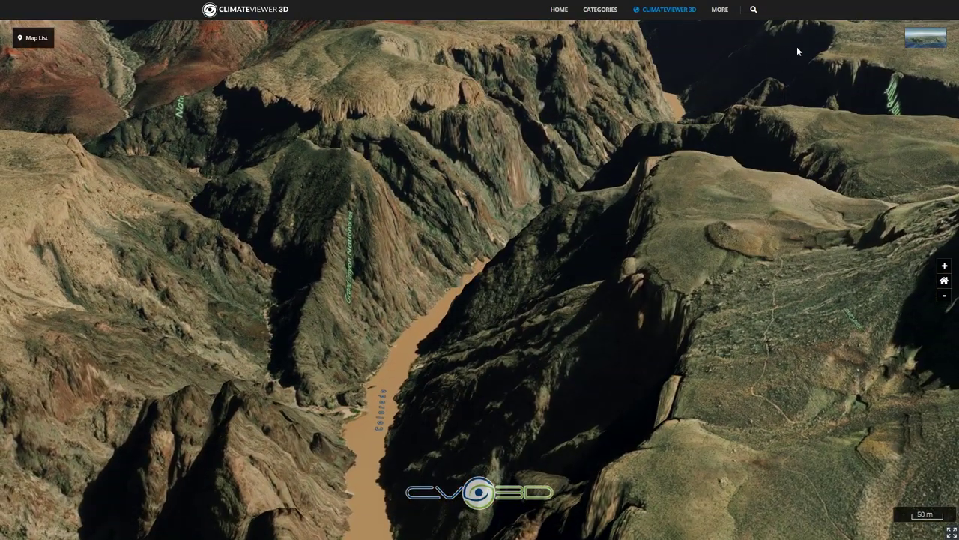
- Check the globe terrain choices briefly, then view the wider Grand Canyon relief with its ridges and cliffs
{"action": "left_click", "coordinate": [922, 41]}
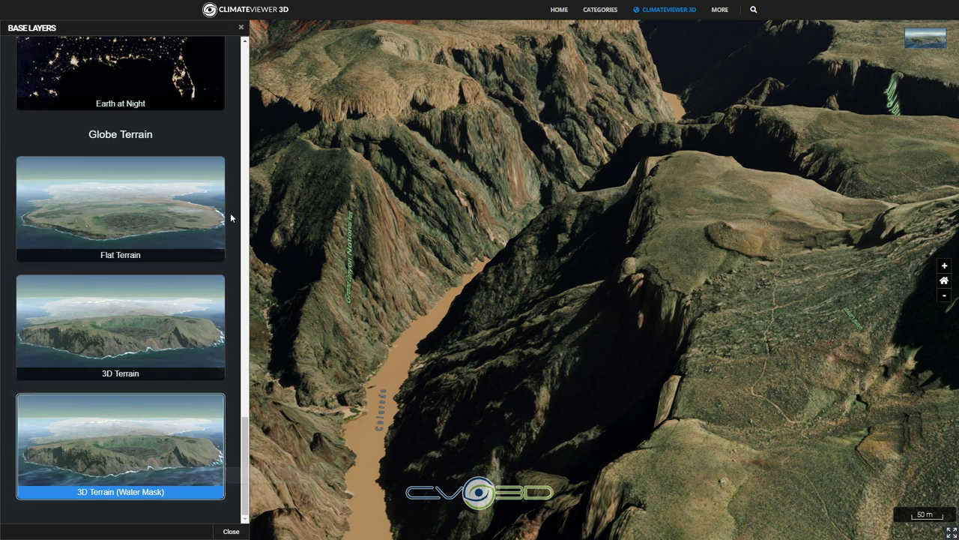
{"action": "left_click", "coordinate": [241, 27]}
{"action": "scroll", "coordinate": [390, 238], "scroll_direction": "down", "scroll_amount": 5}
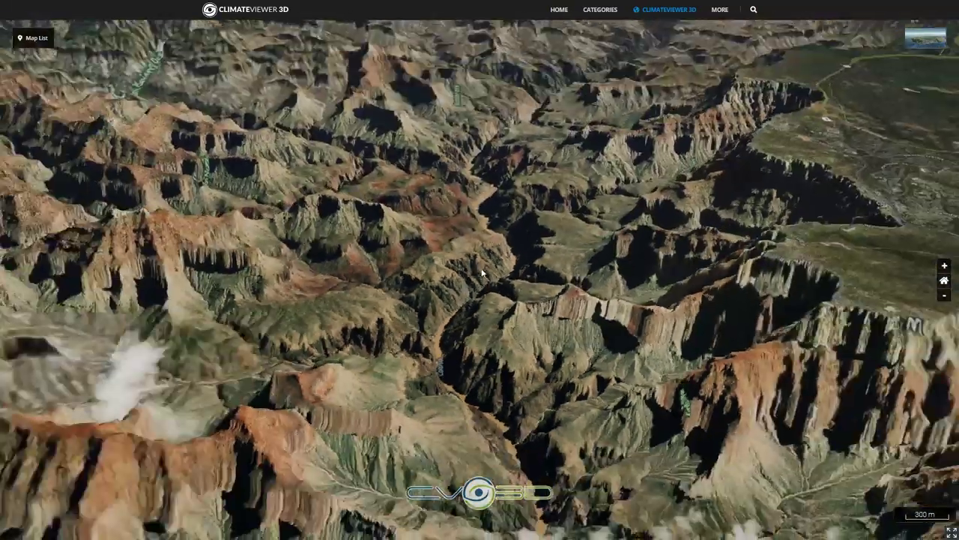
{"action": "left_click_drag", "start_coordinate": [483, 274], "coordinate": [466, 347]}
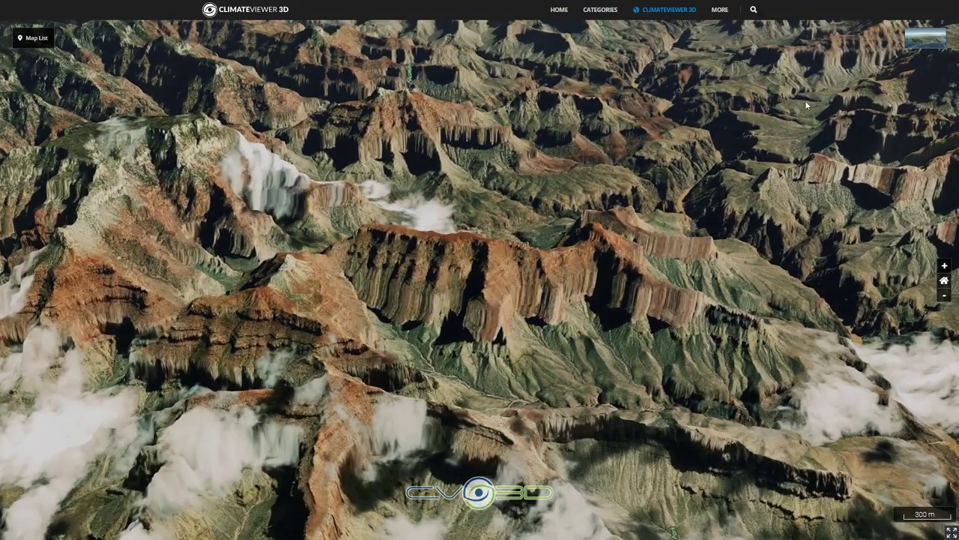
- Open the globe's instructions from the map list options and read the view controls and system requirements
{"action": "left_click", "coordinate": [36, 39]}
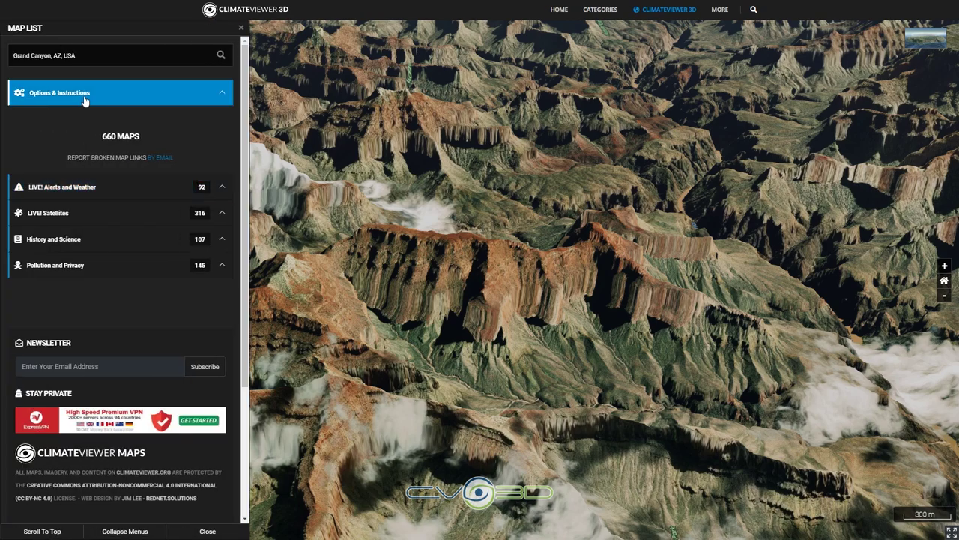
{"action": "left_click", "coordinate": [84, 96]}
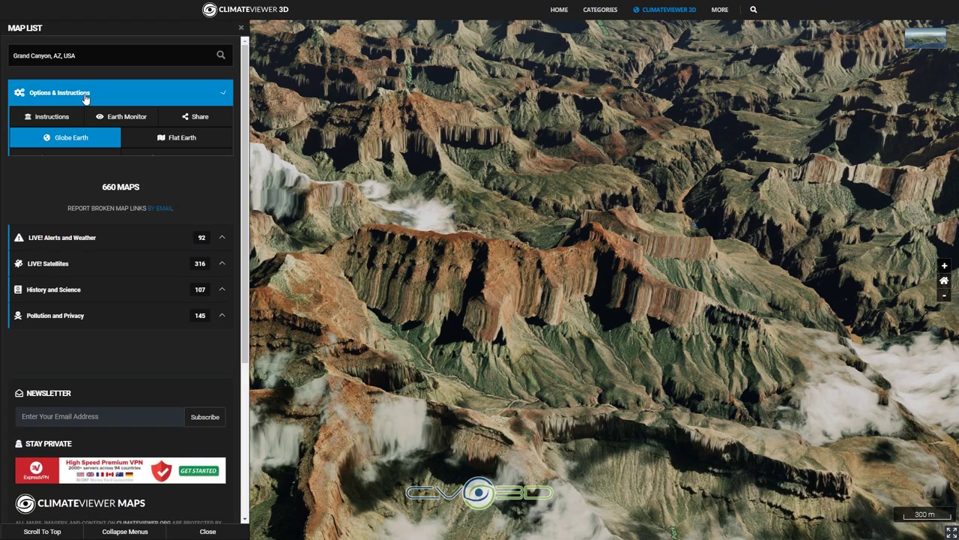
{"action": "left_click", "coordinate": [46, 120]}
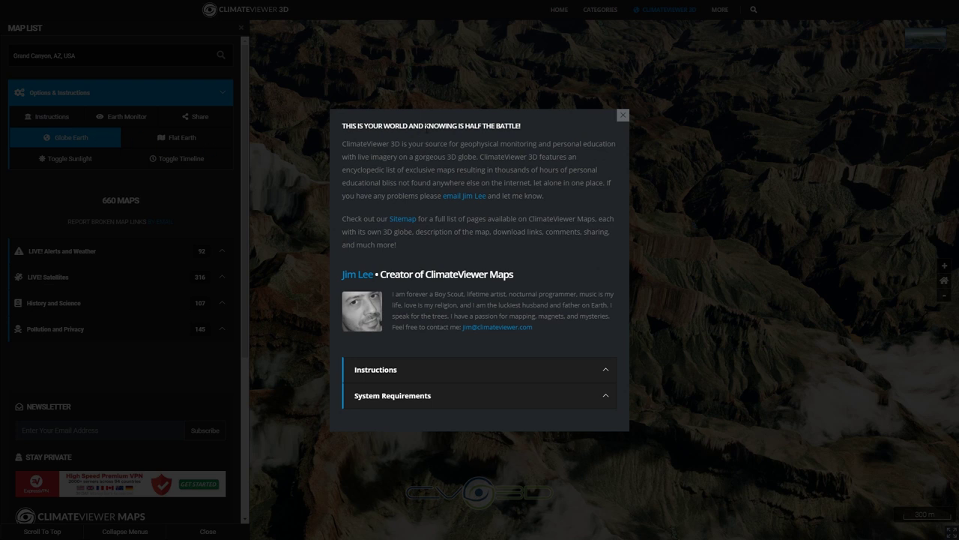
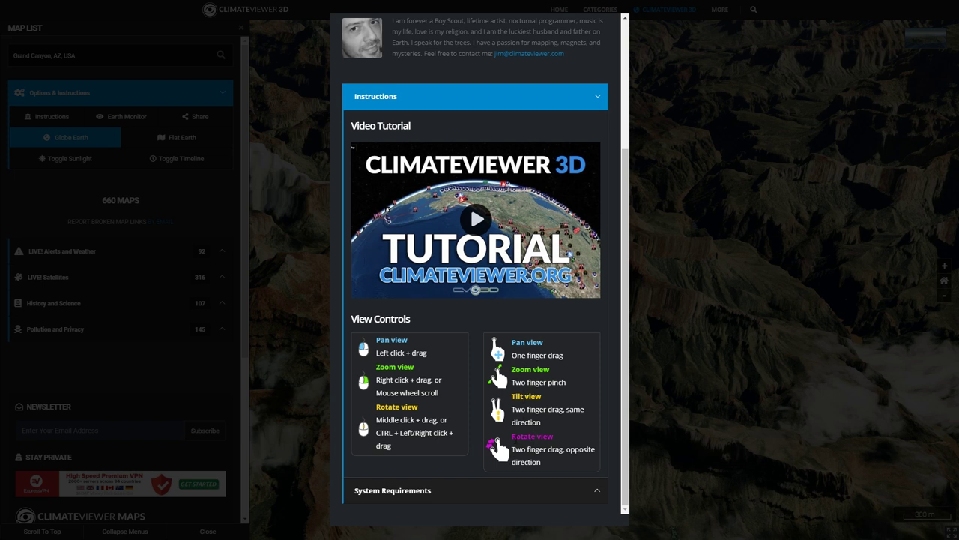
{"action": "left_click", "coordinate": [419, 491]}
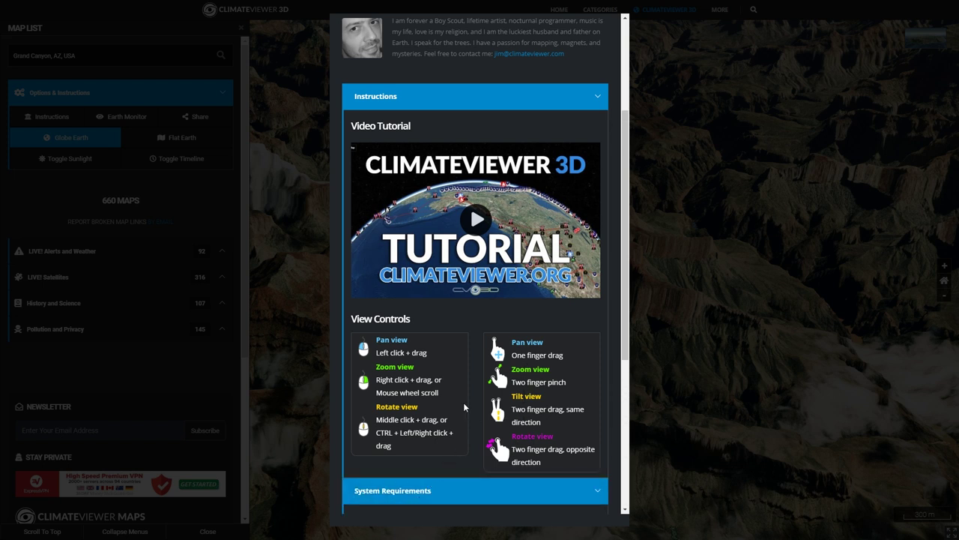
{"action": "scroll", "coordinate": [460, 388], "scroll_direction": "down", "scroll_amount": 3}
{"action": "scroll", "coordinate": [460, 389], "scroll_direction": "down", "scroll_amount": 1}
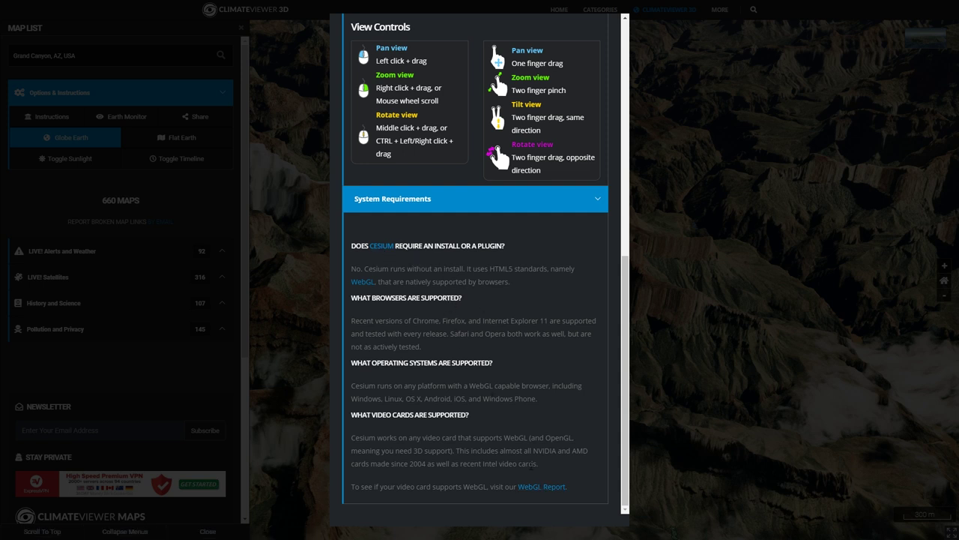
- Open the linked WebGL Report, check the browser's WebGL 1 and WebGL 2 support, and close the report
{"action": "left_click", "coordinate": [542, 487]}
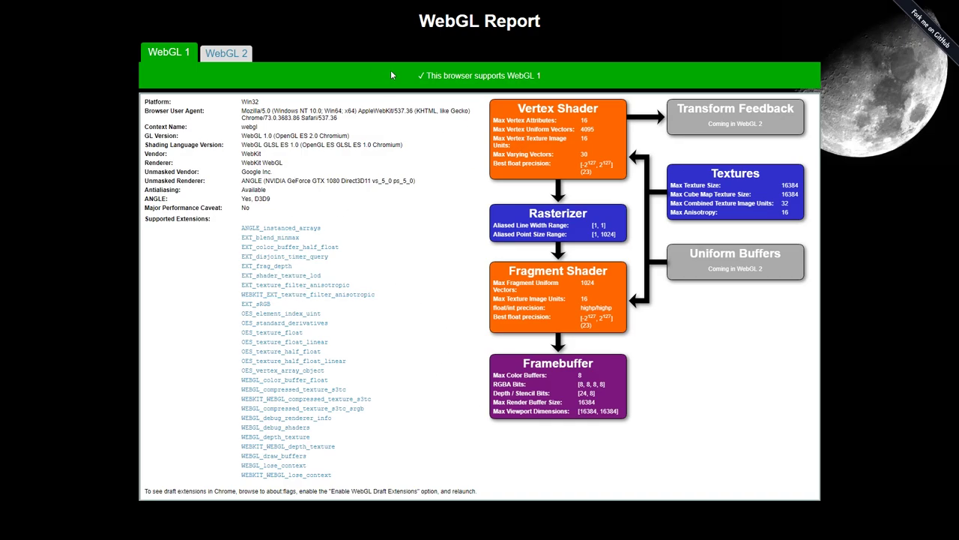
{"action": "left_click", "coordinate": [240, 56]}
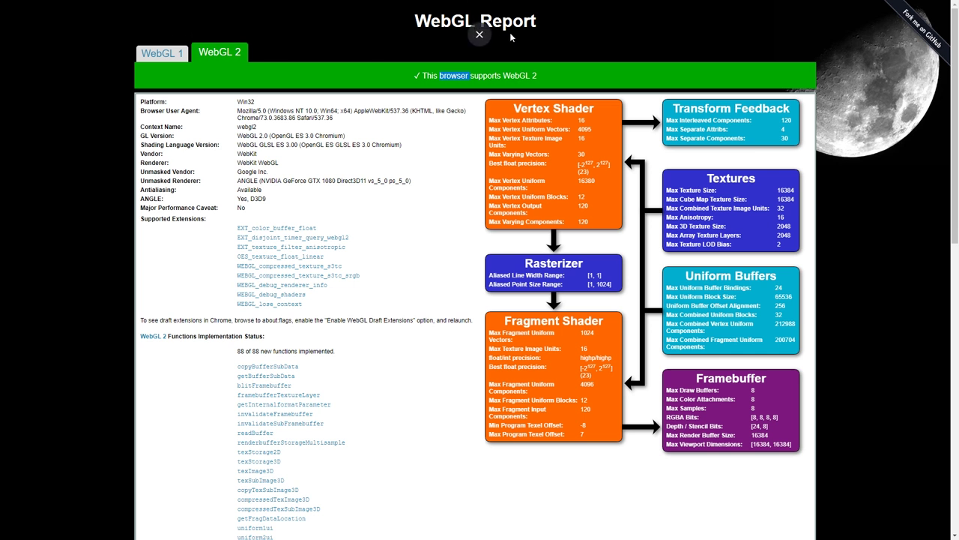
{"action": "left_click", "coordinate": [480, 30]}
{"action": "left_click", "coordinate": [234, 8]}
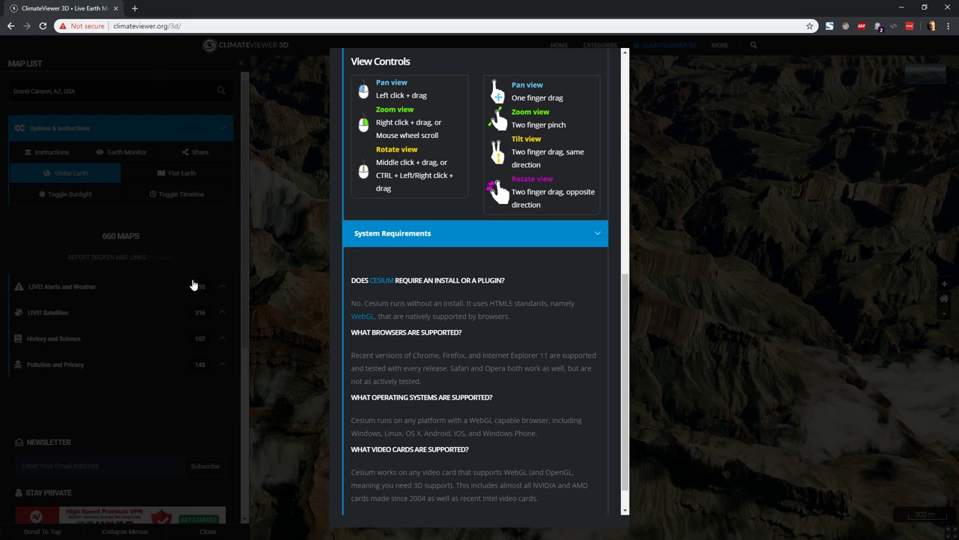
- Go back to the introduction at the start of the instructions window and close it
{"action": "scroll", "coordinate": [516, 271], "scroll_direction": "up", "scroll_amount": 5}
{"action": "scroll", "coordinate": [516, 271], "scroll_direction": "up", "scroll_amount": 1}
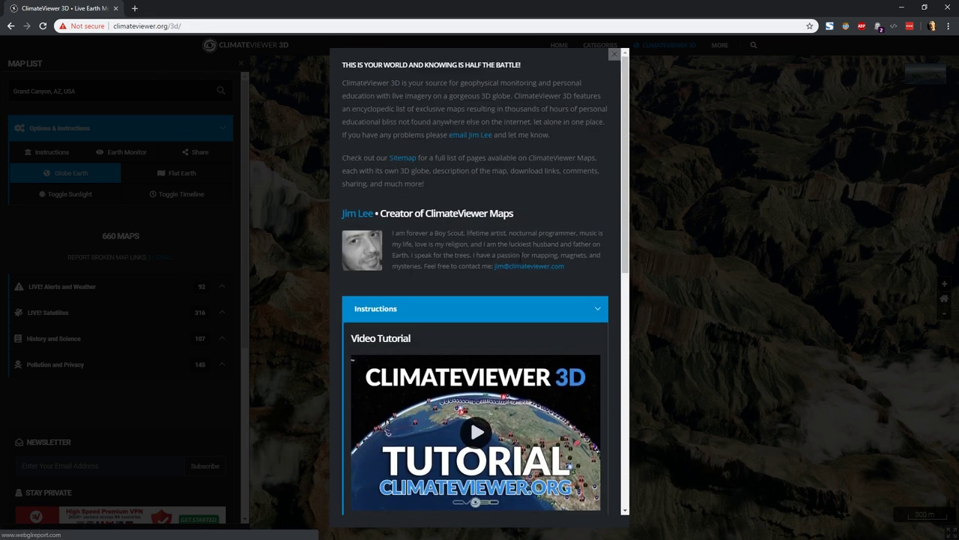
{"action": "left_click", "coordinate": [613, 57]}
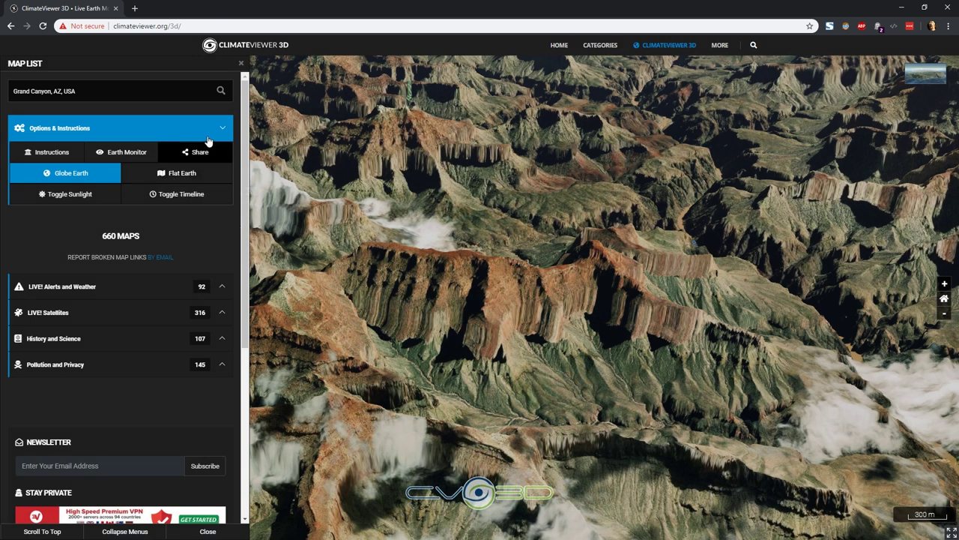
- Open the Earth Monitor menu, view the RSOE-EDIS emergency and disaster map, and close that page
{"action": "left_click", "coordinate": [123, 153]}
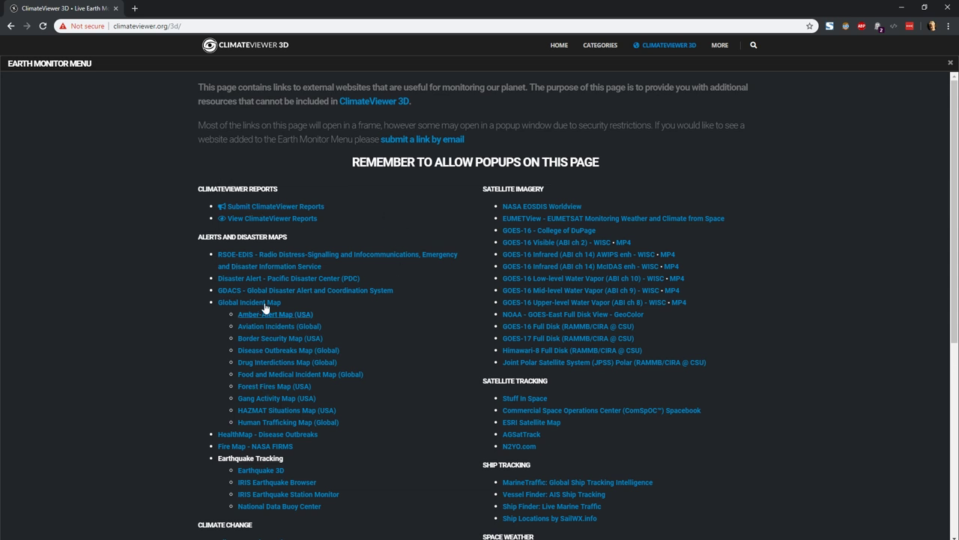
{"action": "left_click", "coordinate": [249, 258]}
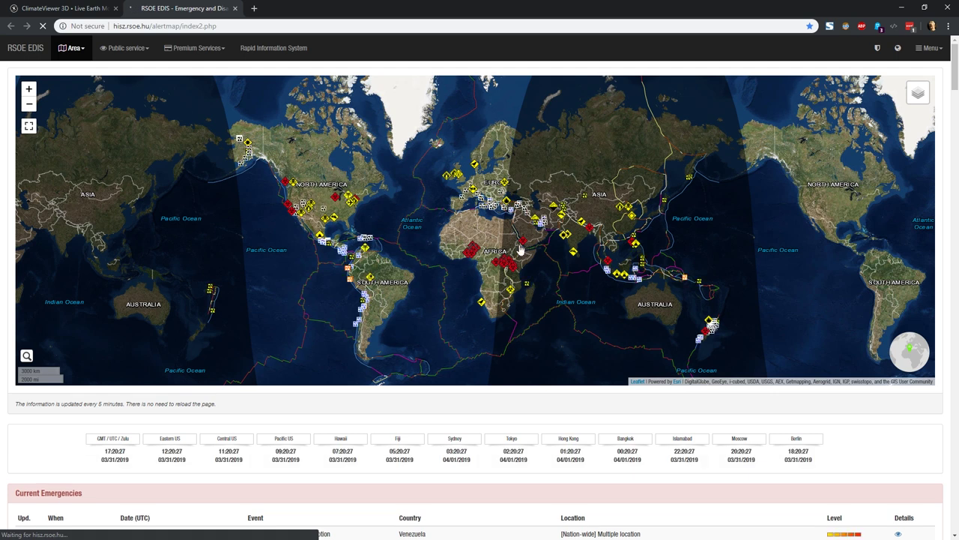
{"action": "left_click", "coordinate": [235, 8]}
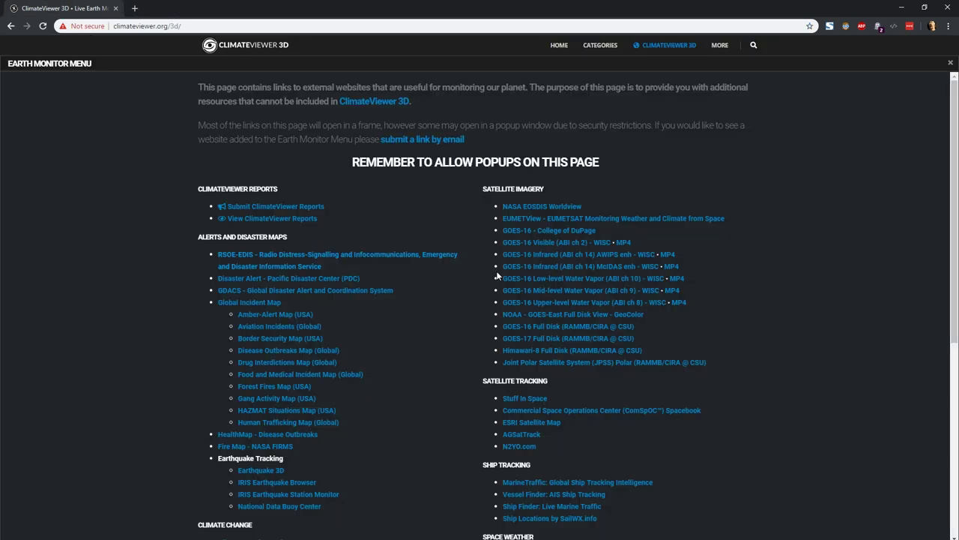
- View GOES-16 Full Disk (RAMMB/CIRA @ CSU) imagery over North America, close it, and look through the remaining Earth Monitor links
{"action": "left_click", "coordinate": [527, 327]}
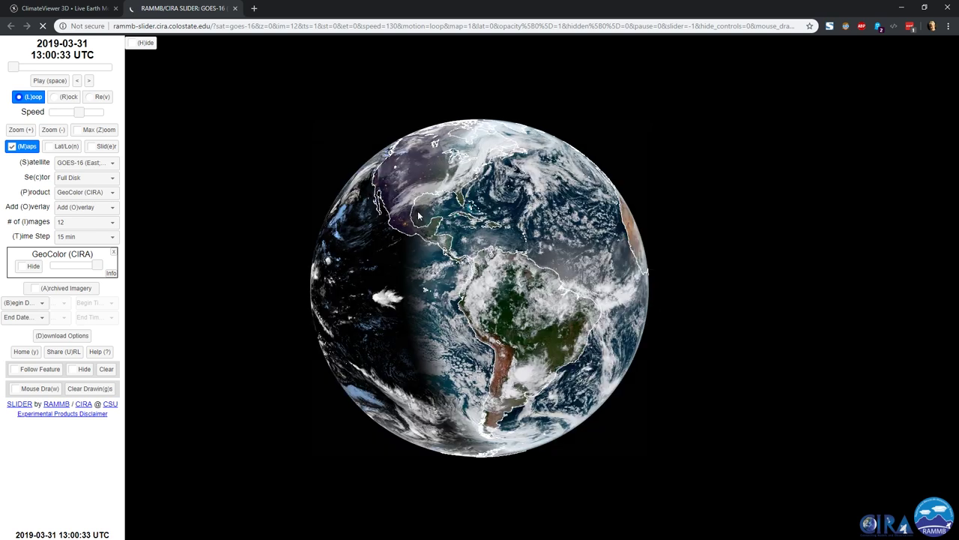
{"action": "scroll", "coordinate": [471, 214], "scroll_direction": "up", "scroll_amount": 2}
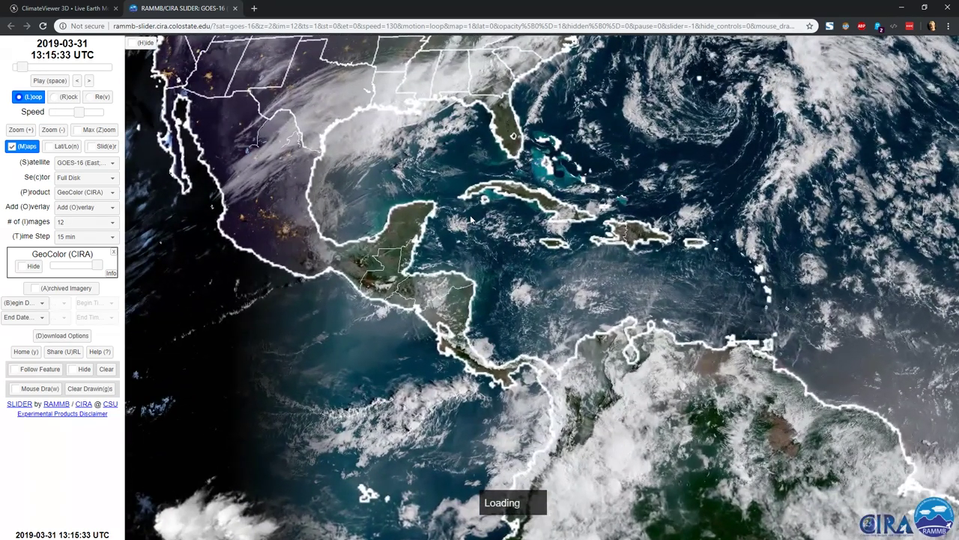
{"action": "left_click_drag", "start_coordinate": [390, 246], "coordinate": [459, 325]}
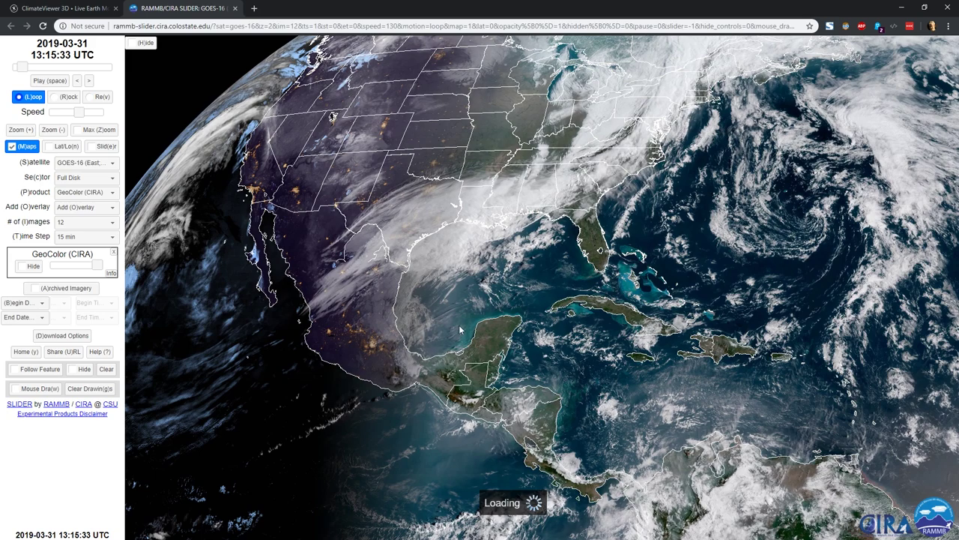
{"action": "left_click", "coordinate": [235, 9]}
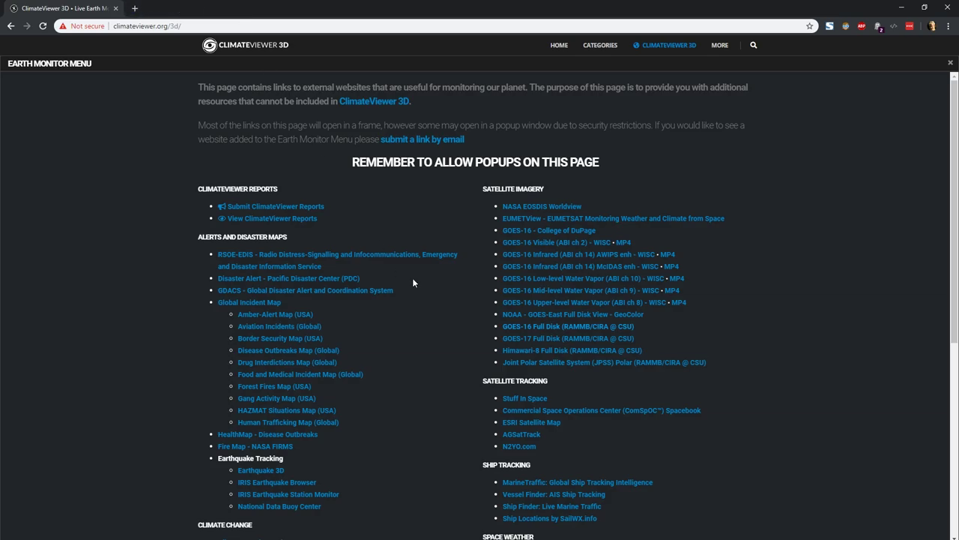
{"action": "scroll", "coordinate": [413, 282], "scroll_direction": "down", "scroll_amount": 3}
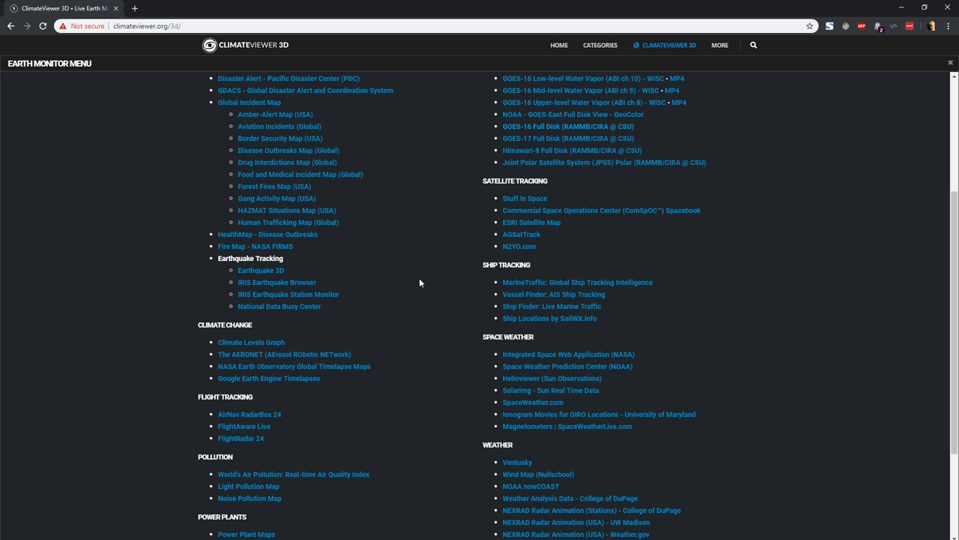
- Open the View ClimateViewer Reports and Submit ClimateViewer Reports links from the Earth Monitor menu in separate new browser tabs
{"action": "scroll", "coordinate": [355, 437], "scroll_direction": "down", "scroll_amount": 2}
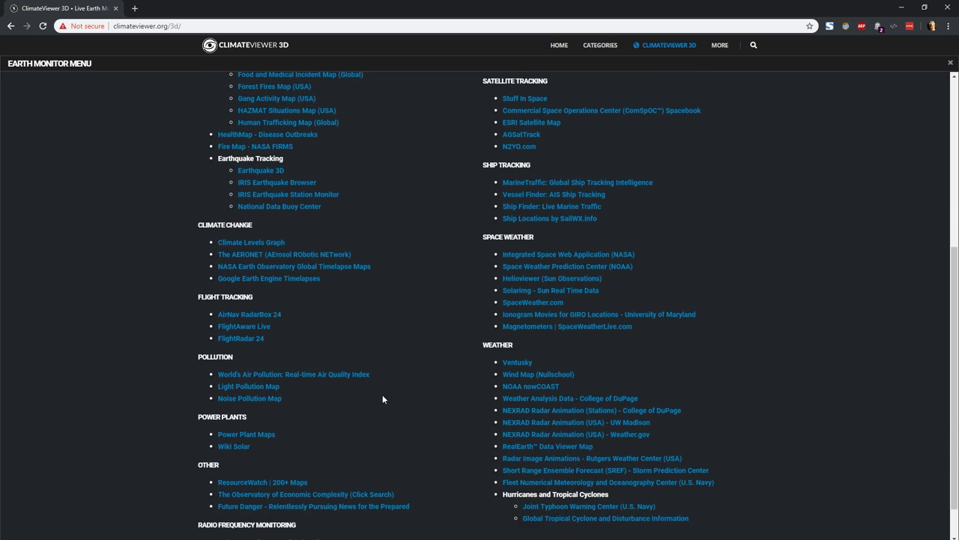
{"action": "scroll", "coordinate": [382, 395], "scroll_direction": "down", "scroll_amount": 1}
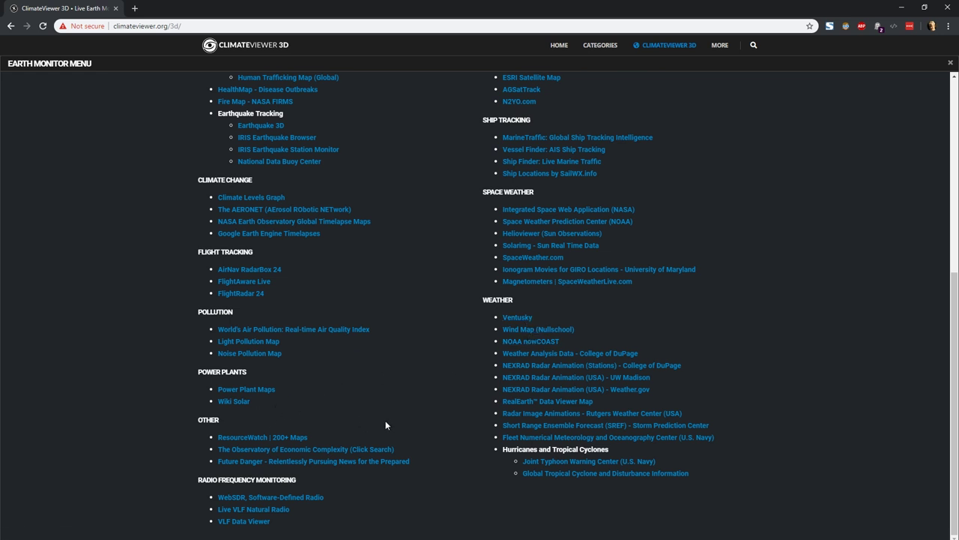
{"action": "scroll", "coordinate": [394, 417], "scroll_direction": "up", "scroll_amount": 2}
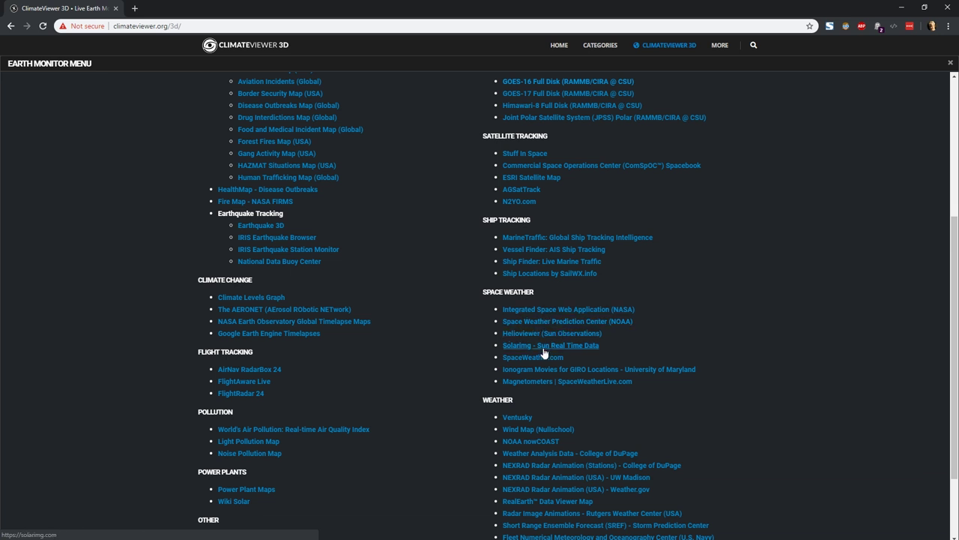
{"action": "scroll", "coordinate": [418, 381], "scroll_direction": "up", "scroll_amount": 5}
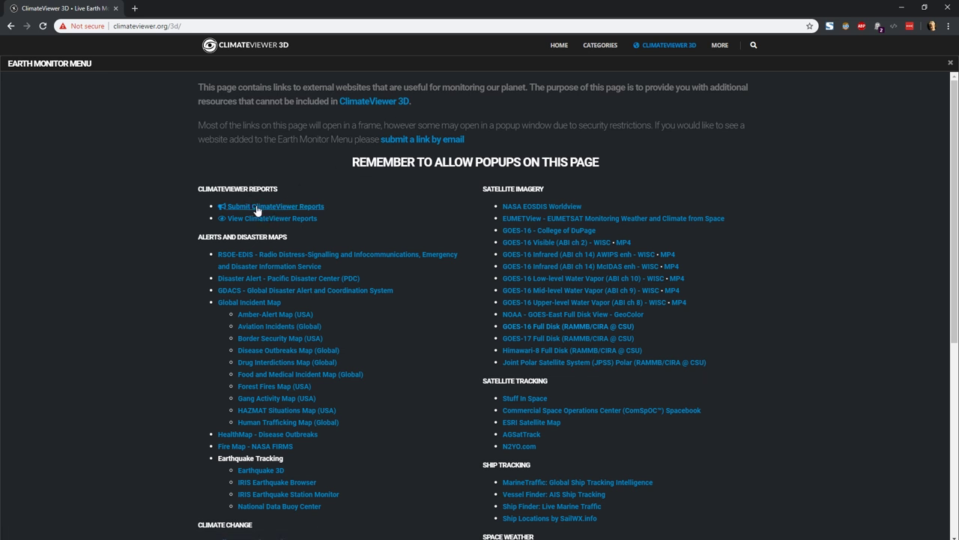
{"action": "mouse_move", "coordinate": [718, 50]}
{"action": "right_click", "coordinate": [277, 218]}
{"action": "left_click", "coordinate": [293, 224]}
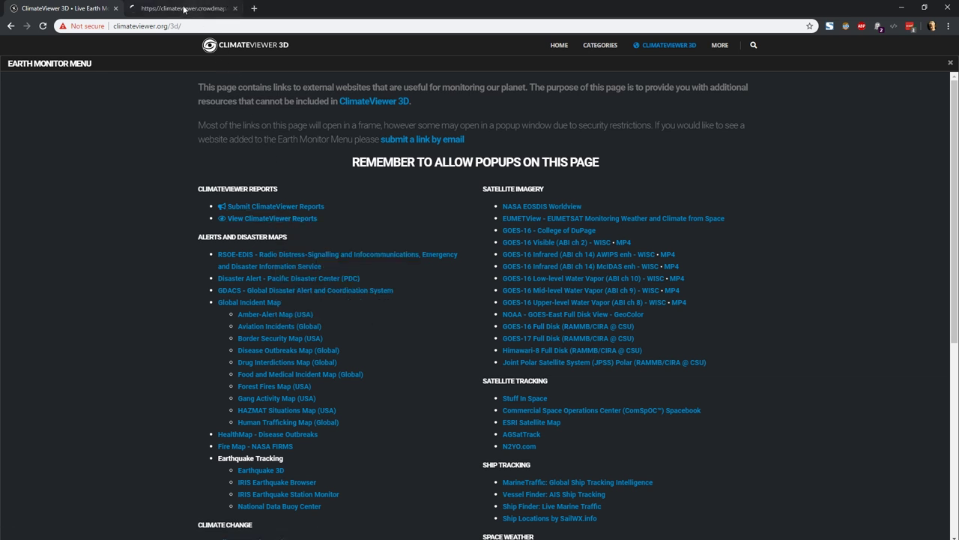
{"action": "right_click", "coordinate": [268, 210]}
{"action": "left_click", "coordinate": [295, 221]}
- Browse the ClimateViewer Reports list, open the "Spraying Operation" report, and view its photo enlarged before closing the photo
{"action": "left_click", "coordinate": [178, 9]}
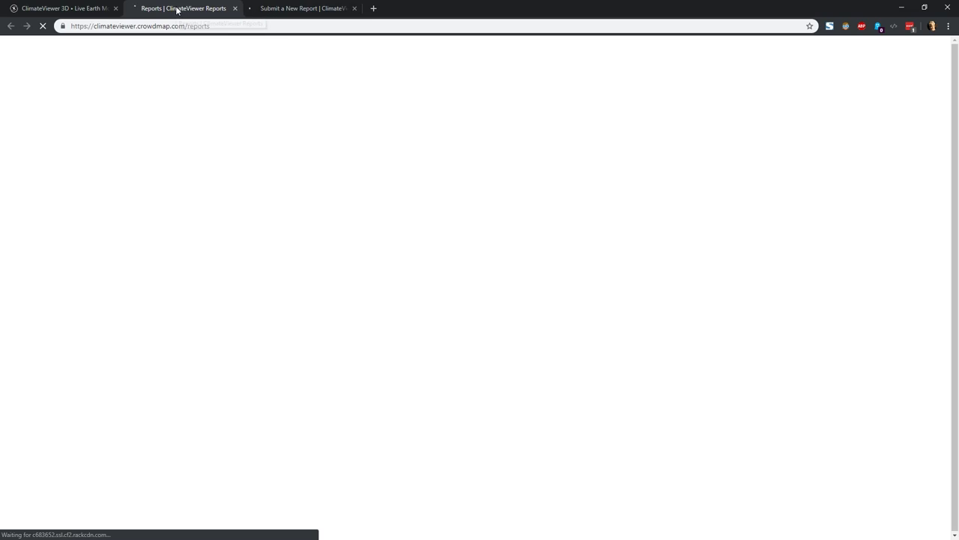
{"action": "scroll", "coordinate": [176, 199], "scroll_direction": "down", "scroll_amount": 2}
{"action": "scroll", "coordinate": [178, 200], "scroll_direction": "down", "scroll_amount": 5}
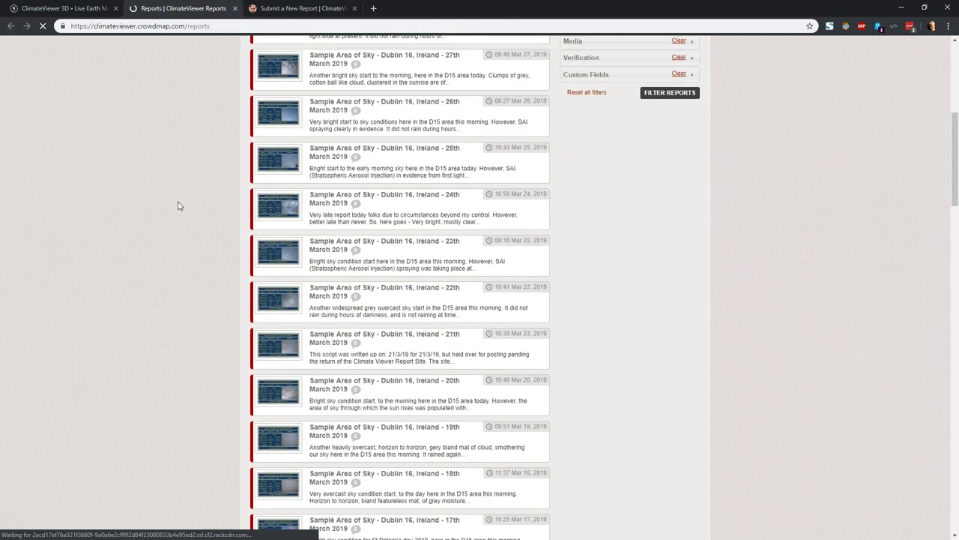
{"action": "scroll", "coordinate": [191, 206], "scroll_direction": "down", "scroll_amount": 3}
{"action": "scroll", "coordinate": [201, 211], "scroll_direction": "down", "scroll_amount": 11}
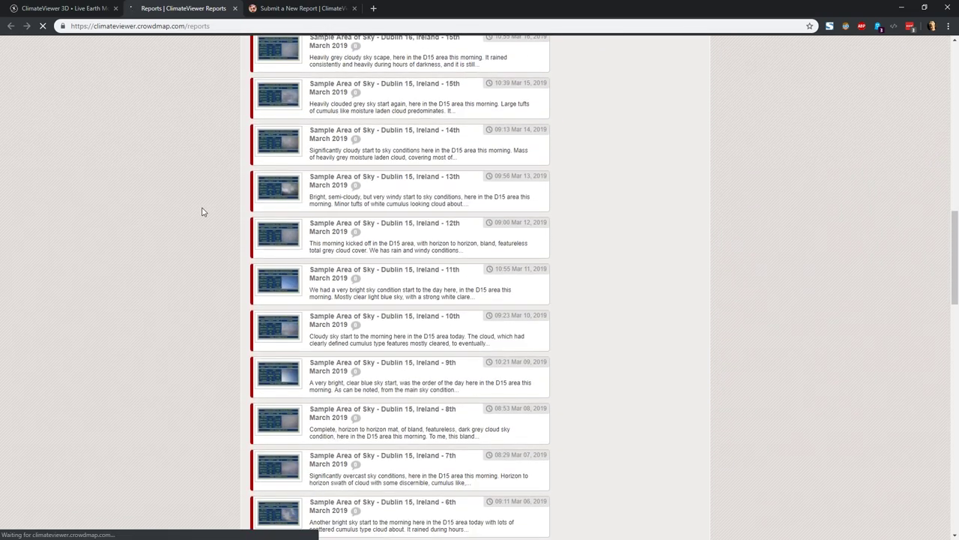
{"action": "scroll", "coordinate": [193, 214], "scroll_direction": "down", "scroll_amount": 3}
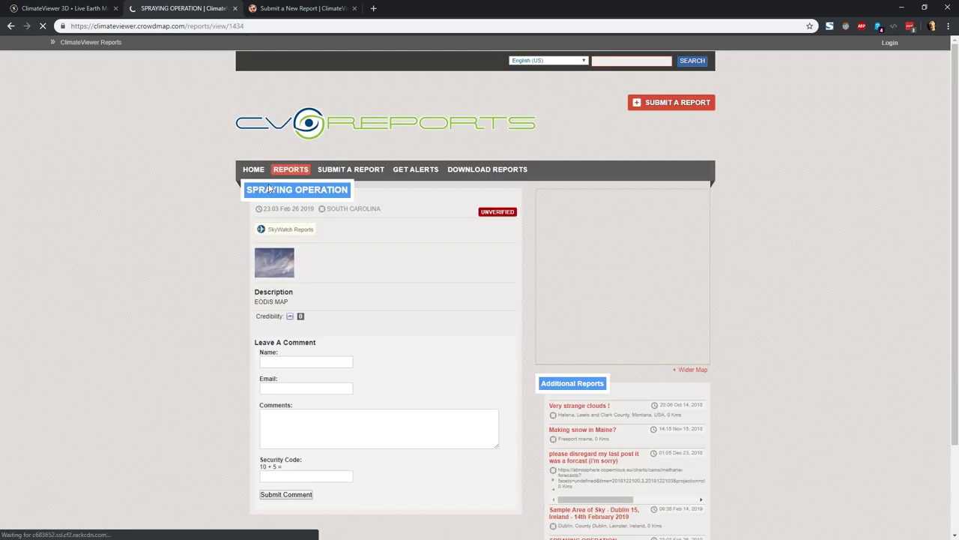
{"action": "left_click", "coordinate": [259, 259]}
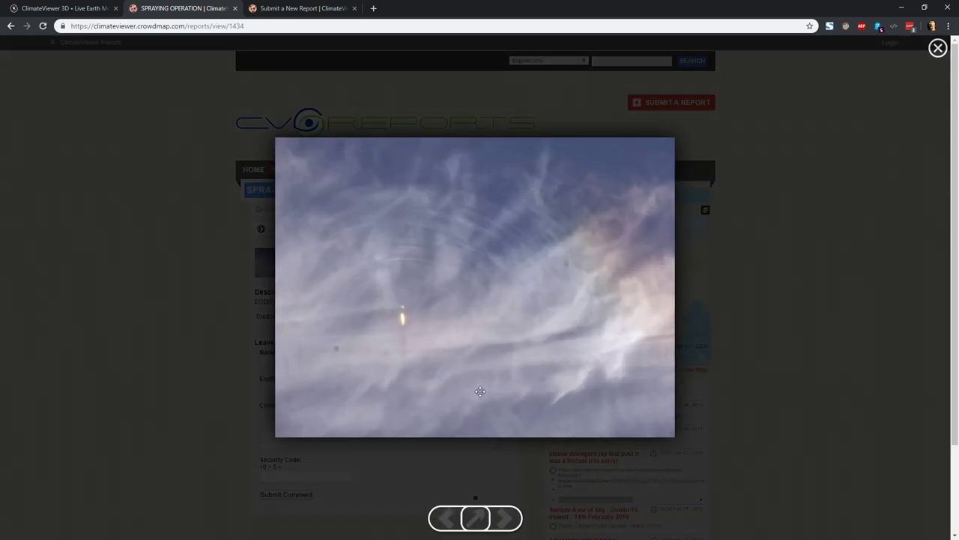
{"action": "left_click", "coordinate": [227, 370]}
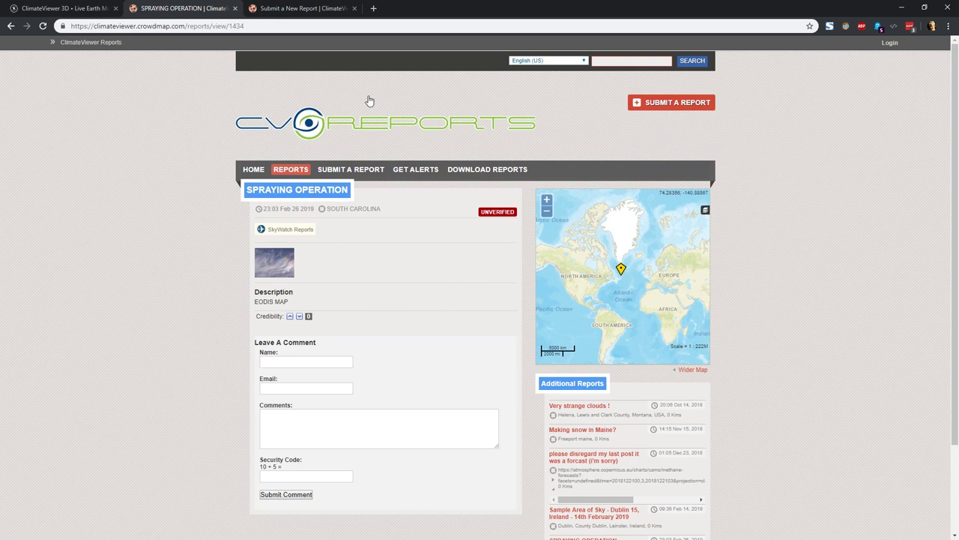
- View the Submit a New Report form, and close both ClimateViewer Reports browser tabs
{"action": "left_click", "coordinate": [296, 8]}
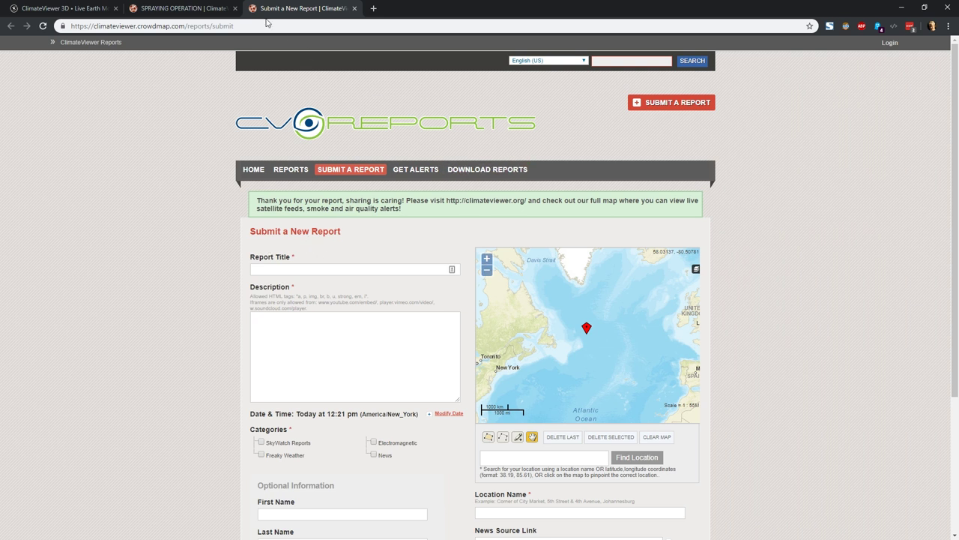
{"action": "left_click", "coordinate": [355, 9]}
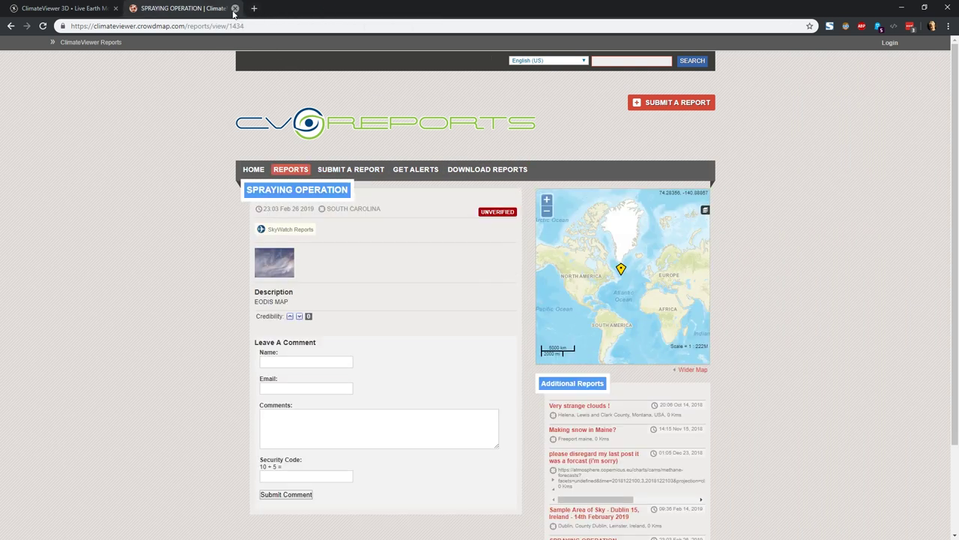
{"action": "left_click", "coordinate": [235, 9]}
- Close the Earth Monitor menu and turn on the globe's sunlight and timeline options
{"action": "left_click", "coordinate": [950, 63]}
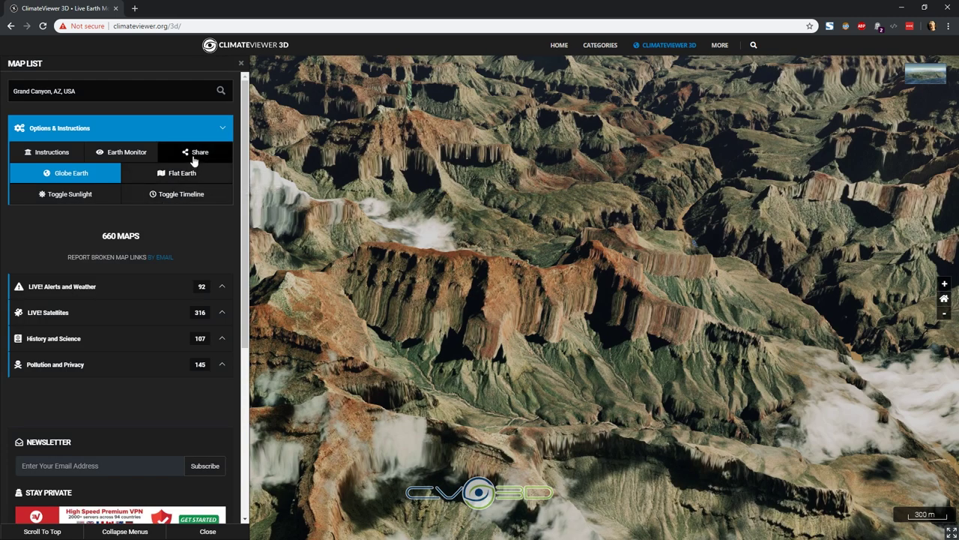
{"action": "left_click", "coordinate": [64, 196]}
{"action": "left_click", "coordinate": [188, 200]}
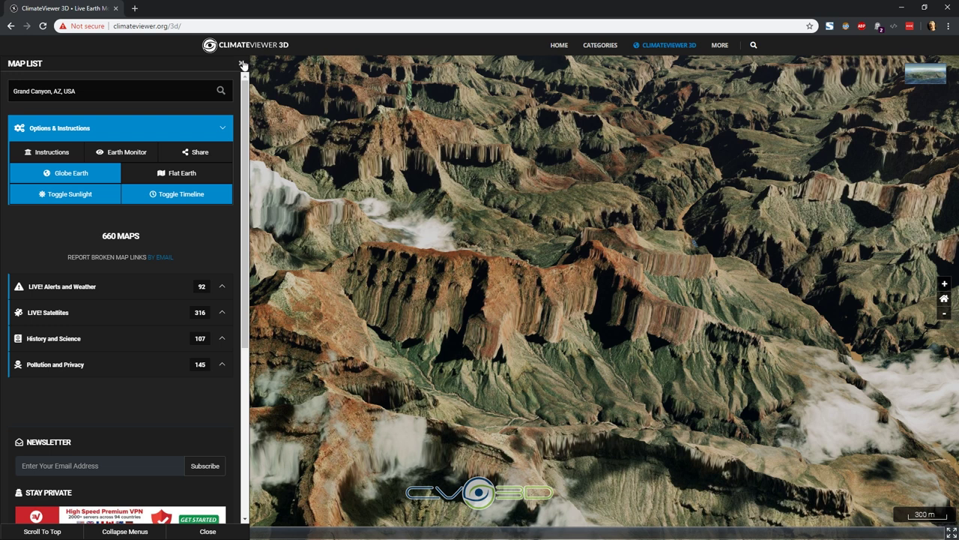
- Load the Air Quality Index (Current) map from LIVE! Alerts and Weather and return the globe to its home view
{"action": "left_click", "coordinate": [118, 286]}
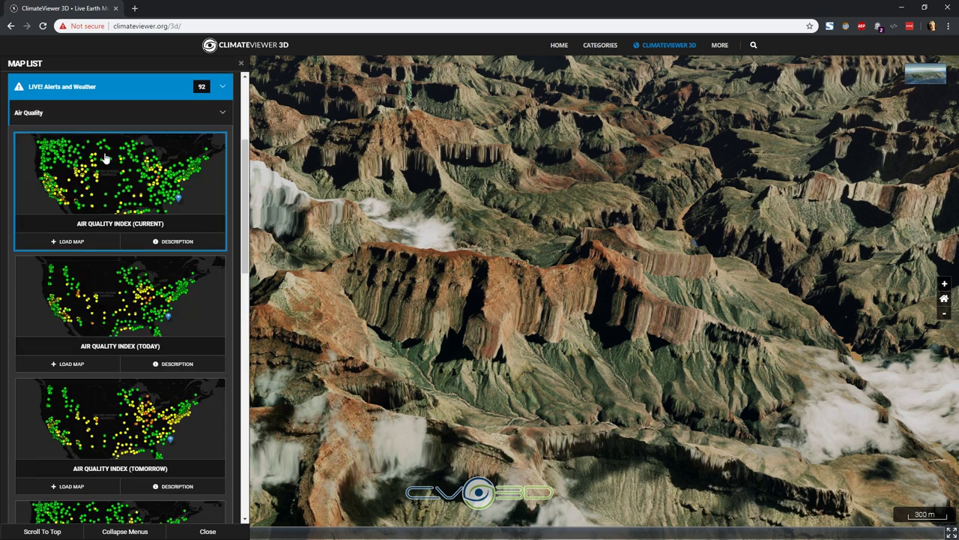
{"action": "left_click", "coordinate": [71, 241]}
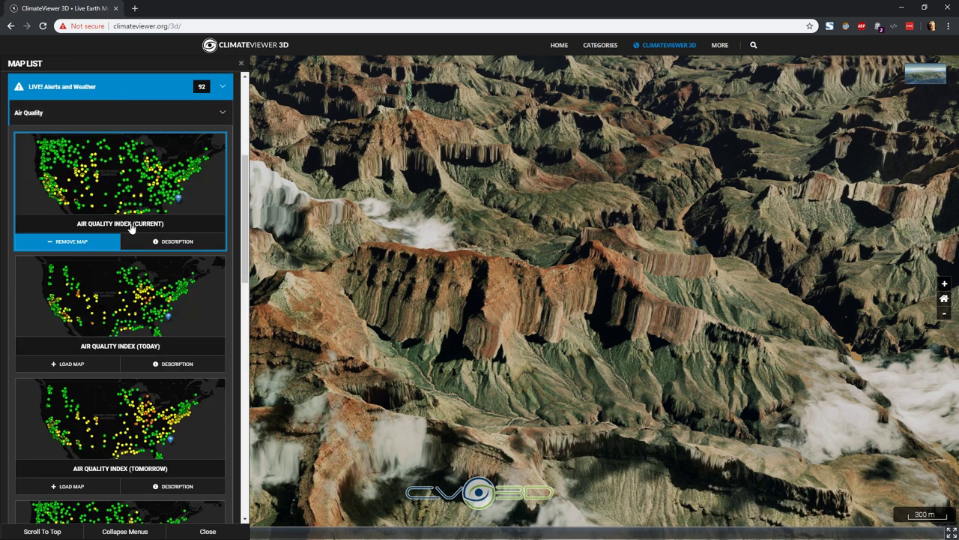
{"action": "left_click", "coordinate": [944, 298]}
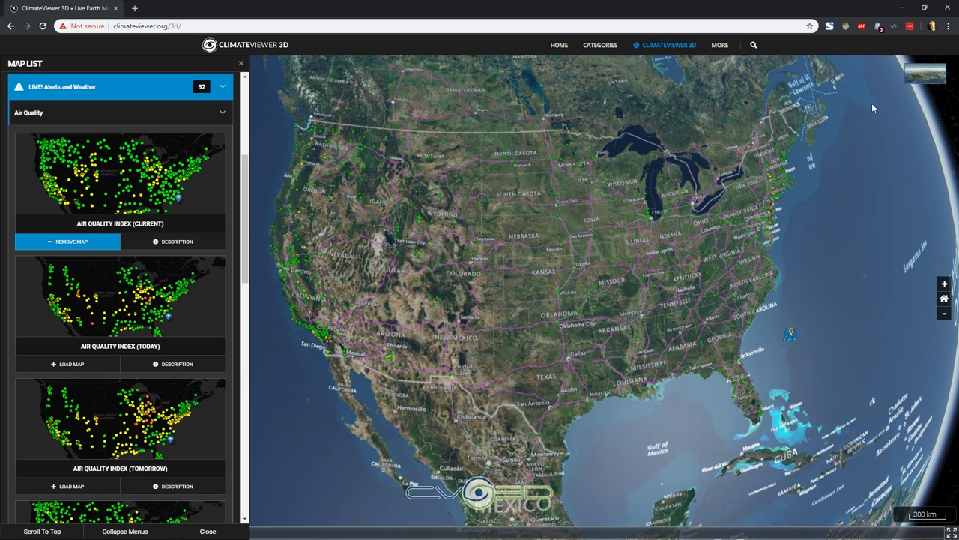
- Change the globe's base imagery to Dark Matter
{"action": "left_click", "coordinate": [925, 72]}
{"action": "scroll", "coordinate": [210, 315], "scroll_direction": "up", "scroll_amount": 3}
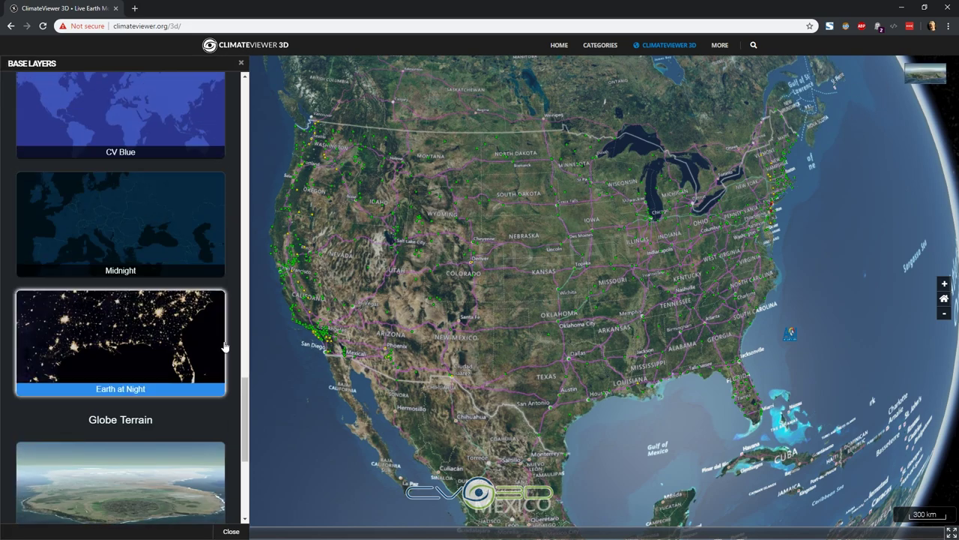
{"action": "scroll", "coordinate": [210, 329], "scroll_direction": "up", "scroll_amount": 20}
{"action": "scroll", "coordinate": [196, 320], "scroll_direction": "up", "scroll_amount": 3}
{"action": "left_click", "coordinate": [128, 186]}
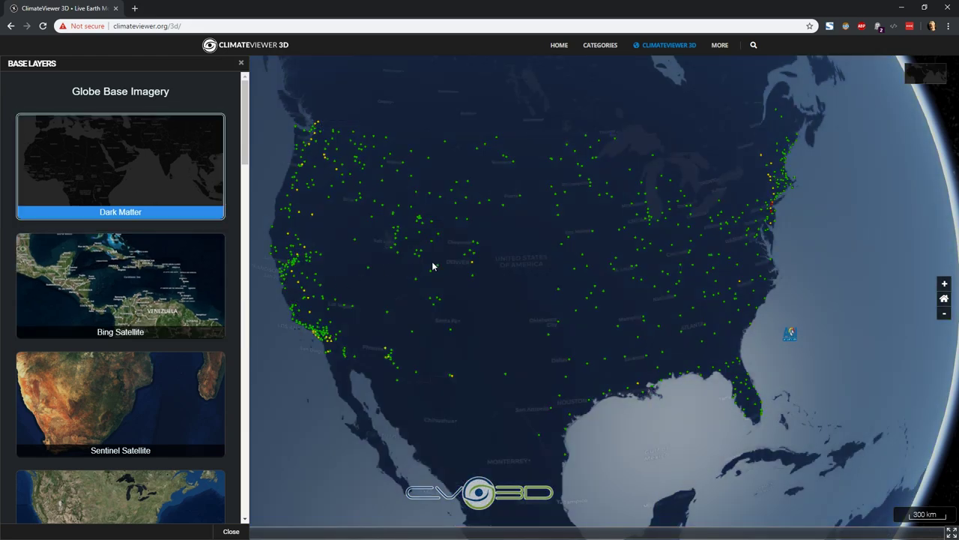
- Inspect the air quality readings for Portola, Gardnerville, Bishop Paiute Tribe, Death Valley National Park, and Fort Collins on the globe
{"action": "scroll", "coordinate": [401, 321], "scroll_direction": "up", "scroll_amount": 3}
{"action": "left_click_drag", "start_coordinate": [401, 322], "coordinate": [653, 317]}
{"action": "scroll", "coordinate": [565, 315], "scroll_direction": "up", "scroll_amount": 2}
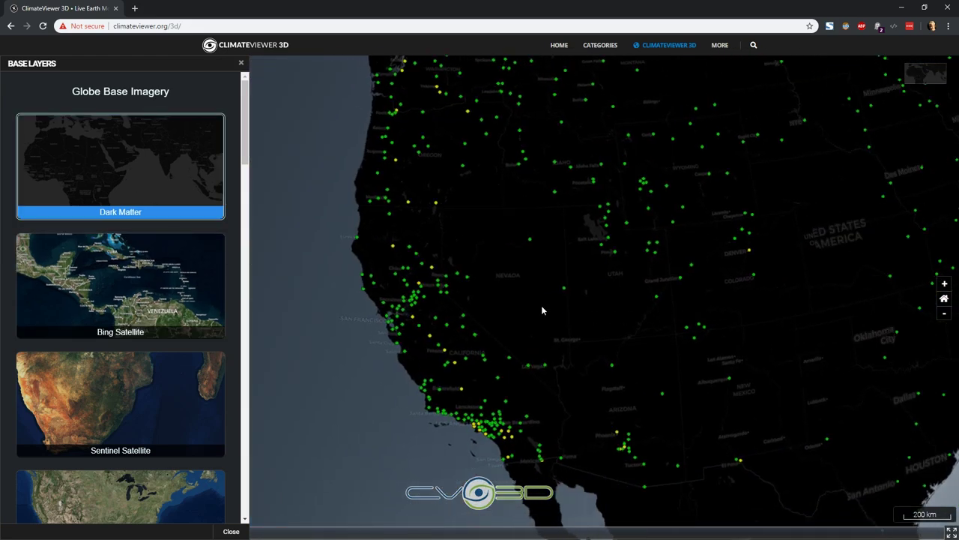
{"action": "scroll", "coordinate": [445, 279], "scroll_direction": "up", "scroll_amount": 3}
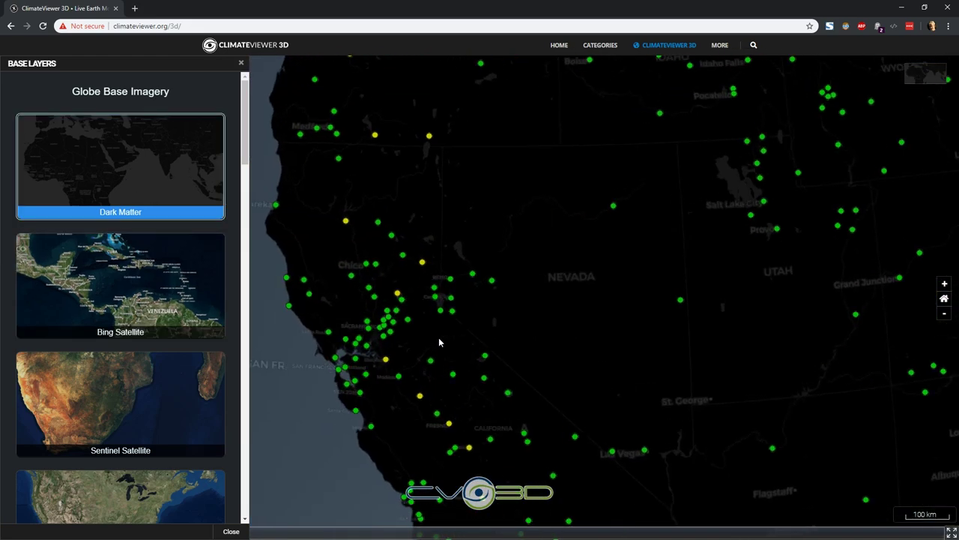
{"action": "left_click", "coordinate": [423, 262]}
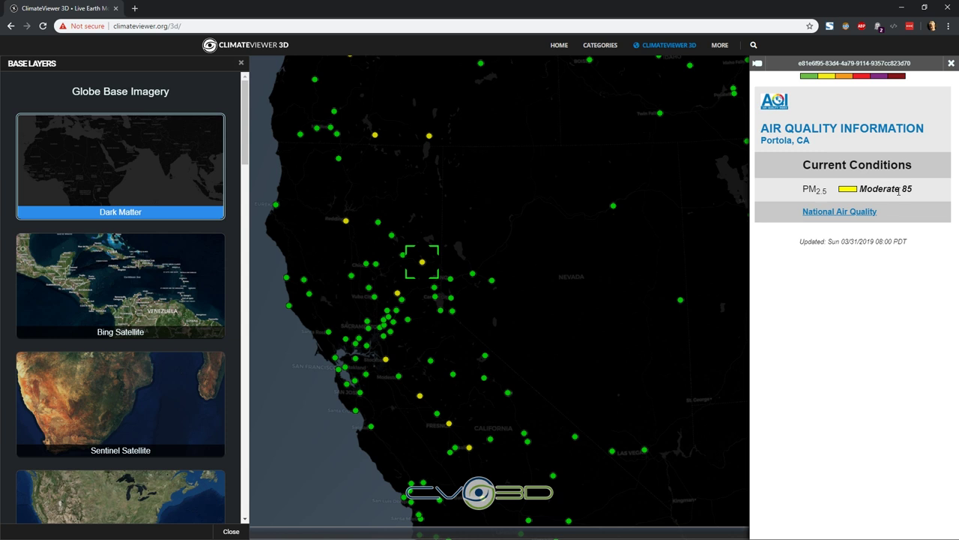
{"action": "left_click", "coordinate": [452, 312]}
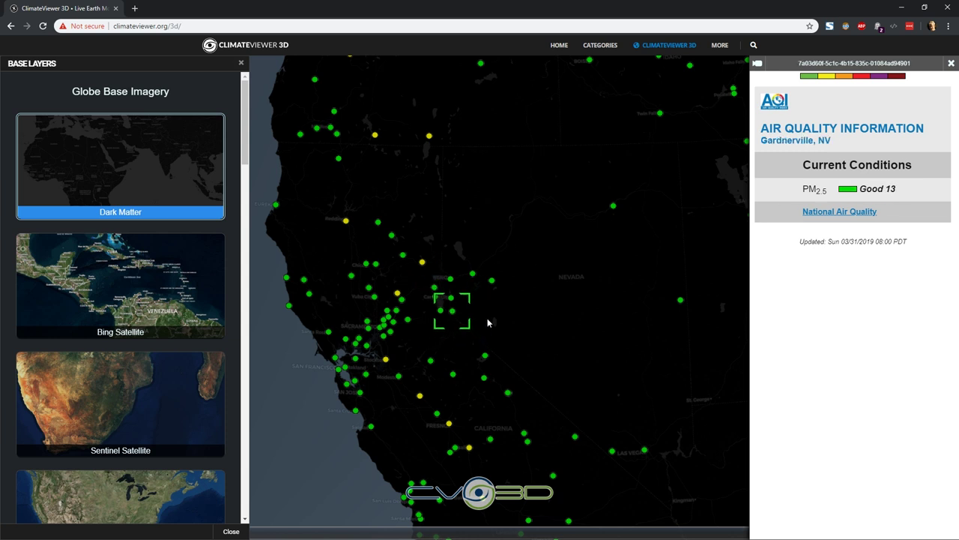
{"action": "left_click", "coordinate": [510, 398]}
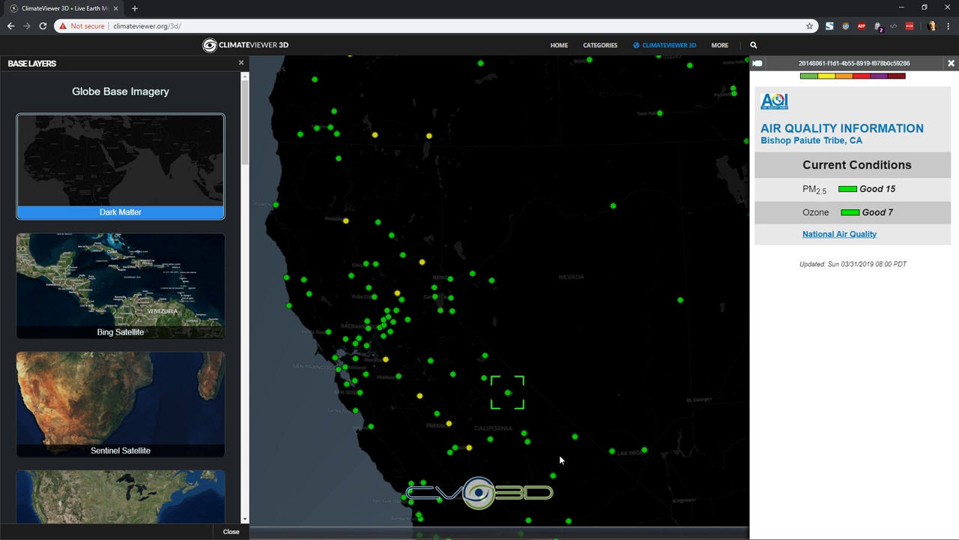
{"action": "left_click", "coordinate": [575, 436]}
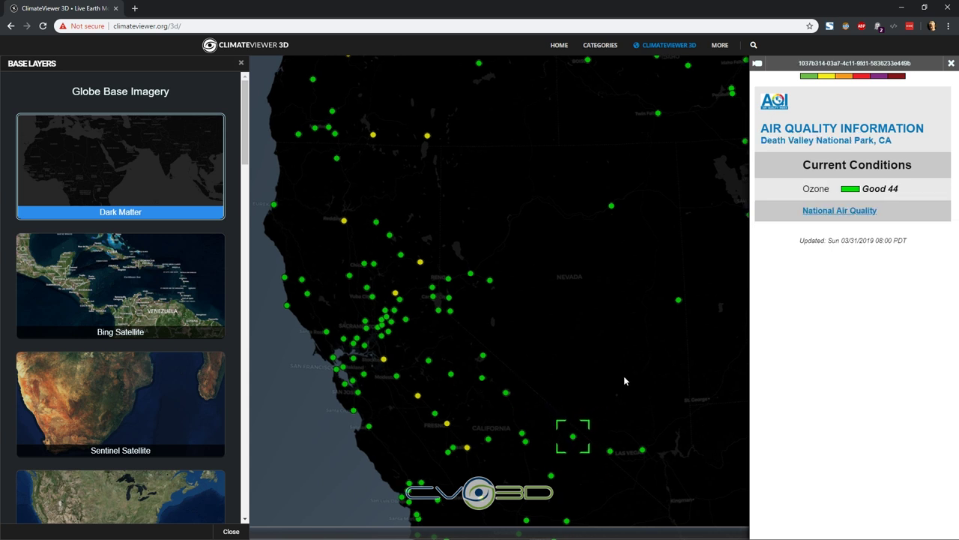
{"action": "left_click_drag", "start_coordinate": [626, 381], "coordinate": [323, 307]}
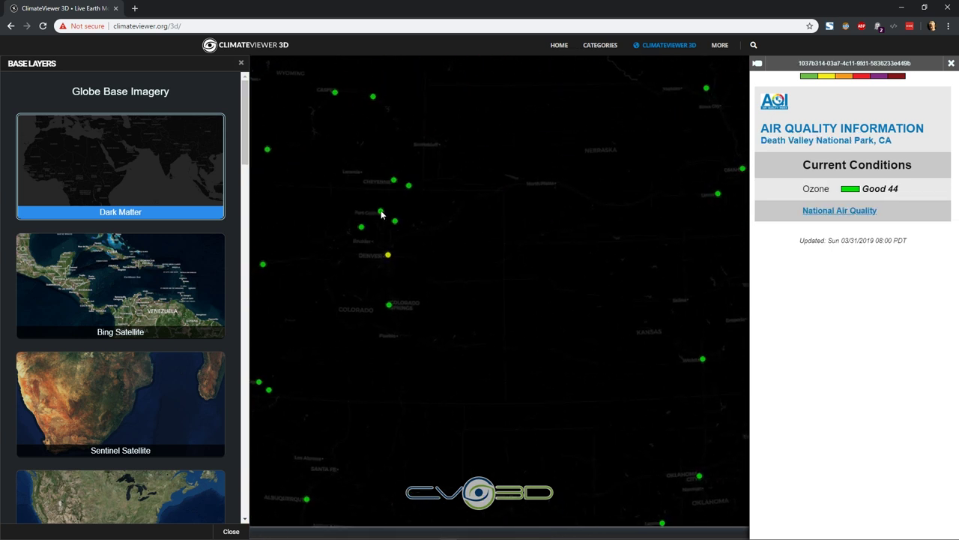
{"action": "left_click", "coordinate": [381, 213]}
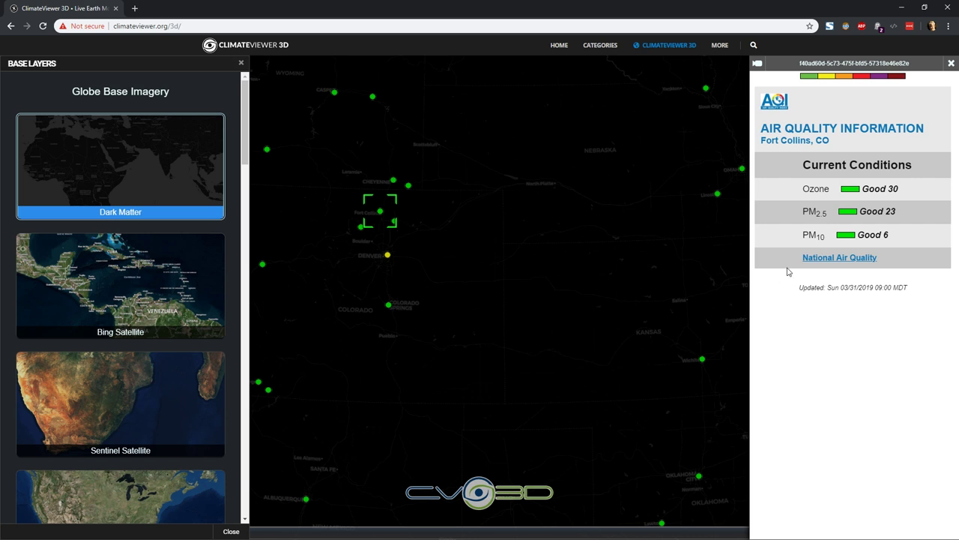
- Close the base layers and load the ClimateViewer Reports (2011-2017) map from the ClimateViewer Reports group
{"action": "left_click", "coordinate": [241, 64]}
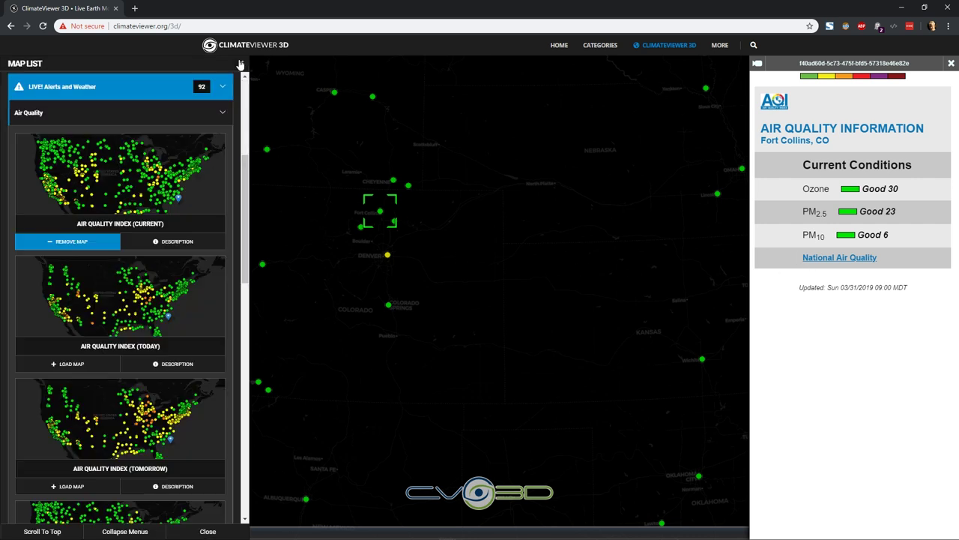
{"action": "scroll", "coordinate": [169, 202], "scroll_direction": "down", "scroll_amount": 3}
{"action": "scroll", "coordinate": [169, 210], "scroll_direction": "down", "scroll_amount": 2}
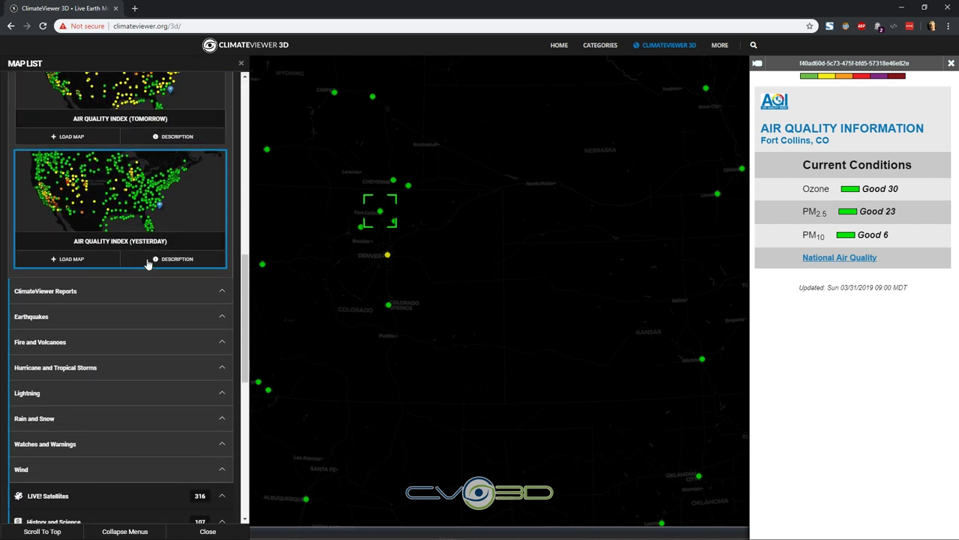
{"action": "left_click", "coordinate": [75, 292]}
{"action": "scroll", "coordinate": [128, 326], "scroll_direction": "down", "scroll_amount": 1}
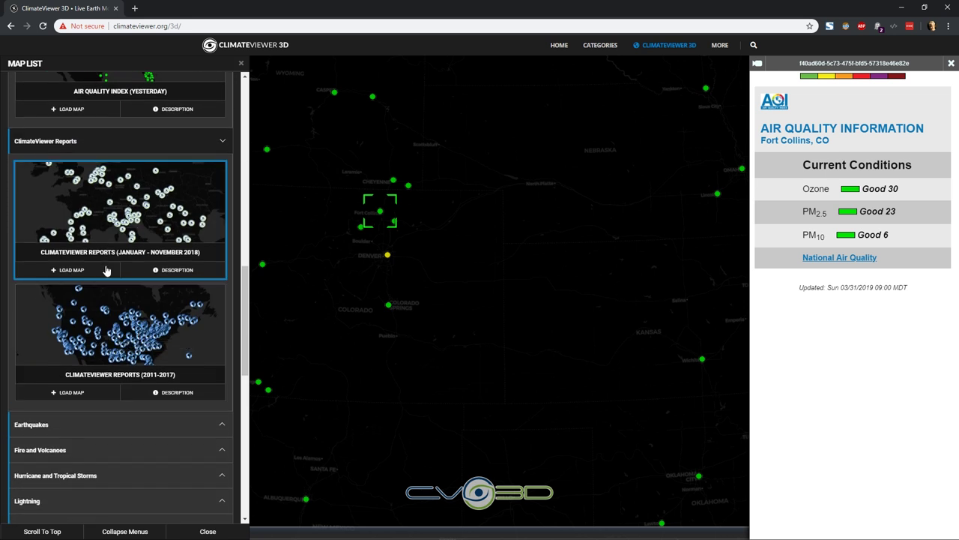
{"action": "left_click", "coordinate": [113, 339]}
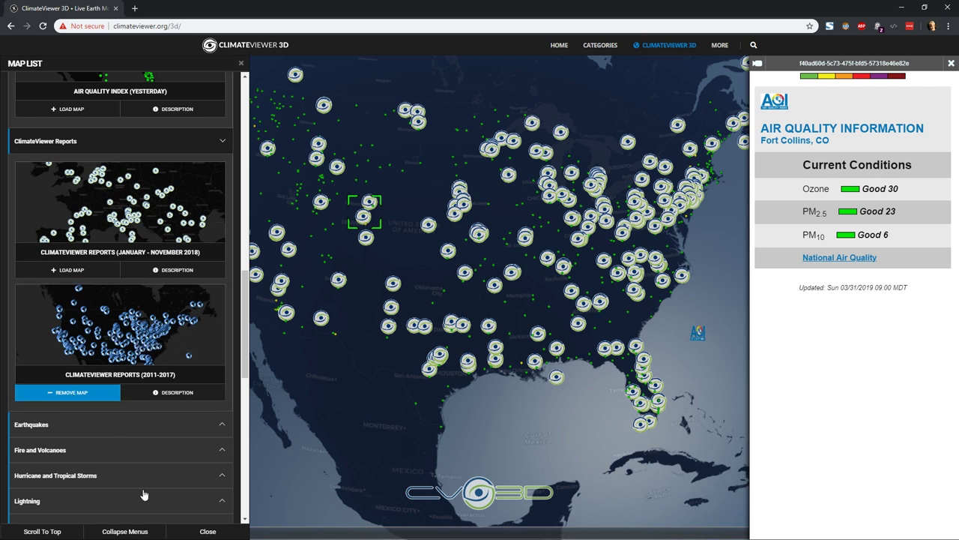
- Collapse the map list's menus to bring up the Active Maps list, and enlarge the page zoom to 110%
{"action": "left_click", "coordinate": [132, 533]}
{"action": "scroll", "coordinate": [144, 428], "scroll_direction": "up", "scroll_amount": 3}
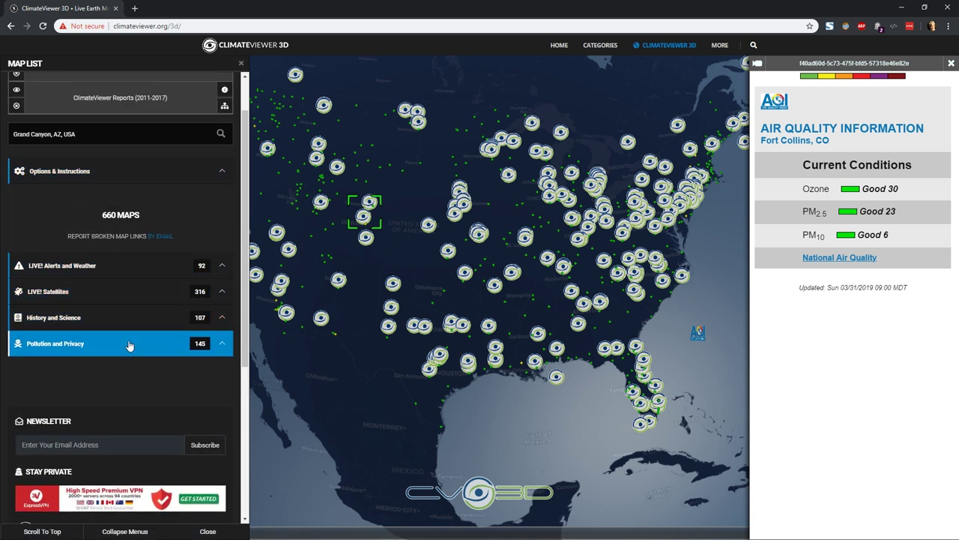
{"action": "scroll", "coordinate": [128, 341], "scroll_direction": "up", "scroll_amount": 1}
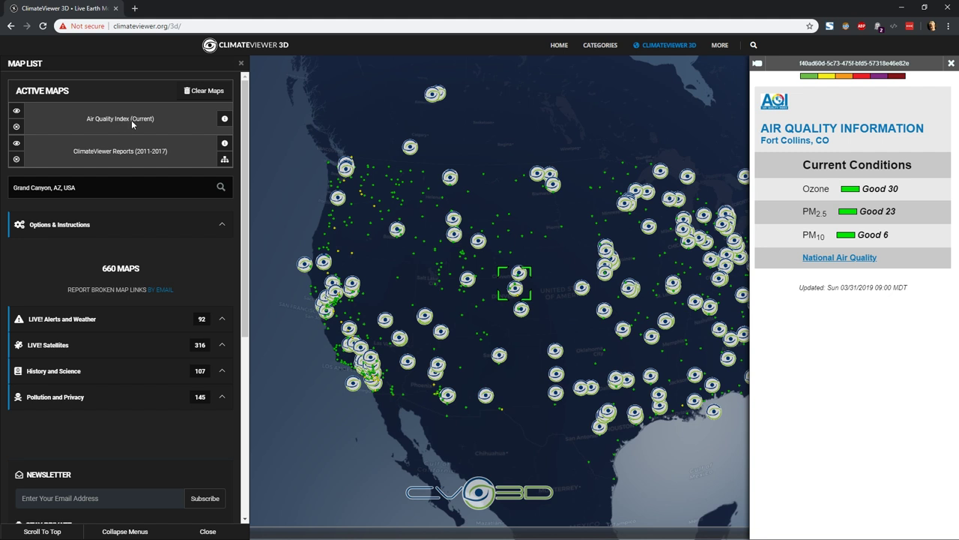
{"action": "key", "text": "ctrl+plus"}
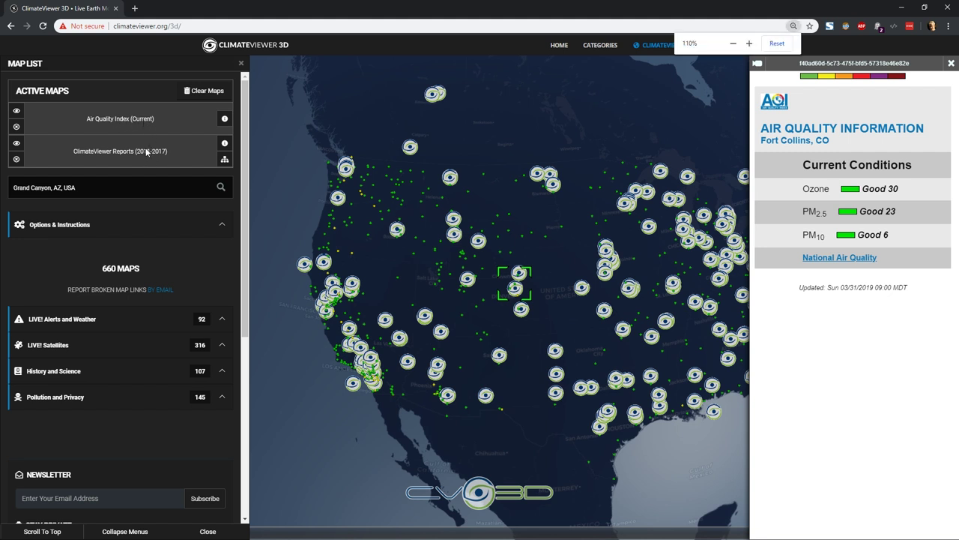
- Enlarge the page zoom to 150% and close the Fort Collins air quality details
{"action": "key", "text": "ctrl+plus"}
{"action": "key", "text": "ctrl+plus"}
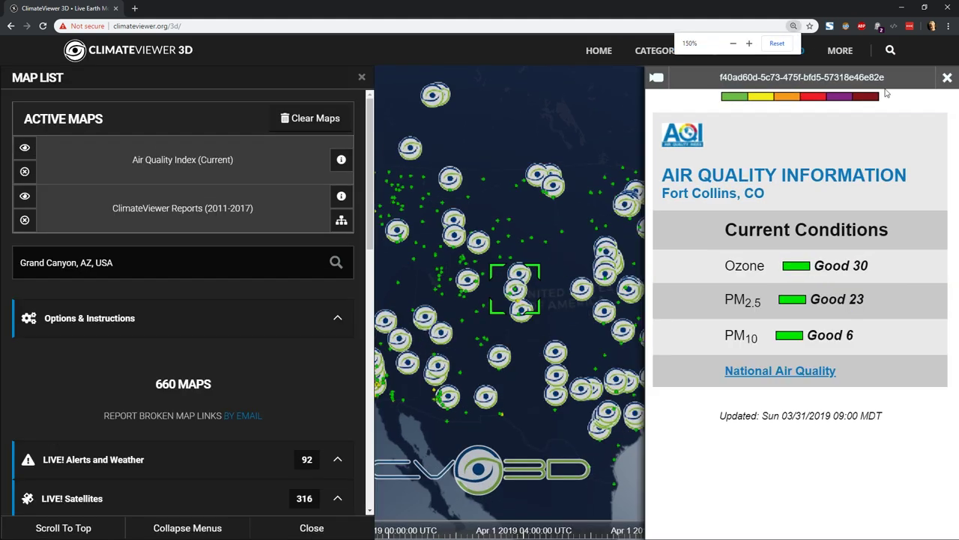
{"action": "left_click", "coordinate": [947, 78]}
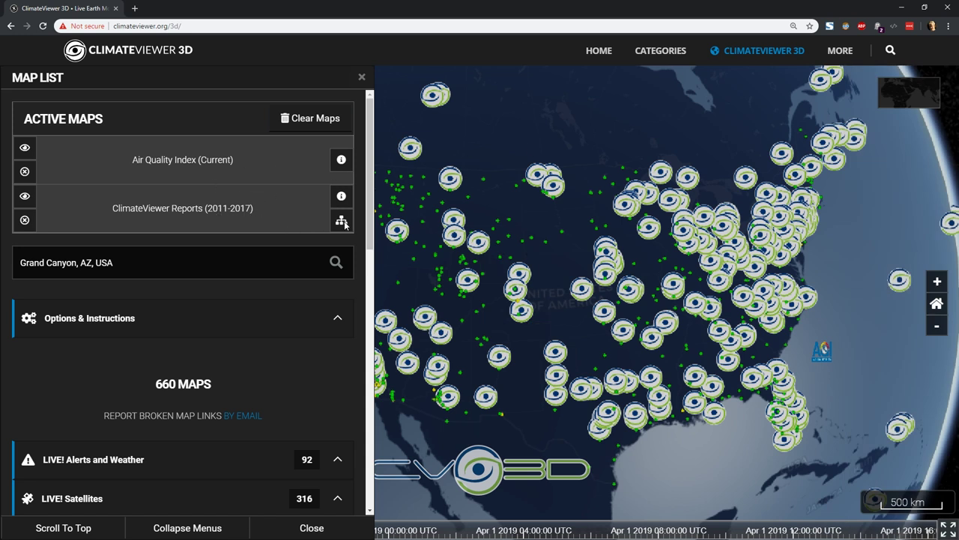
- Hide both active maps, remove Air Quality Index (Current) from the list, and show ClimateViewer Reports (2011-2017) again
{"action": "left_click", "coordinate": [25, 198]}
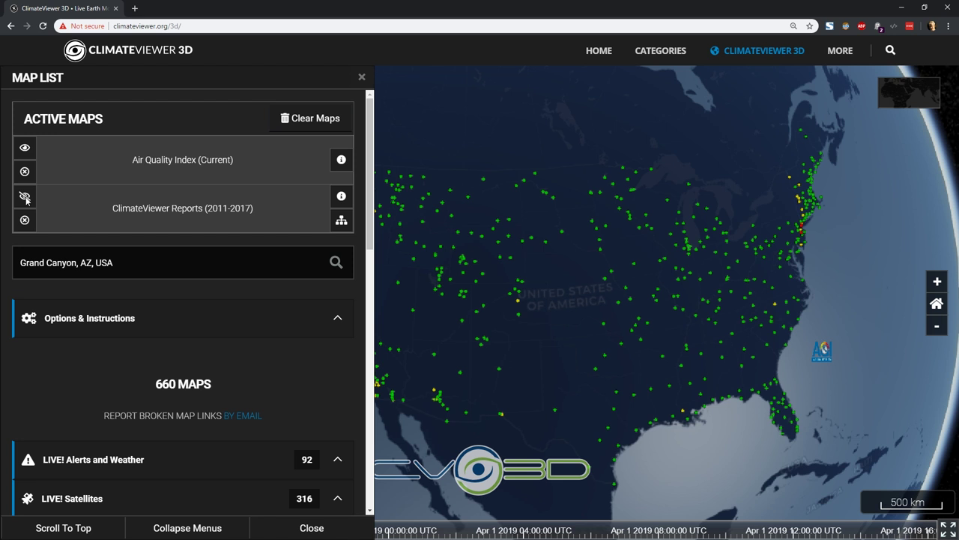
{"action": "left_click", "coordinate": [26, 149]}
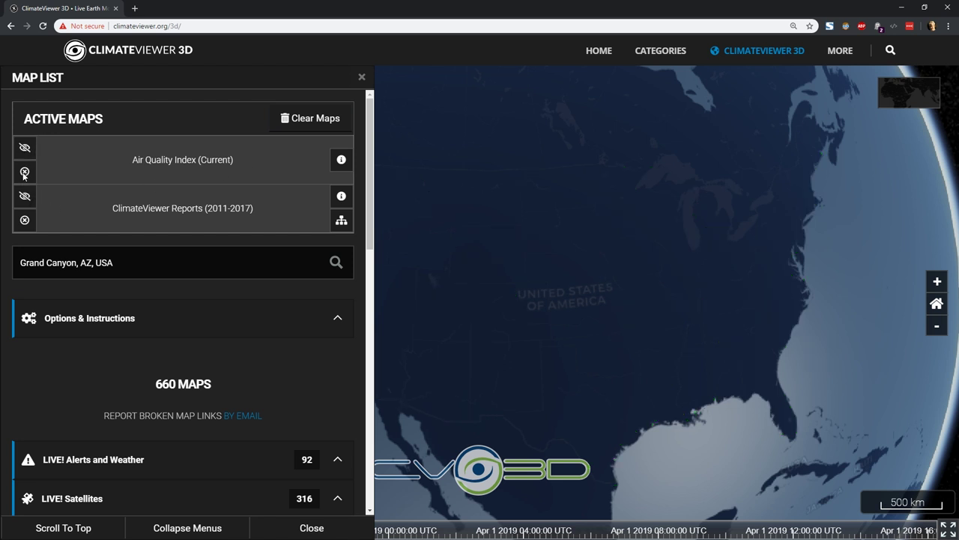
{"action": "left_click", "coordinate": [25, 172]}
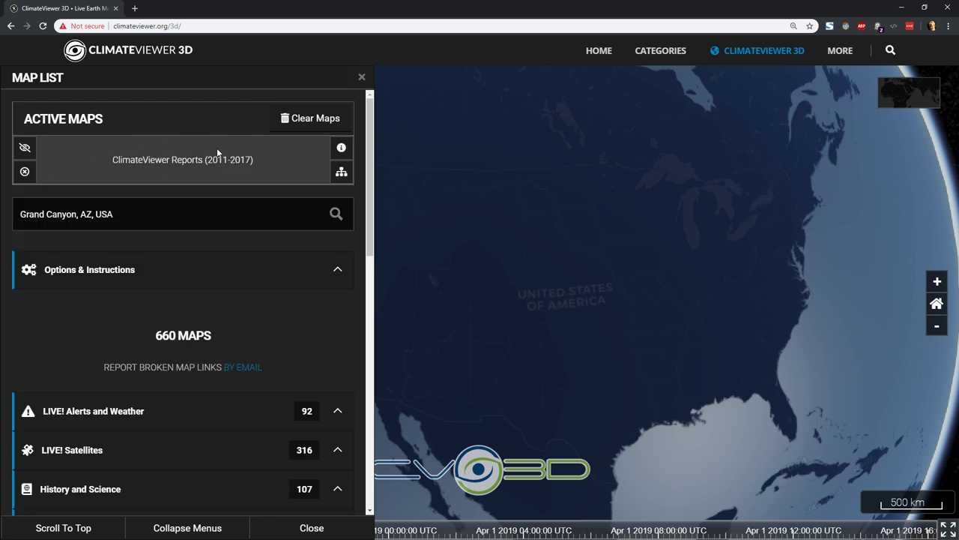
{"action": "left_click", "coordinate": [25, 148]}
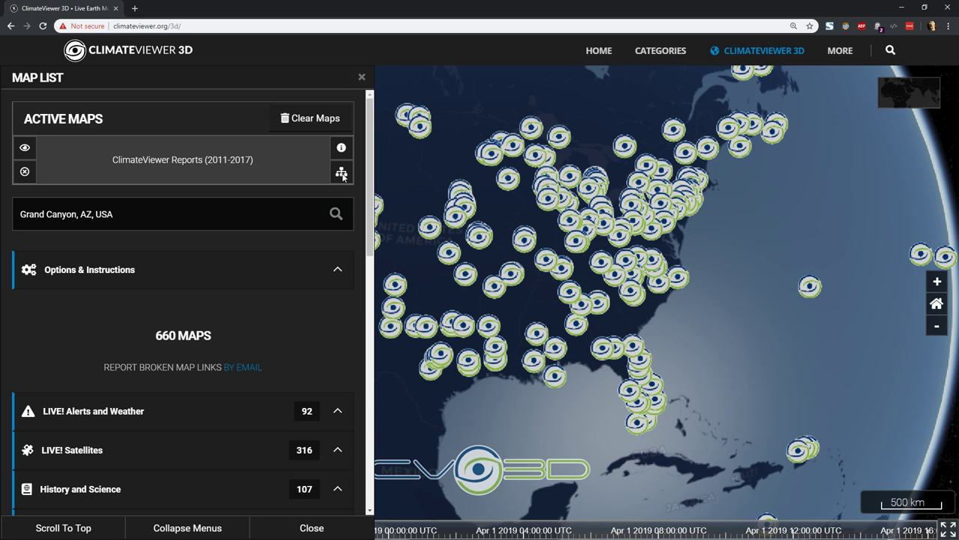
- Expand the marker list of ClimateViewer Reports (2011-2017) and fly to the "Rare Albino Dolphin in Monterey Bay, CA" entry
{"action": "left_click", "coordinate": [342, 173]}
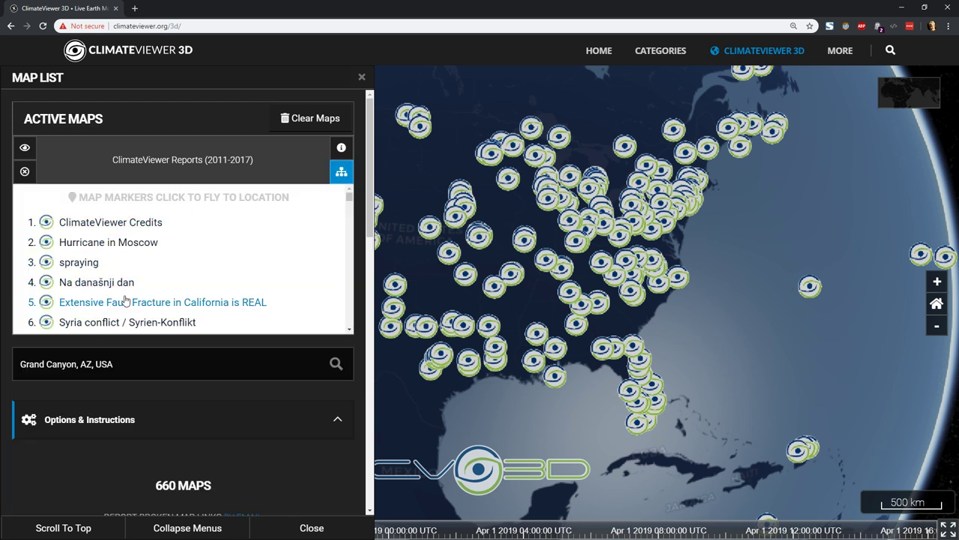
{"action": "scroll", "coordinate": [126, 296], "scroll_direction": "down", "scroll_amount": 3}
{"action": "scroll", "coordinate": [126, 291], "scroll_direction": "down", "scroll_amount": 1}
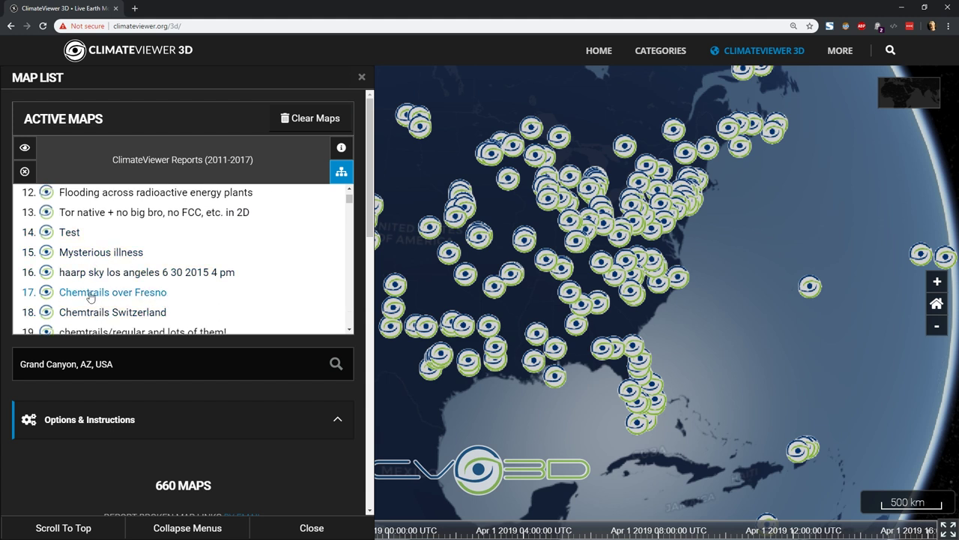
{"action": "scroll", "coordinate": [143, 299], "scroll_direction": "down", "scroll_amount": 2}
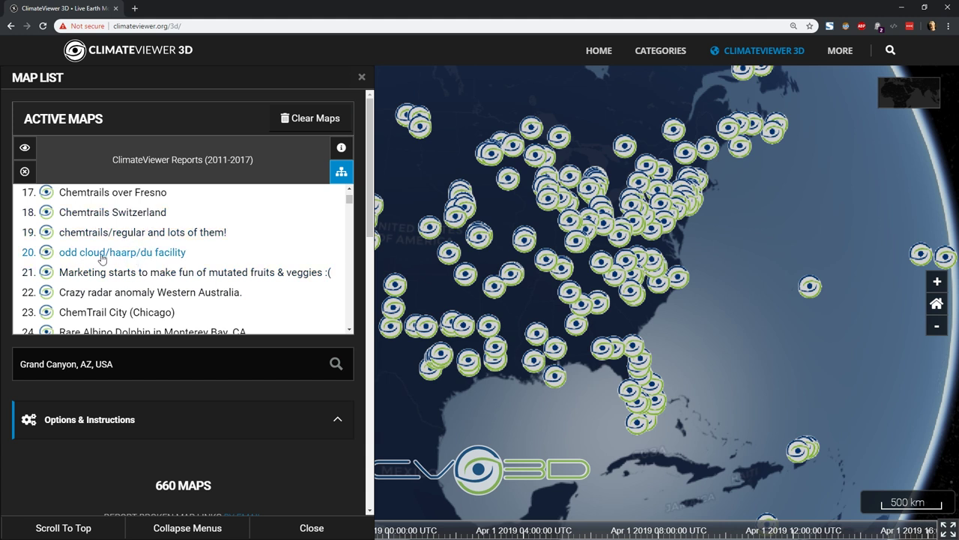
{"action": "scroll", "coordinate": [152, 279], "scroll_direction": "down", "scroll_amount": 1}
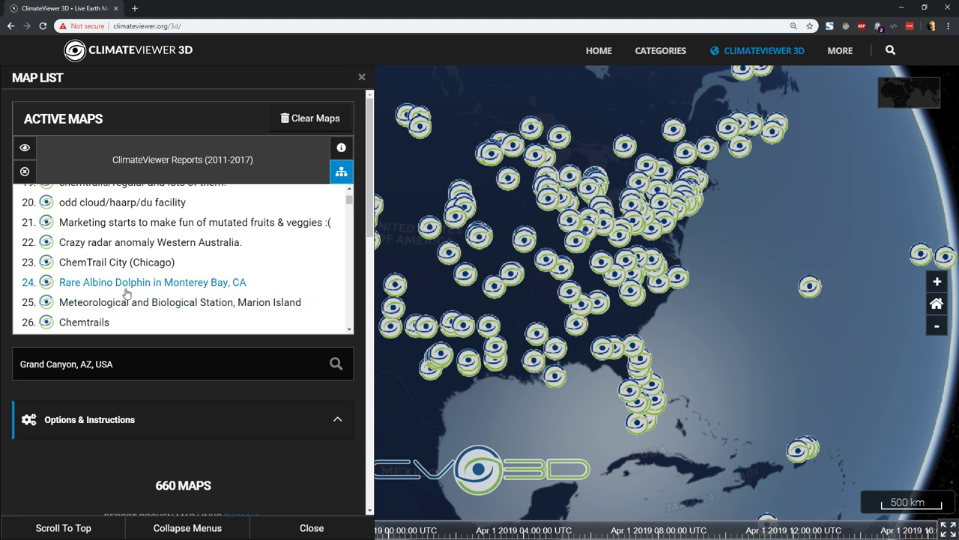
{"action": "left_click", "coordinate": [105, 282]}
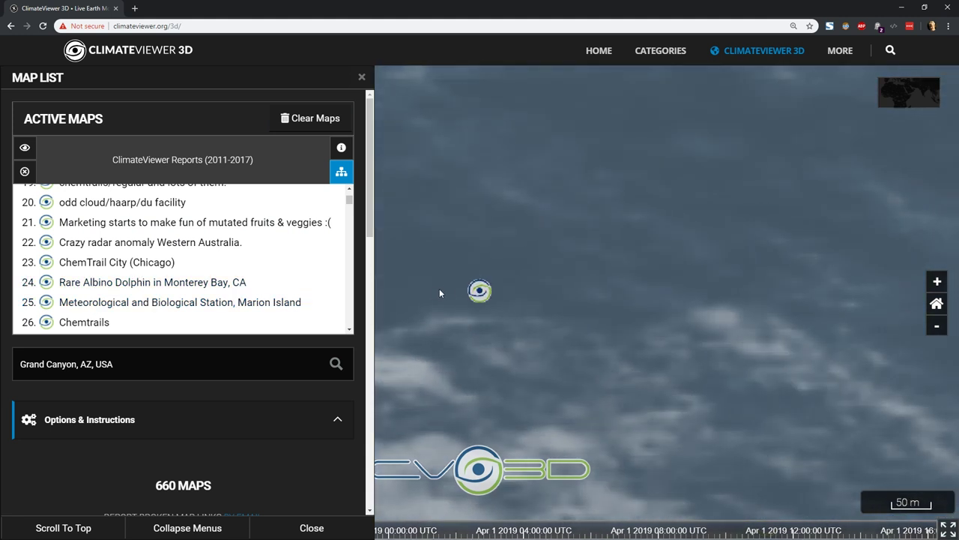
- View the details and full web report of the marker on the globe, and close both after browsing more list entries
{"action": "left_click", "coordinate": [481, 290]}
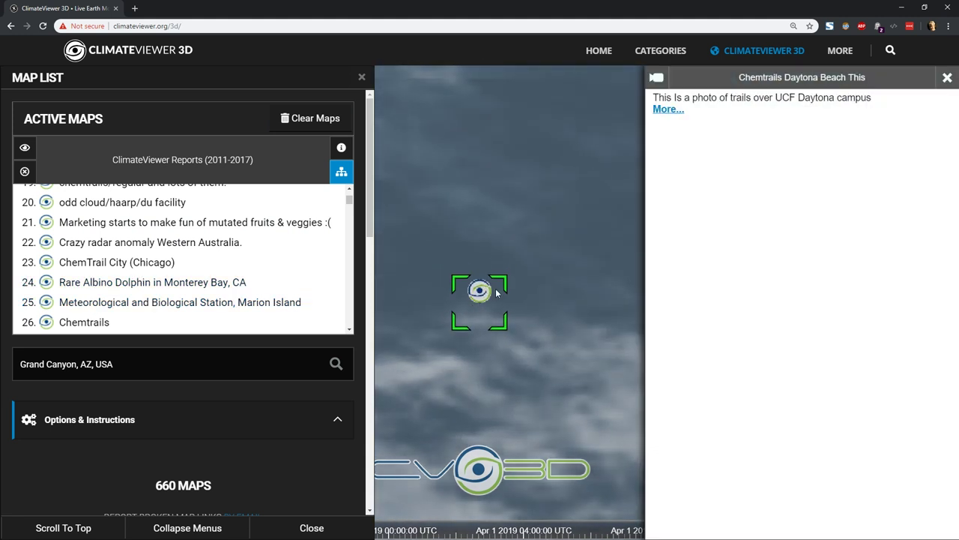
{"action": "left_click", "coordinate": [667, 110]}
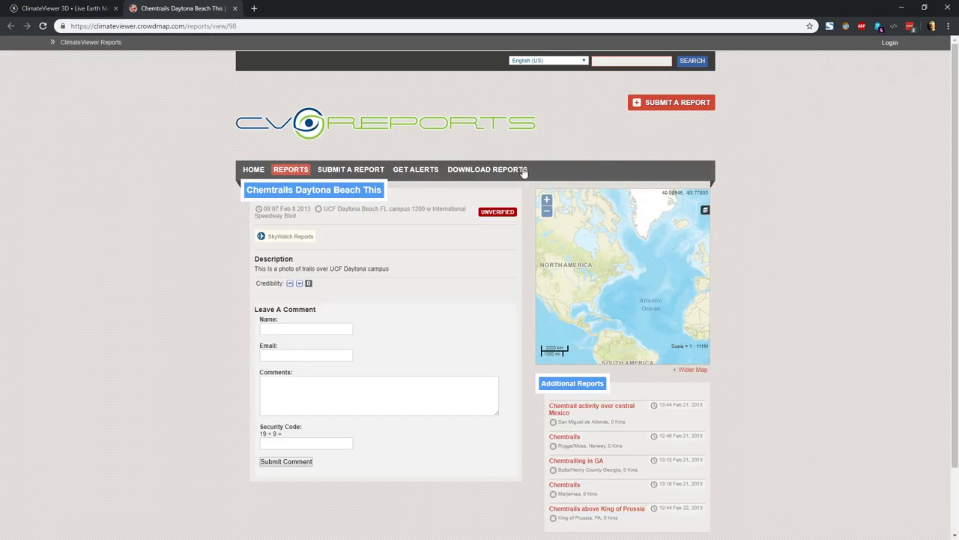
{"action": "left_click", "coordinate": [235, 9]}
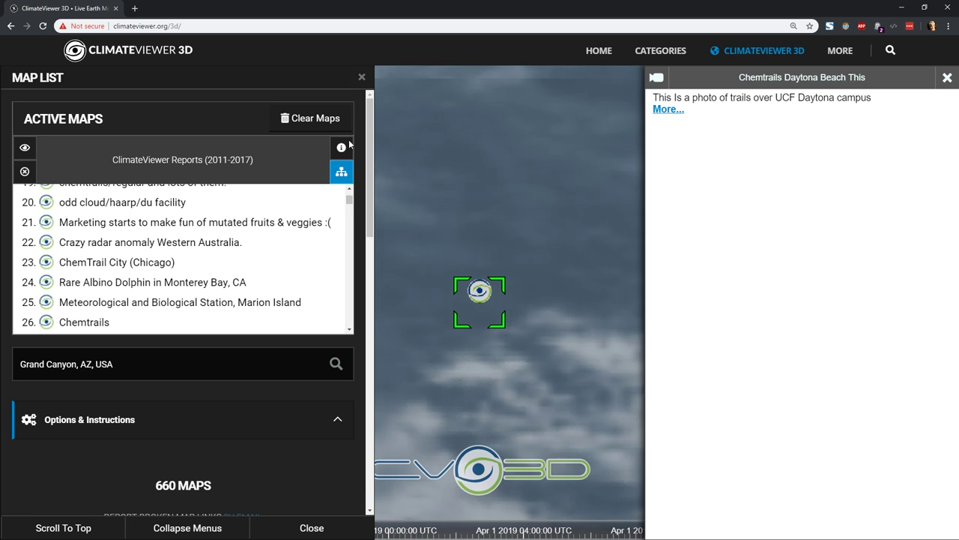
{"action": "scroll", "coordinate": [122, 237], "scroll_direction": "down", "scroll_amount": 6}
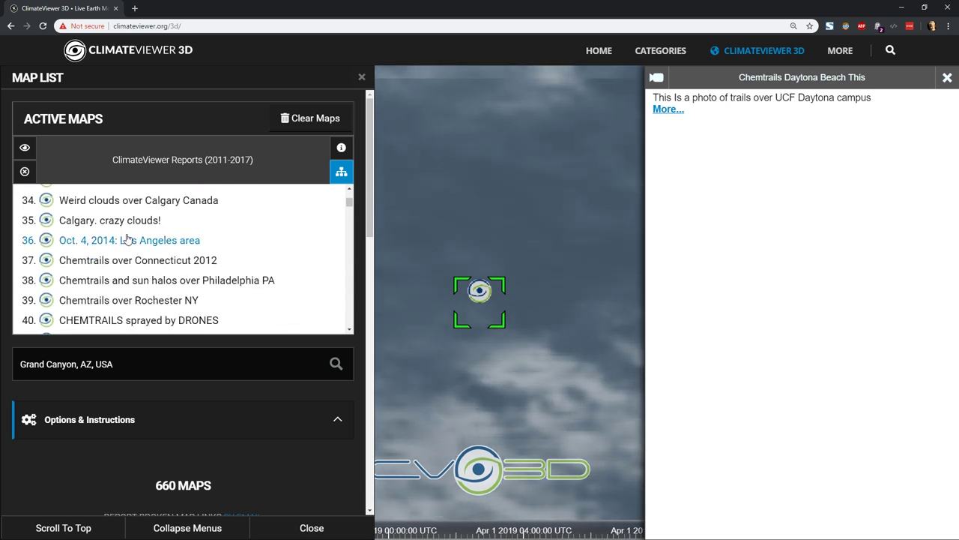
{"action": "left_click", "coordinate": [948, 77]}
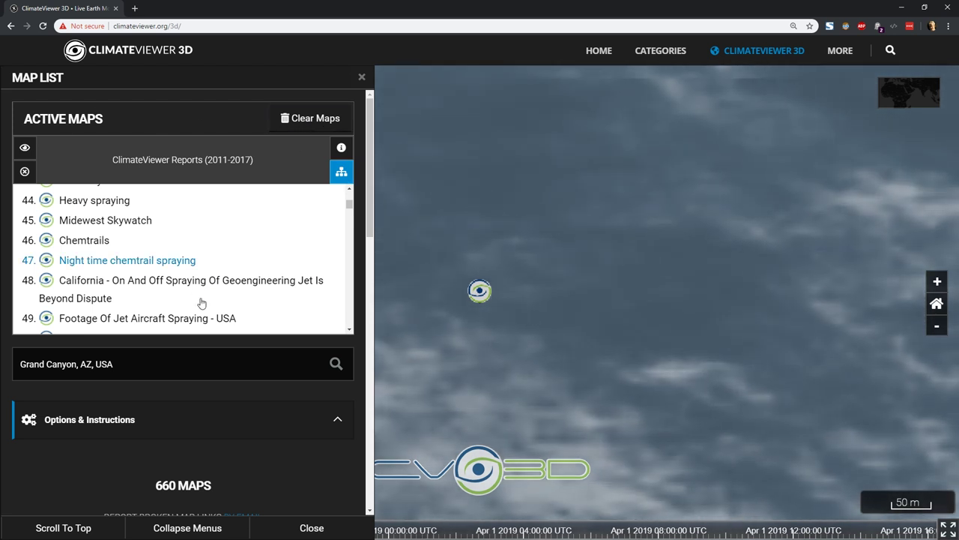
- Clear all active maps and load NOAA Ocean Buoys from the Earthquakes group under LIVE! Alerts and Weather
{"action": "left_click", "coordinate": [321, 129]}
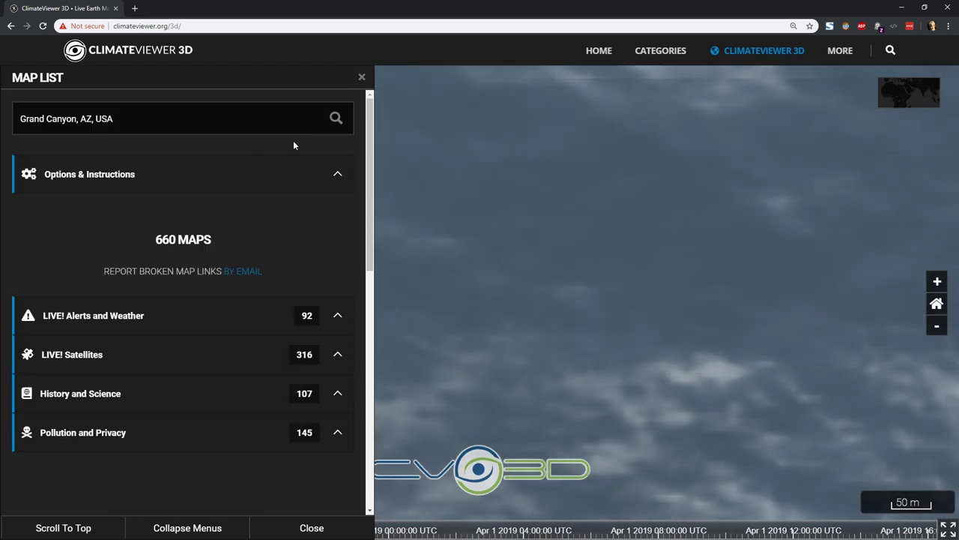
{"action": "scroll", "coordinate": [133, 246], "scroll_direction": "down", "scroll_amount": 1}
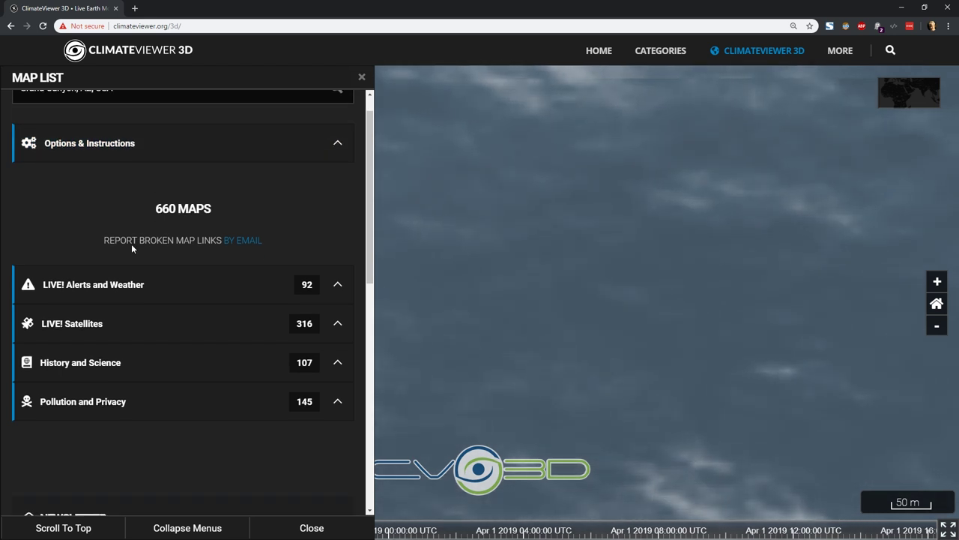
{"action": "scroll", "coordinate": [133, 248], "scroll_direction": "down", "scroll_amount": 1}
{"action": "left_click", "coordinate": [114, 219]}
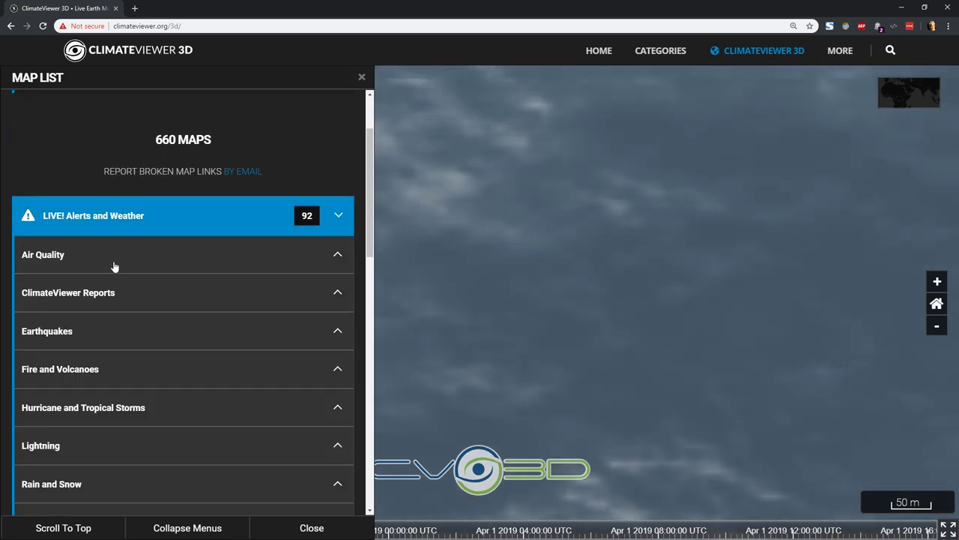
{"action": "left_click", "coordinate": [97, 334]}
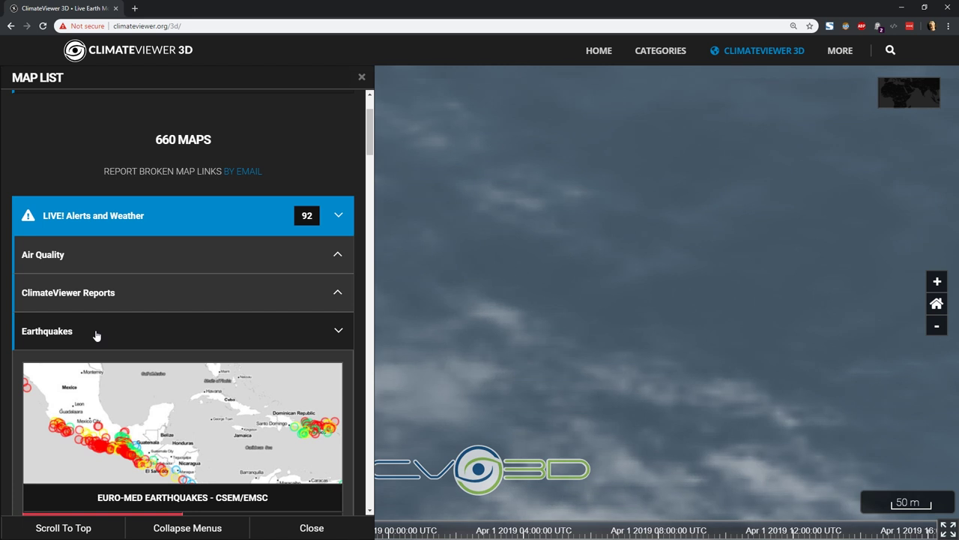
{"action": "scroll", "coordinate": [113, 332], "scroll_direction": "down", "scroll_amount": 4}
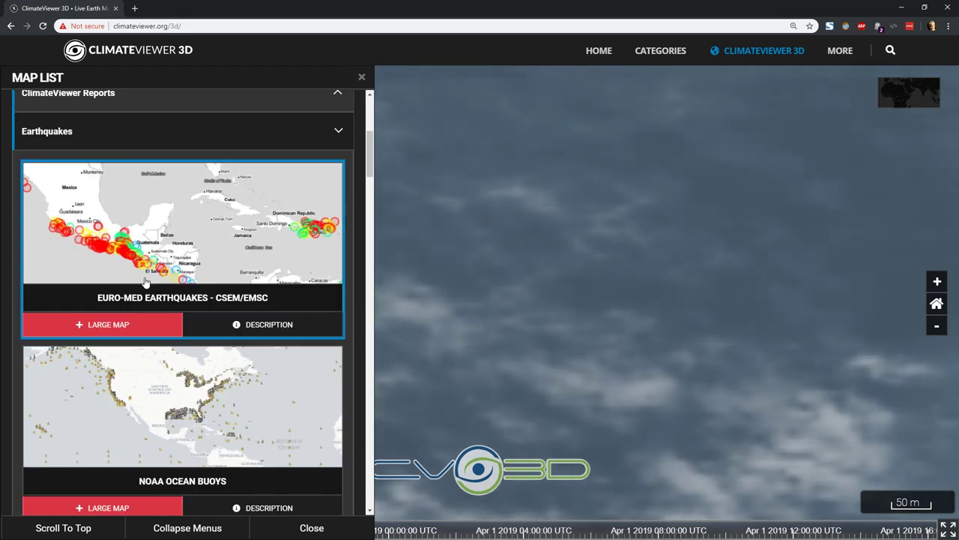
{"action": "scroll", "coordinate": [156, 450], "scroll_direction": "down", "scroll_amount": 2}
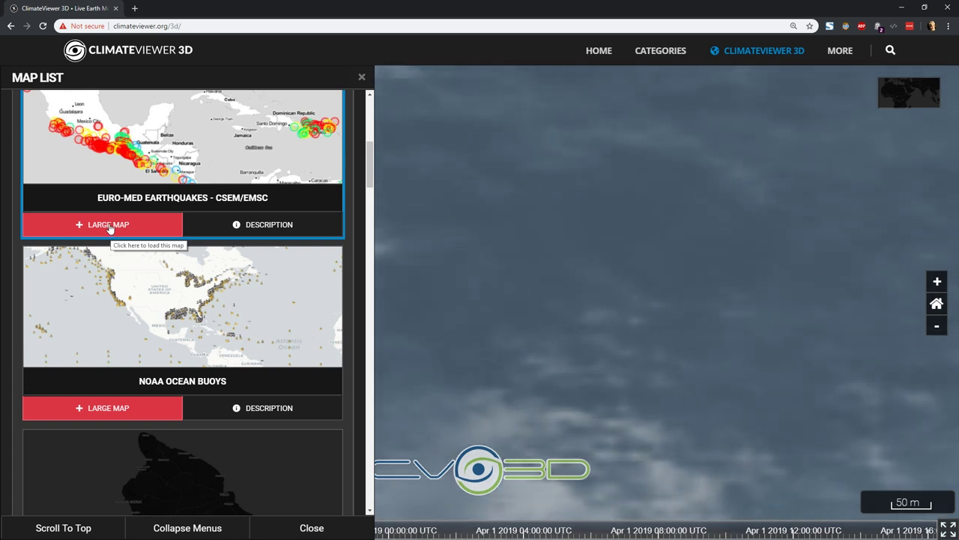
{"action": "left_click", "coordinate": [98, 409]}
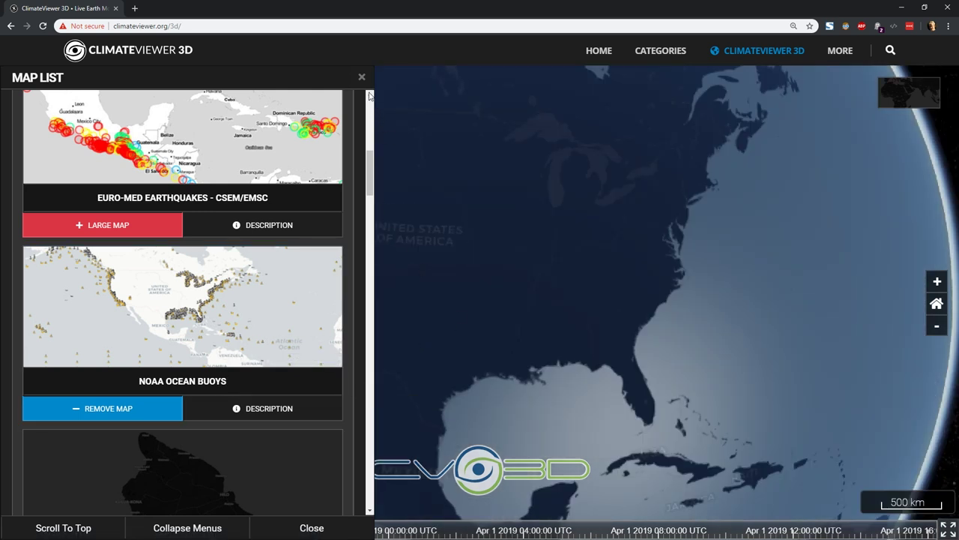
- Close the map list and inspect the readings of Atlantic stations 41047, 41002, 41001, and FRCB6 on the globe
{"action": "left_click", "coordinate": [363, 78]}
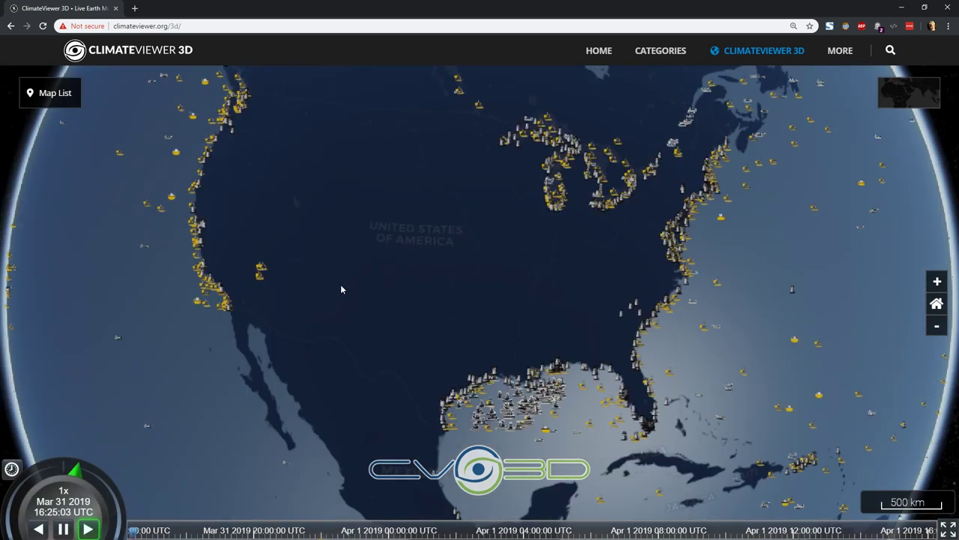
{"action": "left_click_drag", "start_coordinate": [317, 308], "coordinate": [593, 268]}
{"action": "scroll", "coordinate": [501, 351], "scroll_direction": "down", "scroll_amount": 5}
{"action": "scroll", "coordinate": [515, 311], "scroll_direction": "up", "scroll_amount": 5}
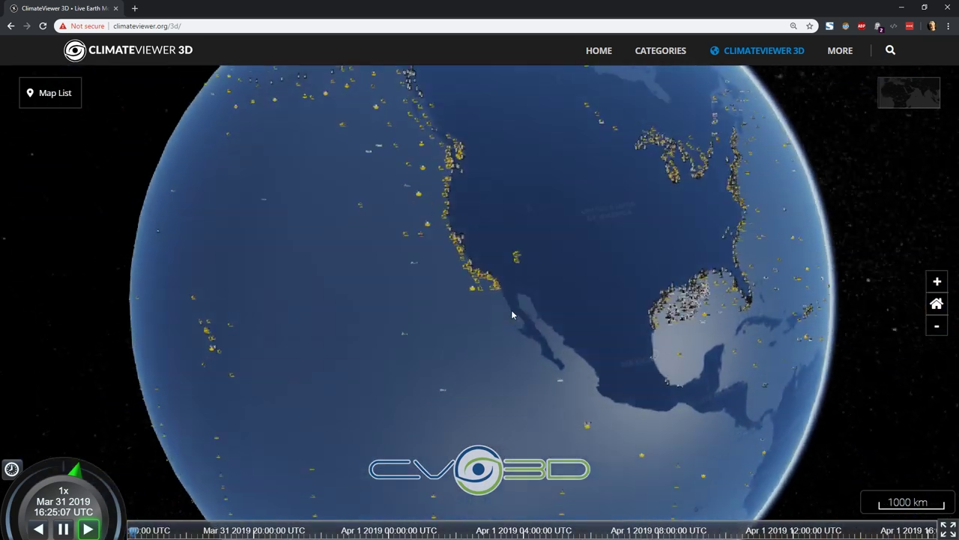
{"action": "left_click_drag", "start_coordinate": [458, 272], "coordinate": [424, 306]}
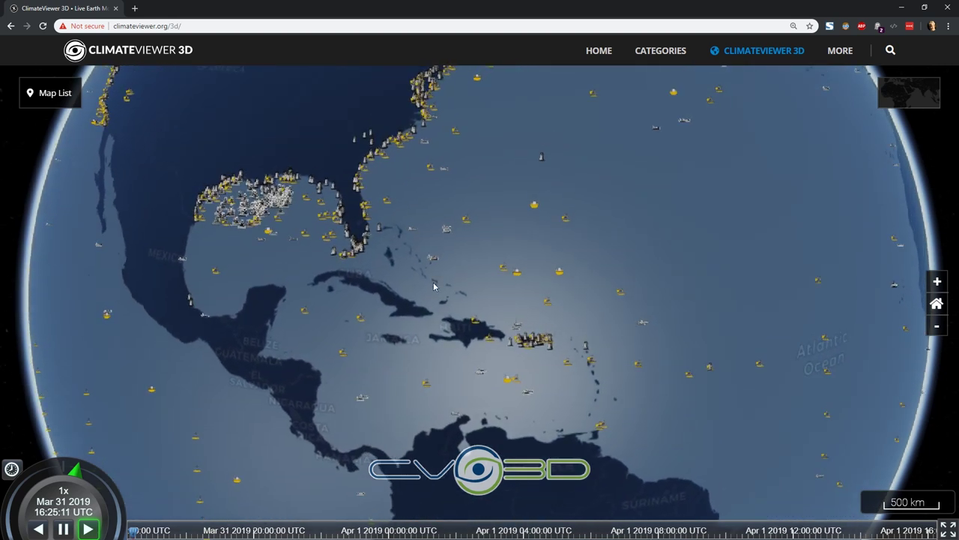
{"action": "left_click", "coordinate": [466, 218]}
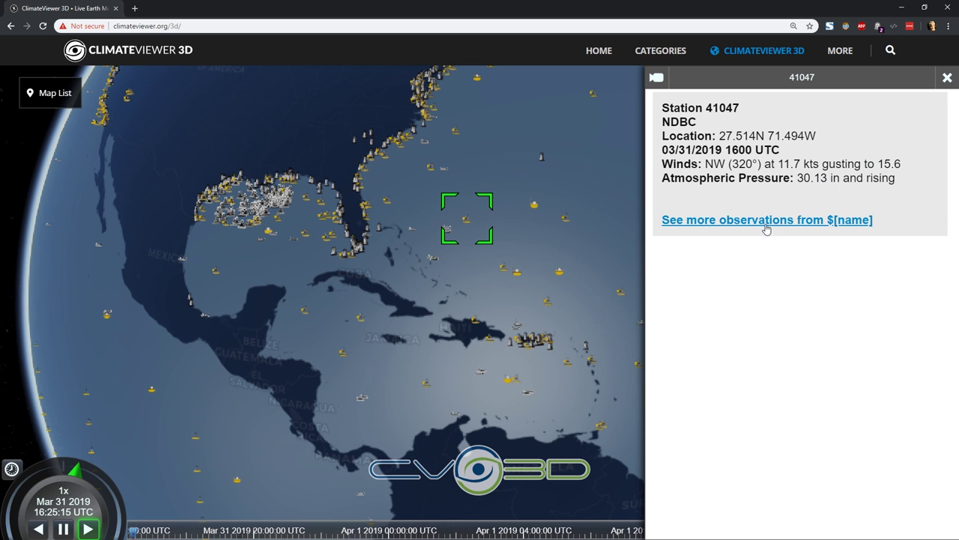
{"action": "left_click", "coordinate": [430, 169]}
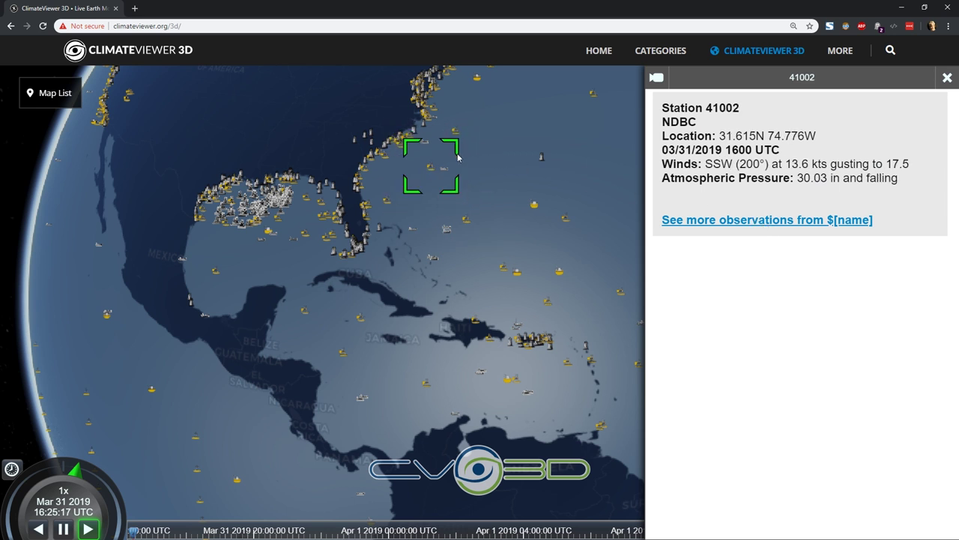
{"action": "left_click", "coordinate": [455, 134]}
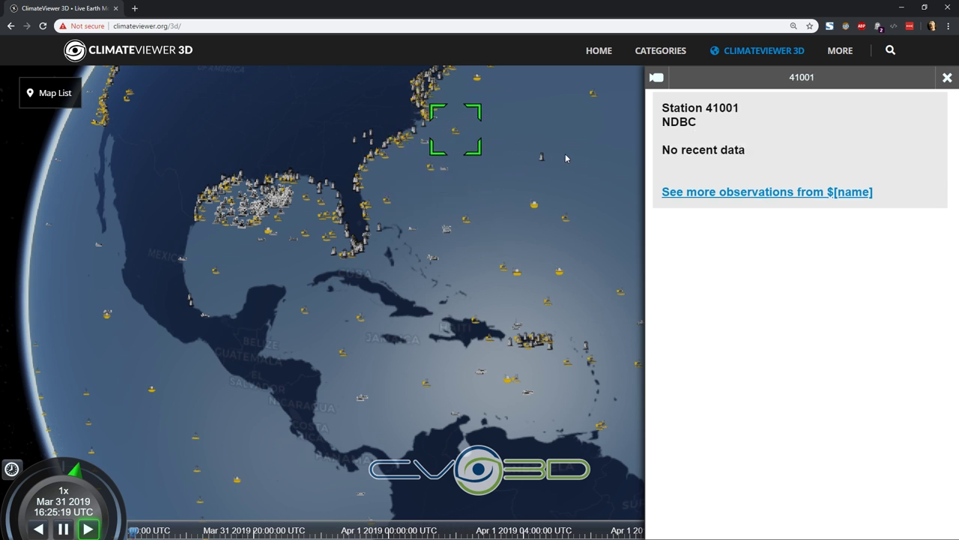
{"action": "left_click", "coordinate": [542, 160]}
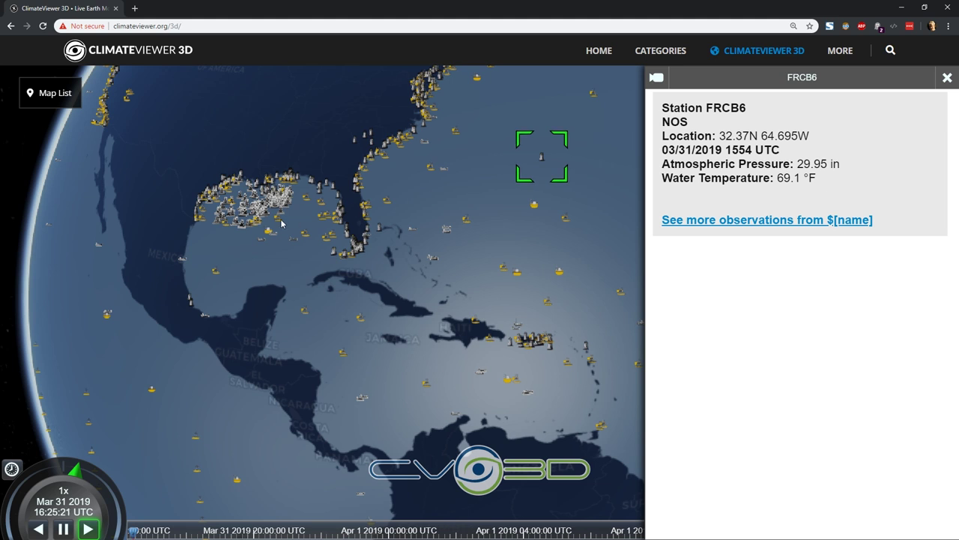
- Inspect buoy station 46036 off the Pacific coast, close its details, and reopen the map list
{"action": "left_click_drag", "start_coordinate": [225, 214], "coordinate": [417, 349]}
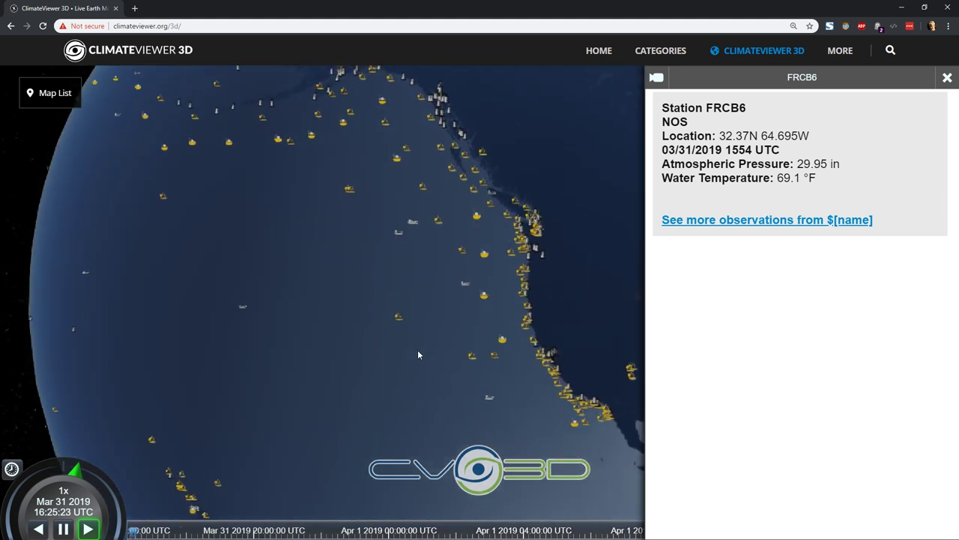
{"action": "left_click", "coordinate": [440, 226]}
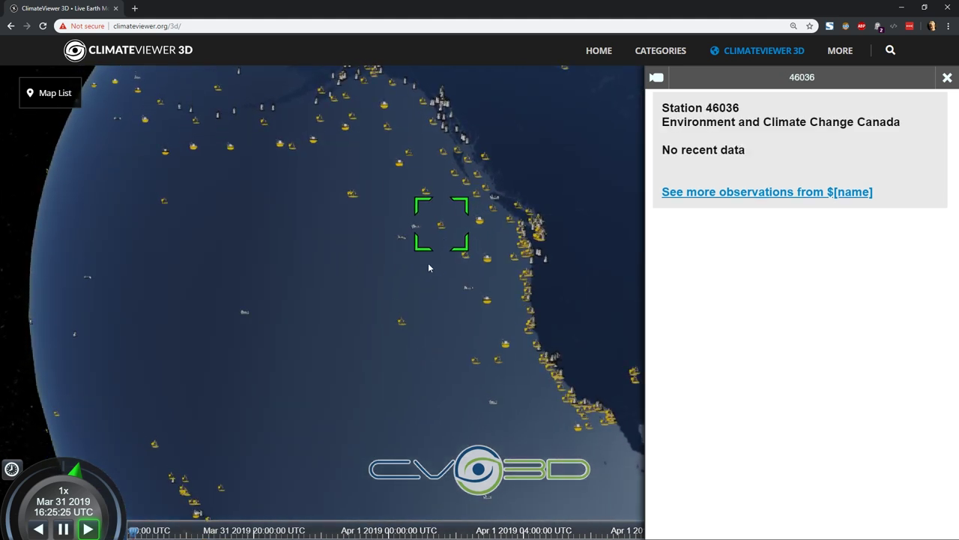
{"action": "left_click_drag", "start_coordinate": [440, 347], "coordinate": [364, 332]}
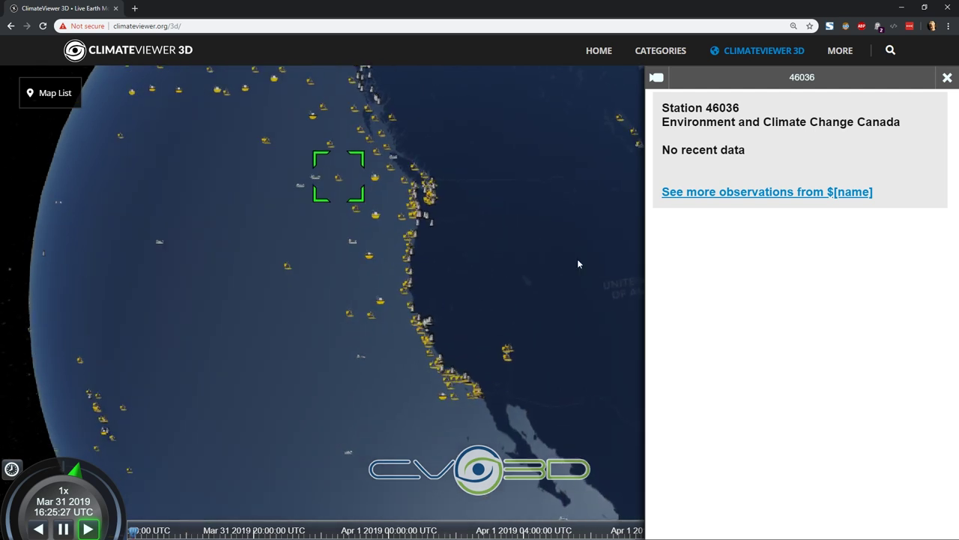
{"action": "left_click", "coordinate": [946, 78]}
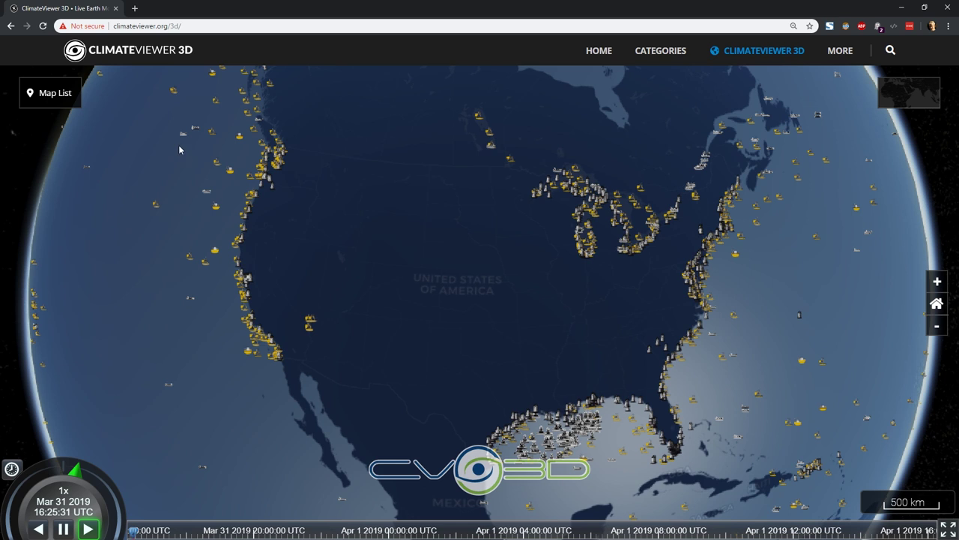
{"action": "left_click", "coordinate": [51, 94]}
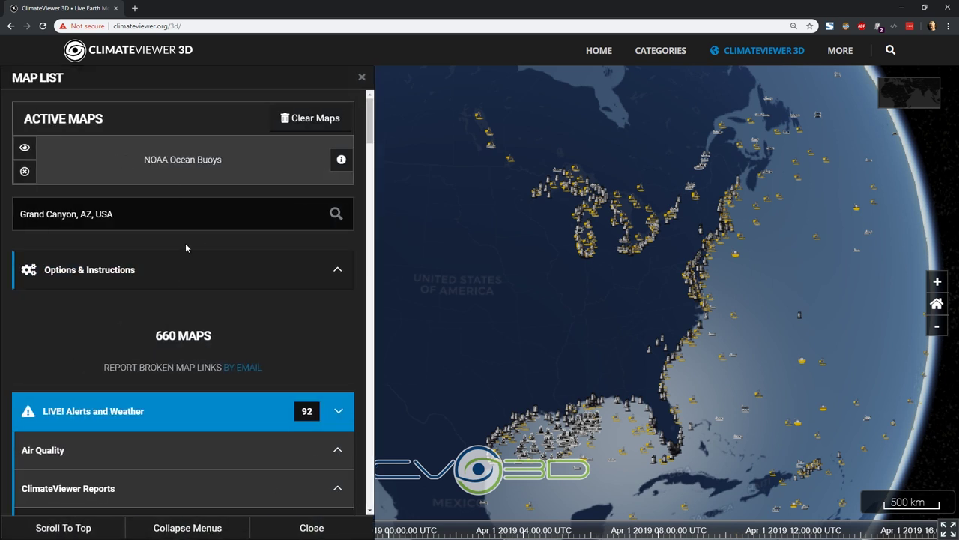
- Turn off the timeline in the options, collapse them, and examine the ocean buoys in the Gulf of Mexico
{"action": "left_click", "coordinate": [152, 272]}
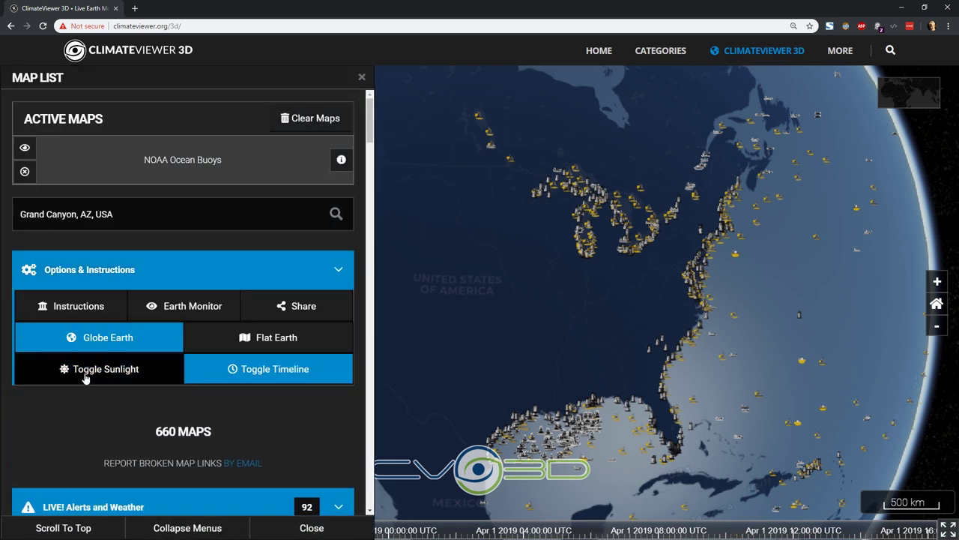
{"action": "left_click", "coordinate": [203, 380]}
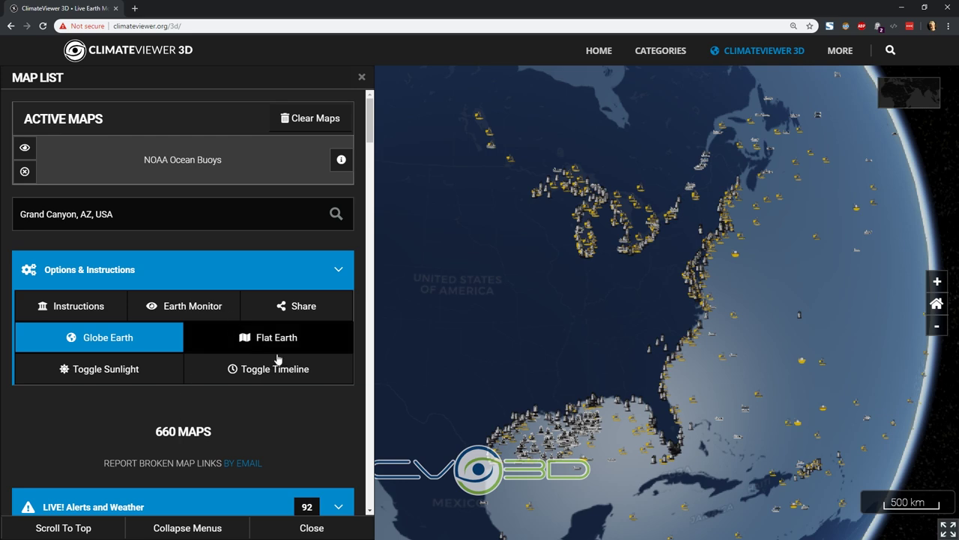
{"action": "left_click", "coordinate": [256, 282]}
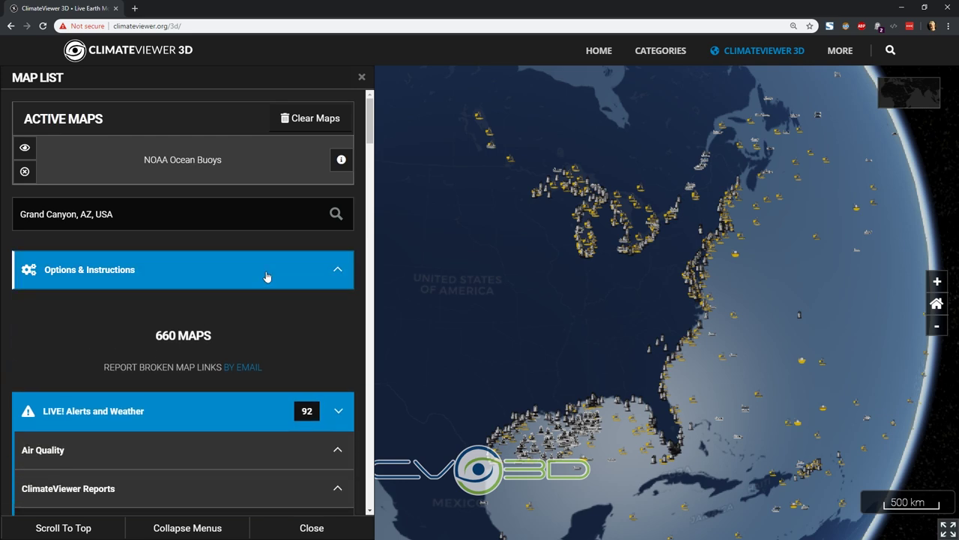
{"action": "scroll", "coordinate": [495, 444], "scroll_direction": "up", "scroll_amount": 5}
{"action": "left_click_drag", "start_coordinate": [494, 444], "coordinate": [573, 284]}
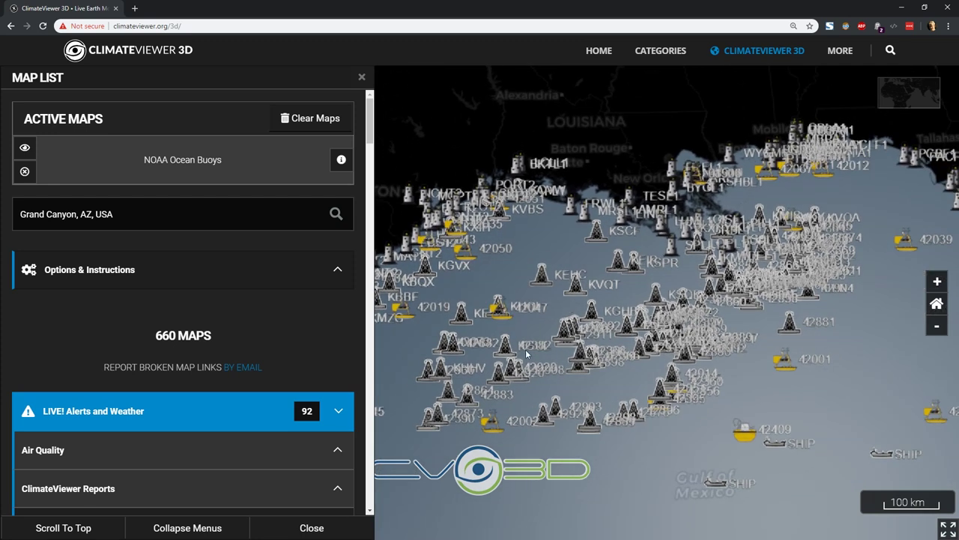
- Load the GHRSST - Sea Surface Temperature (L4 G1SST) map from the NASA Ocean group under LIVE! Satellites
{"action": "scroll", "coordinate": [178, 436], "scroll_direction": "down", "scroll_amount": 5}
{"action": "left_click", "coordinate": [106, 182]}
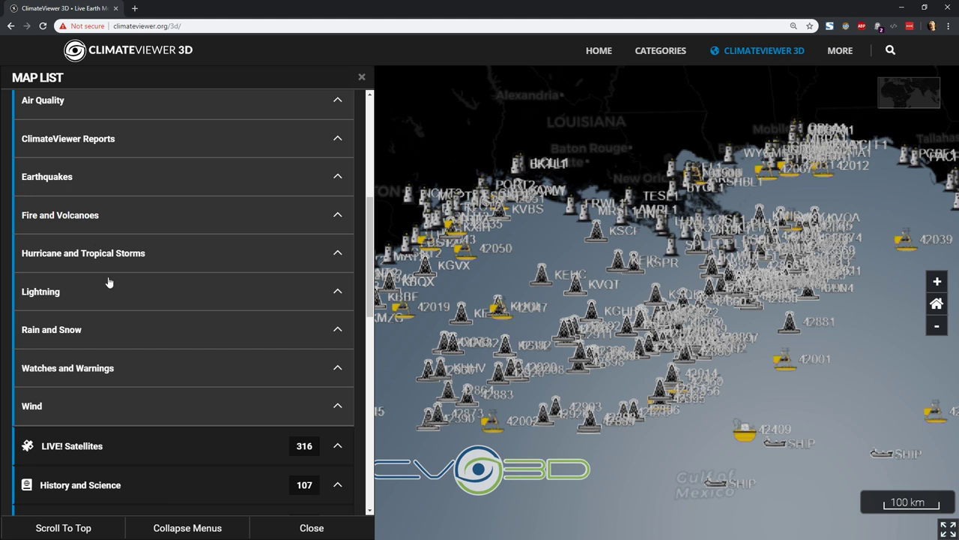
{"action": "left_click", "coordinate": [109, 447]}
{"action": "scroll", "coordinate": [152, 424], "scroll_direction": "down", "scroll_amount": 3}
{"action": "scroll", "coordinate": [150, 408], "scroll_direction": "down", "scroll_amount": 5}
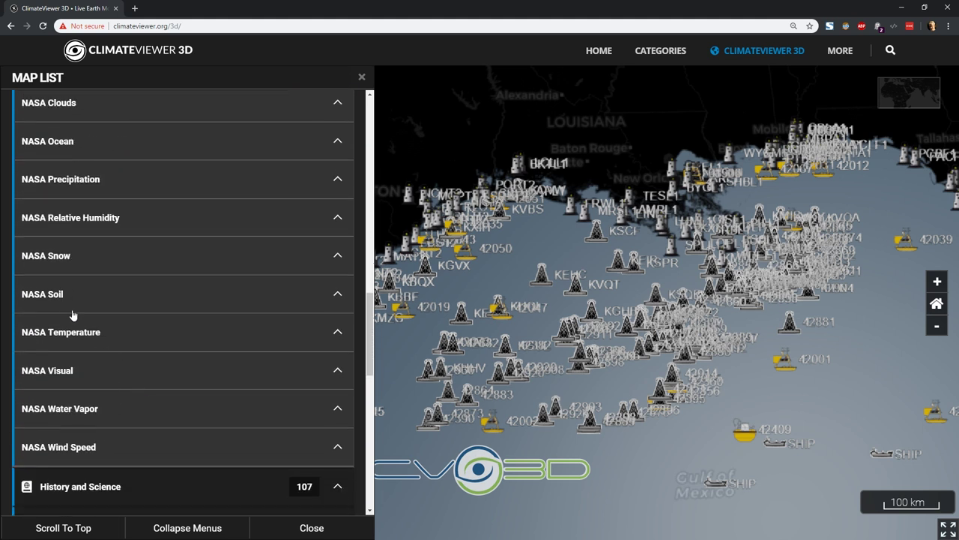
{"action": "left_click", "coordinate": [80, 155]}
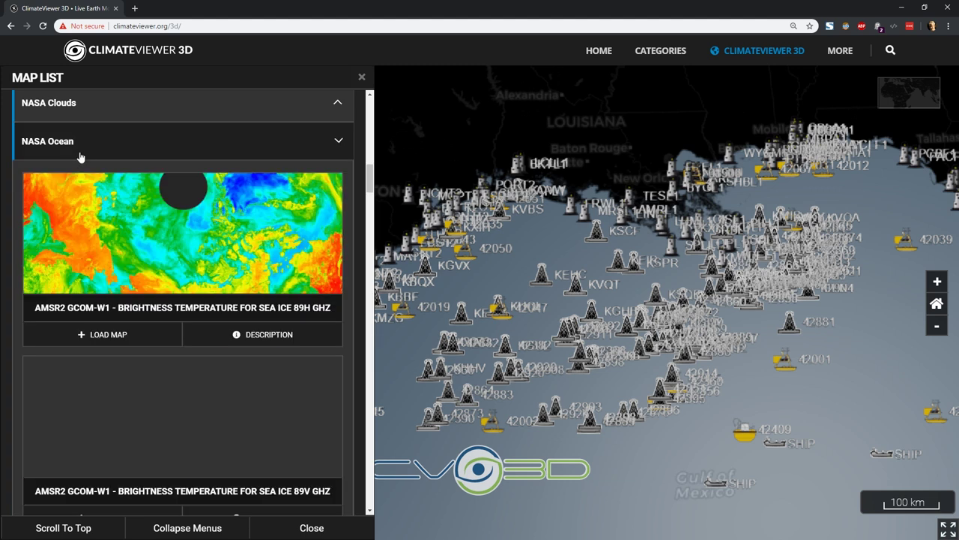
{"action": "scroll", "coordinate": [165, 302], "scroll_direction": "down", "scroll_amount": 6}
{"action": "scroll", "coordinate": [165, 301], "scroll_direction": "down", "scroll_amount": 3}
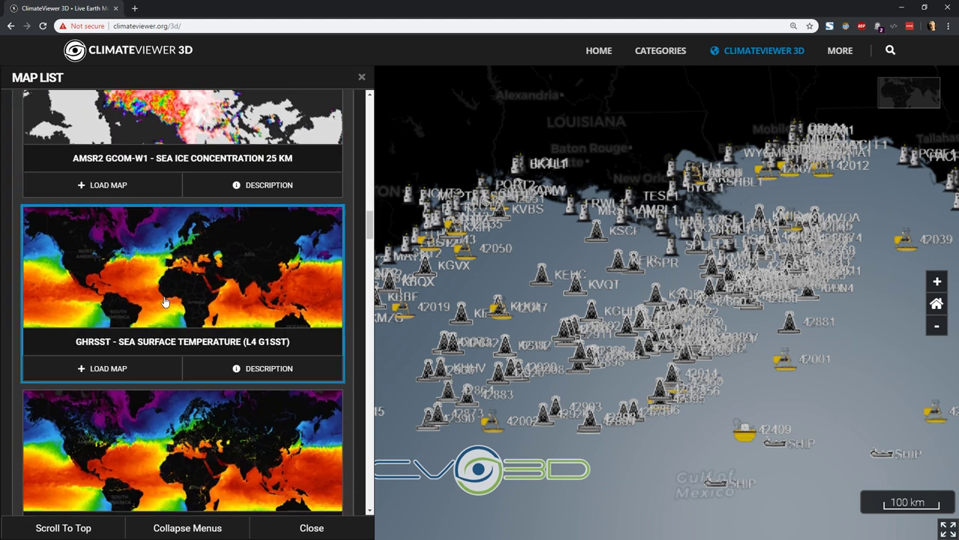
{"action": "left_click", "coordinate": [161, 267]}
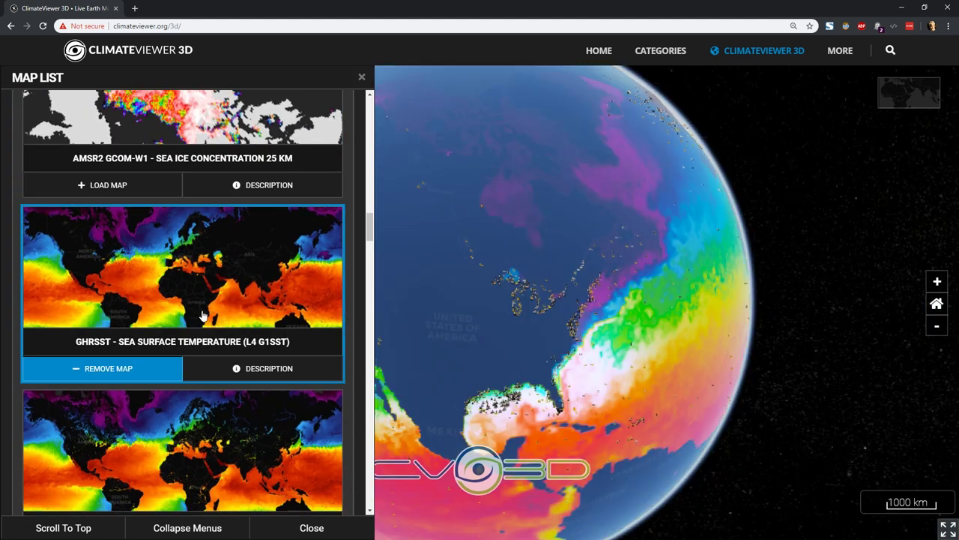
- Examine the sea surface temperature layer around the Gulf of Mexico buoys with the map list closed
{"action": "left_click_drag", "start_coordinate": [424, 290], "coordinate": [392, 158]}
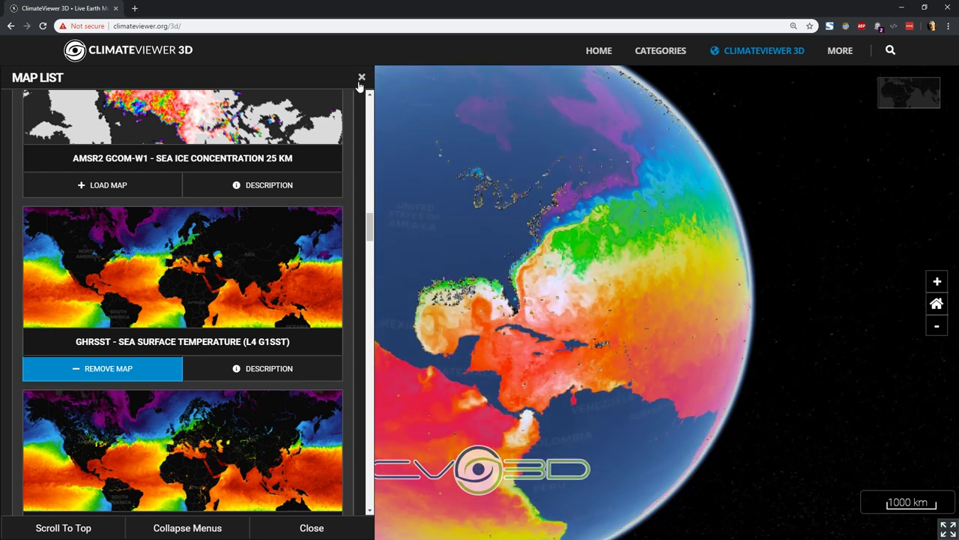
{"action": "left_click", "coordinate": [105, 532]}
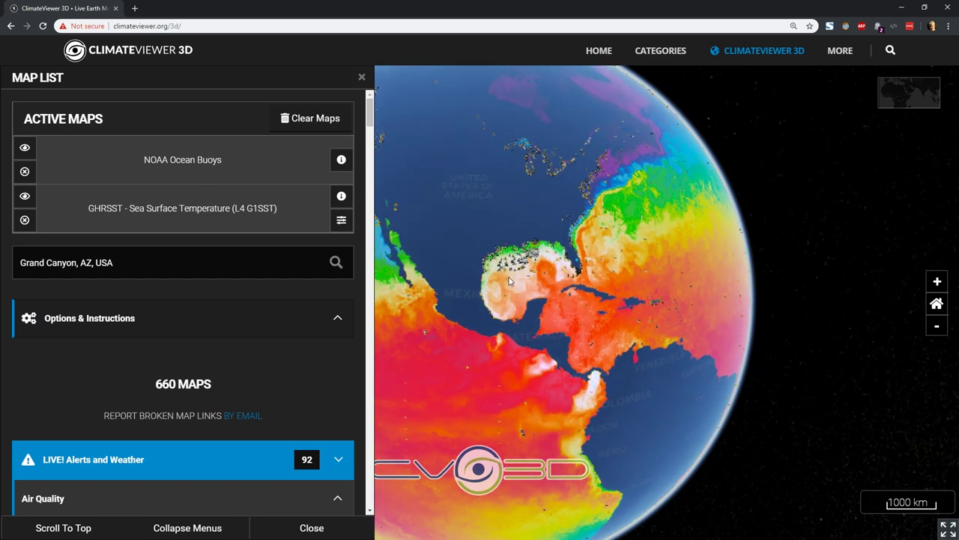
{"action": "scroll", "coordinate": [512, 300], "scroll_direction": "up", "scroll_amount": 5}
{"action": "scroll", "coordinate": [544, 405], "scroll_direction": "up", "scroll_amount": 3}
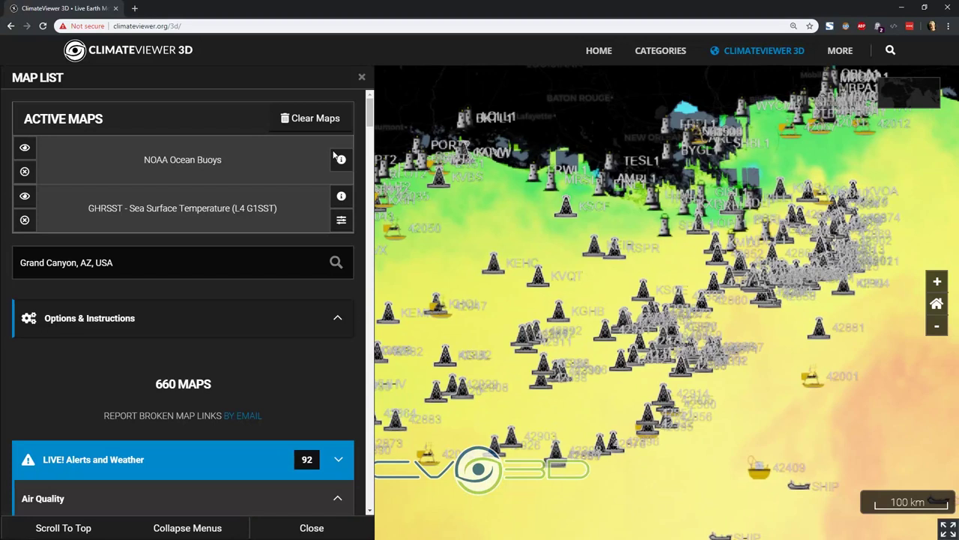
{"action": "left_click", "coordinate": [361, 77]}
{"action": "left_click_drag", "start_coordinate": [373, 285], "coordinate": [395, 280]}
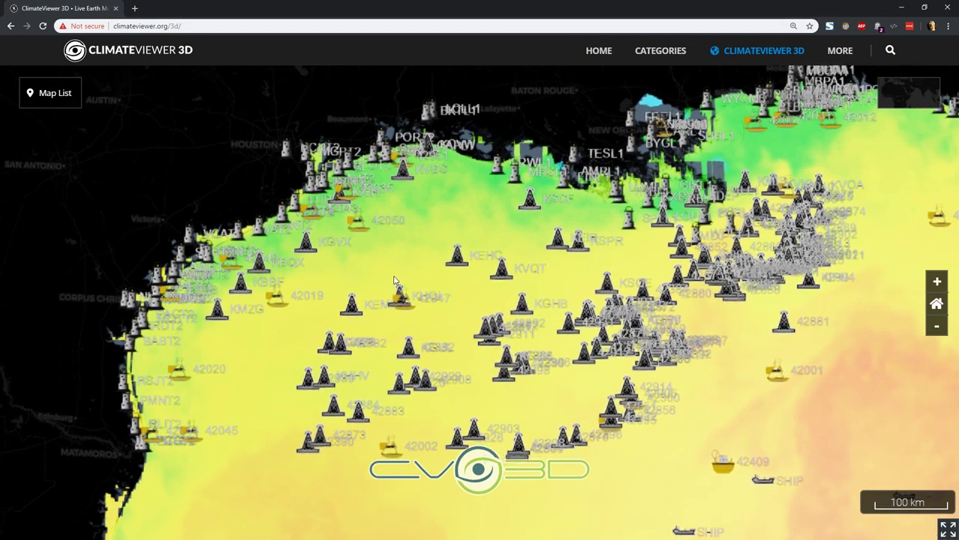
- Generate a share link for the current map layers and view, and open its full URL in a new tab
{"action": "left_click", "coordinate": [53, 93]}
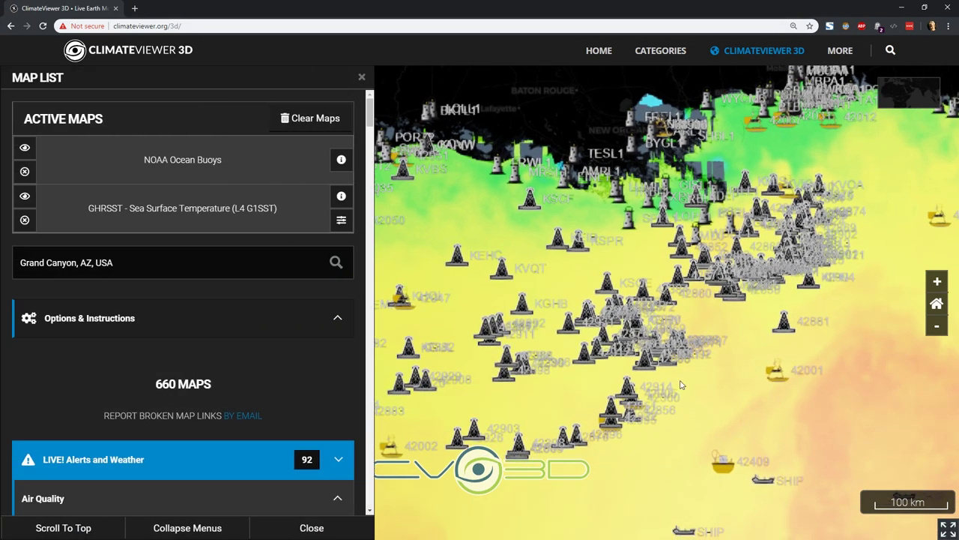
{"action": "left_click", "coordinate": [334, 322]}
{"action": "left_click", "coordinate": [304, 355]}
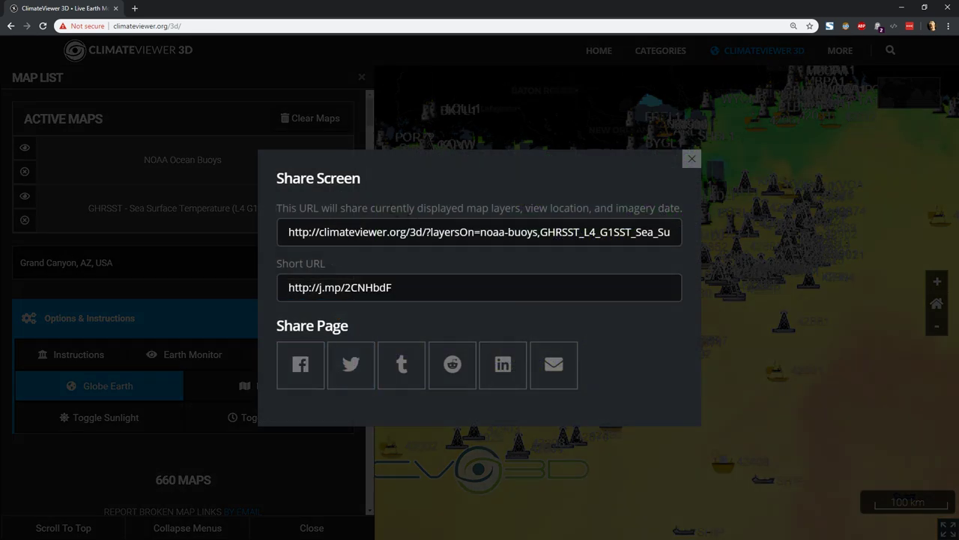
{"action": "left_click", "coordinate": [480, 231]}
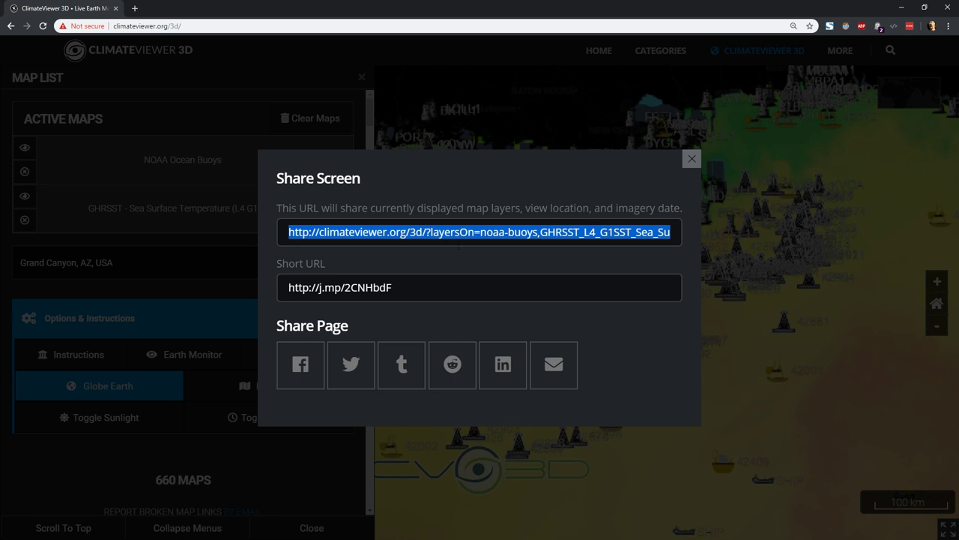
{"action": "right_click", "coordinate": [421, 232]}
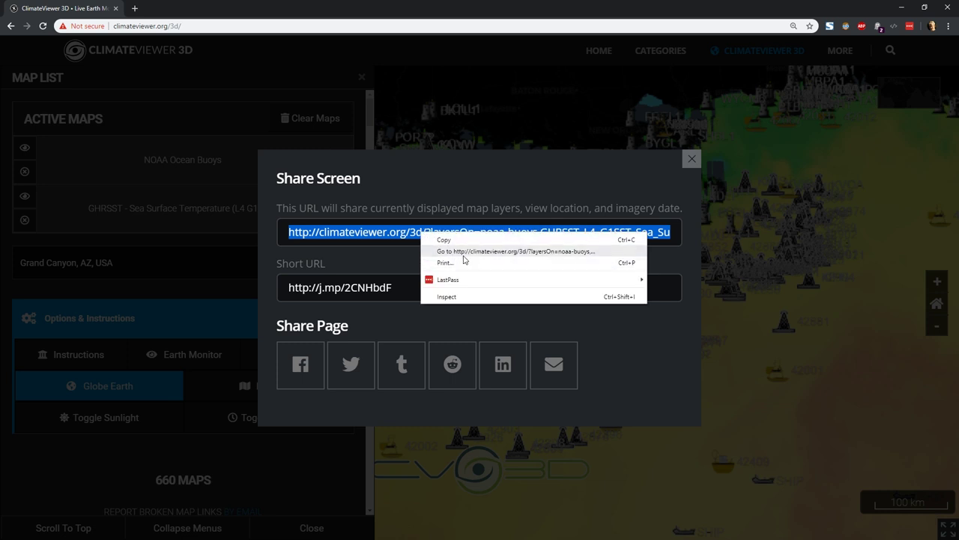
{"action": "left_click", "coordinate": [465, 253]}
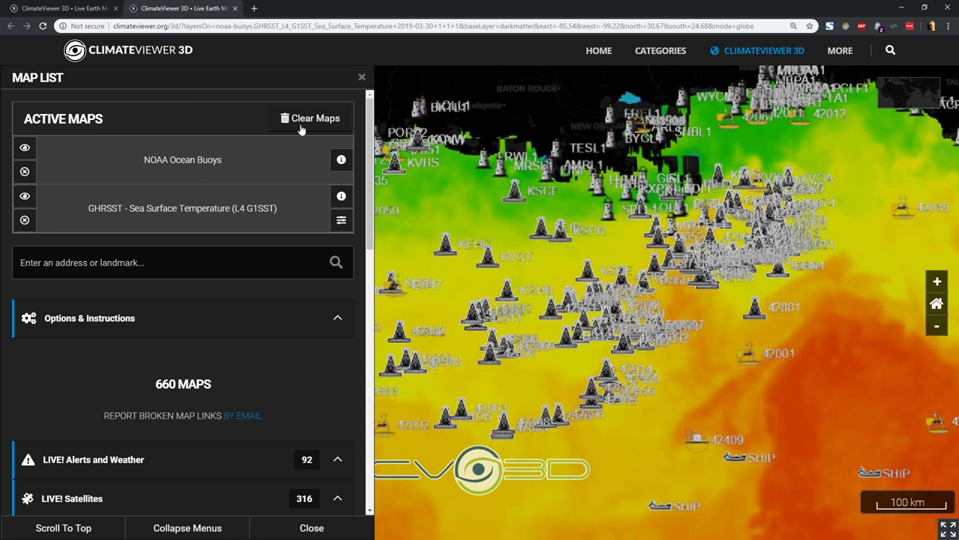
- Check the shared view without the map list, then view the new tab's own share links and close the dialog
{"action": "left_click", "coordinate": [361, 77]}
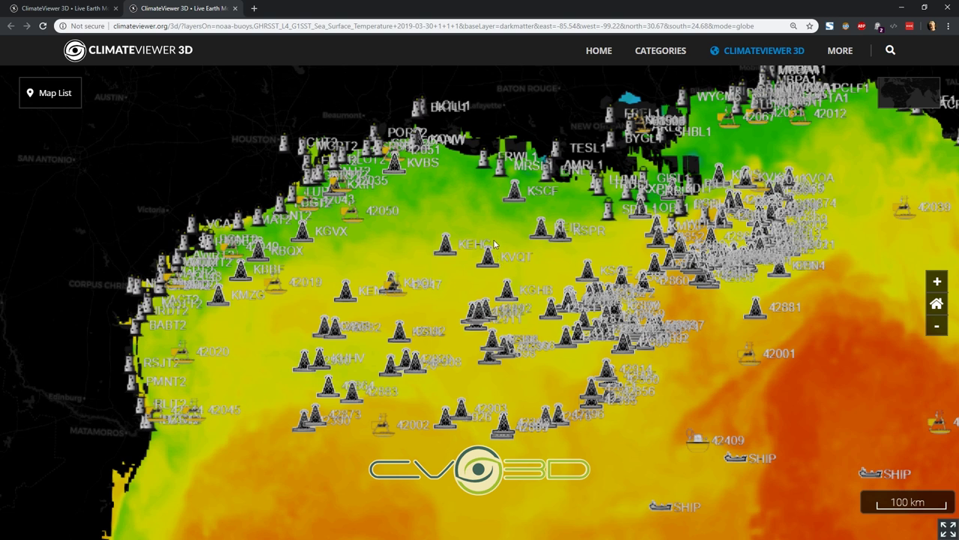
{"action": "left_click", "coordinate": [60, 96]}
{"action": "left_click", "coordinate": [200, 325]}
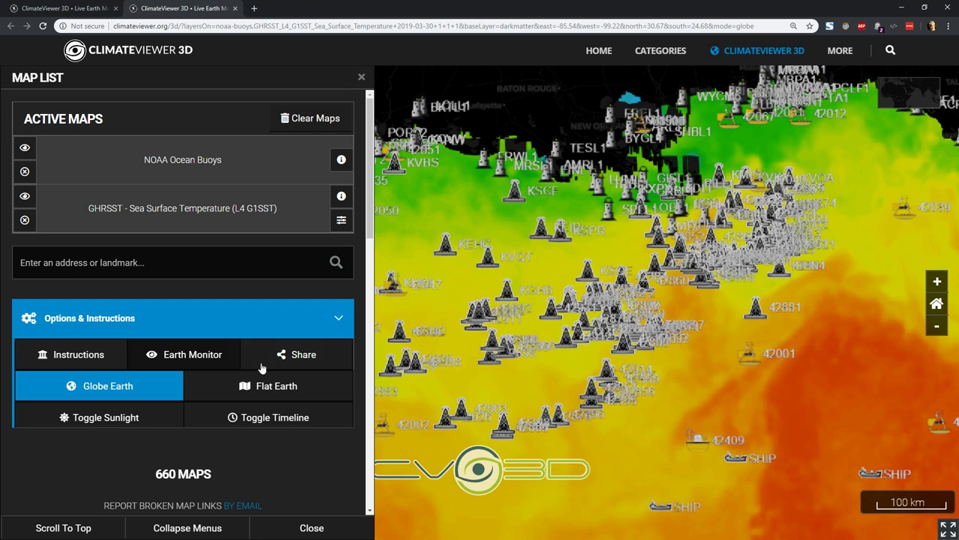
{"action": "left_click", "coordinate": [300, 360]}
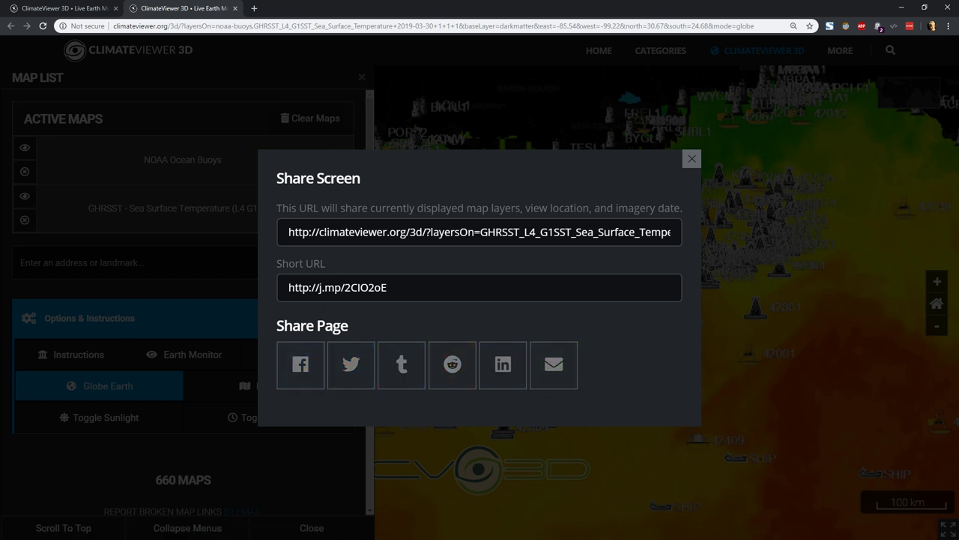
{"action": "left_click", "coordinate": [692, 160]}
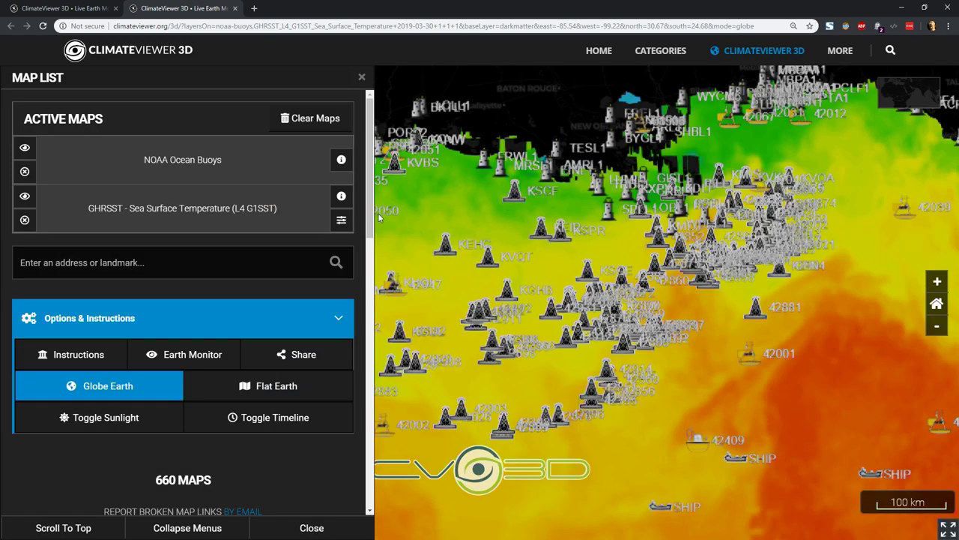
- Set the imagery date of the GHRSST Sea Surface Temperature map to March 5, 2019, and collapse its settings
{"action": "left_click", "coordinate": [341, 222]}
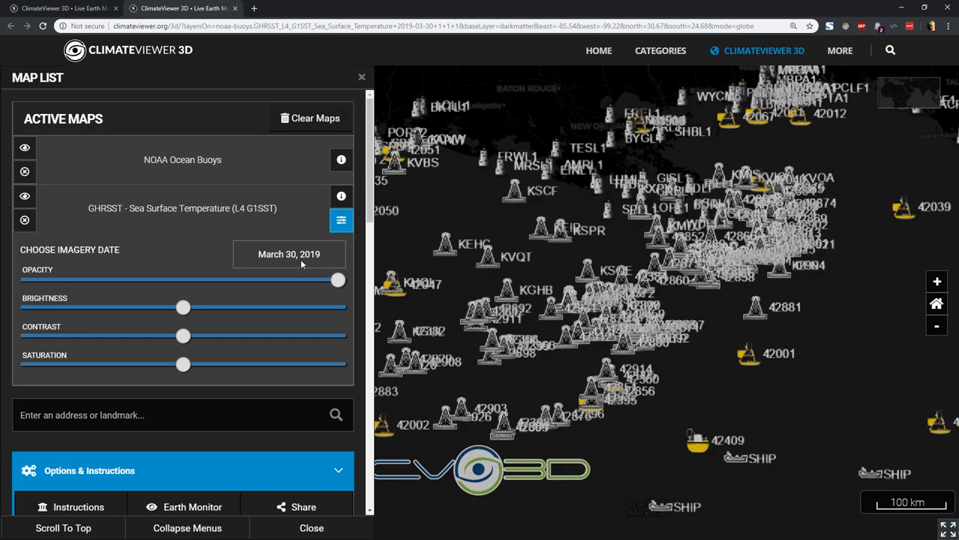
{"action": "left_click", "coordinate": [299, 258]}
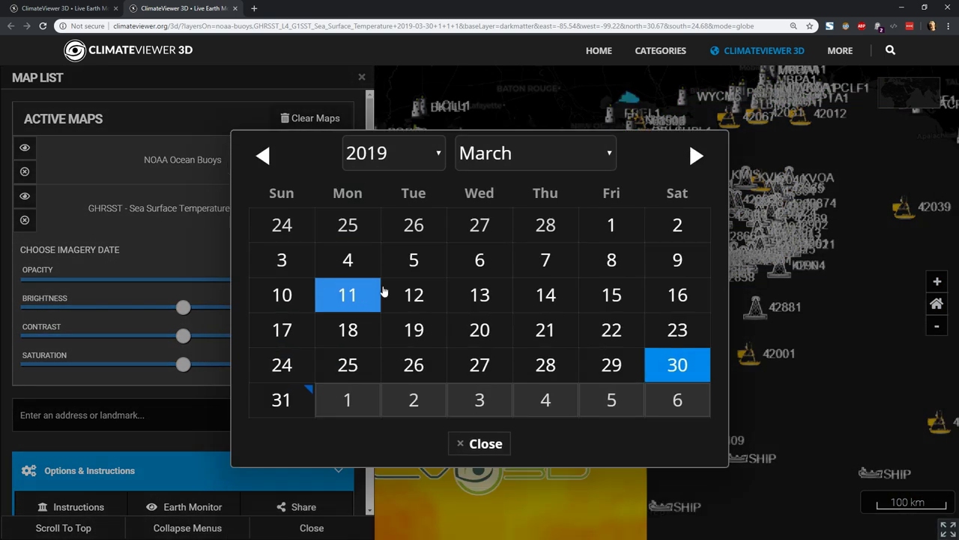
{"action": "left_click", "coordinate": [410, 259]}
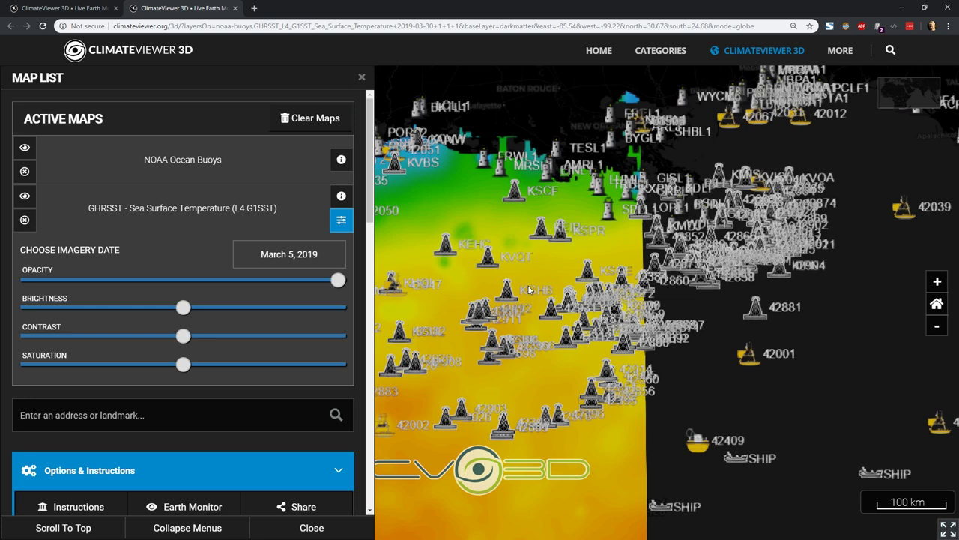
{"action": "left_click", "coordinate": [341, 220]}
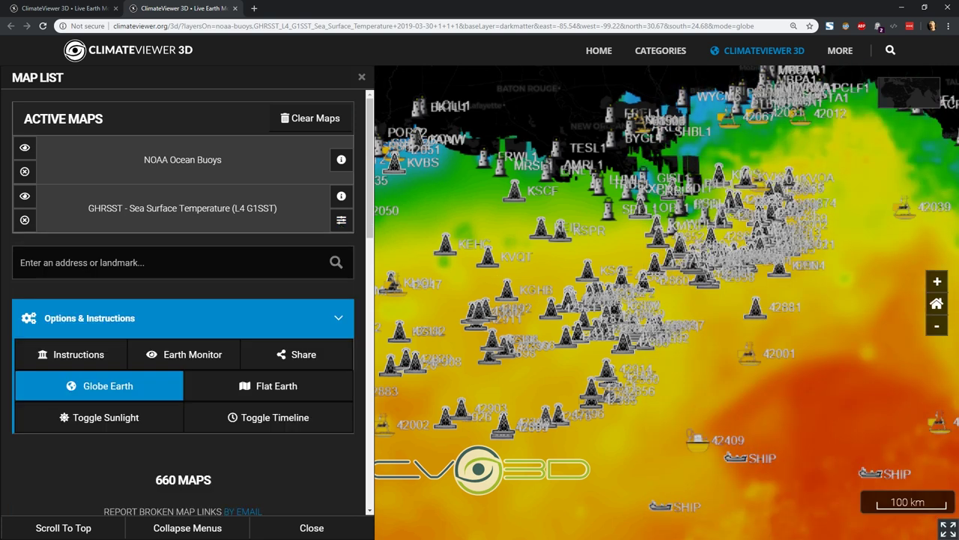
- Set the Sea Surface Temperature imagery date to March 11, 2011, and examine the layer across the Gulf of Mexico
{"action": "left_click", "coordinate": [341, 221]}
{"action": "left_click", "coordinate": [296, 254]}
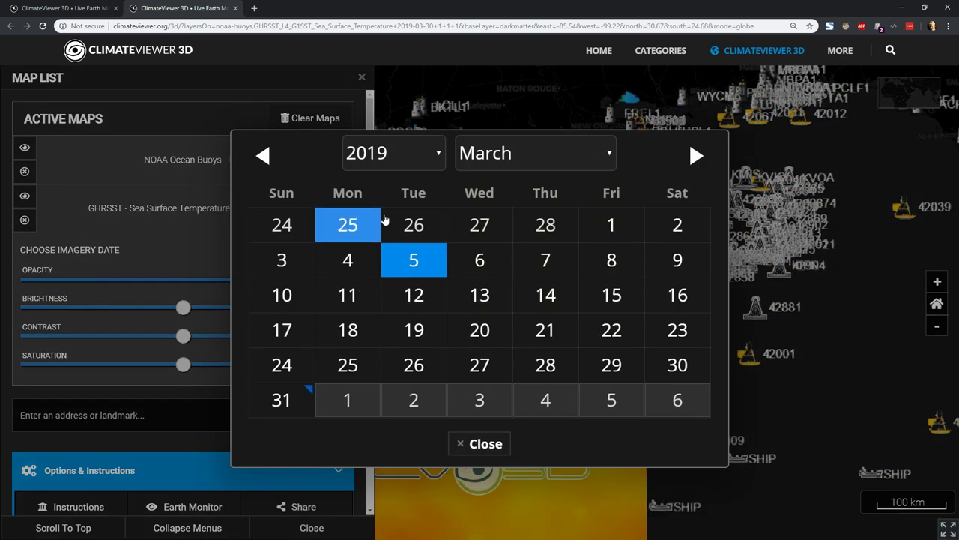
{"action": "left_click", "coordinate": [405, 154]}
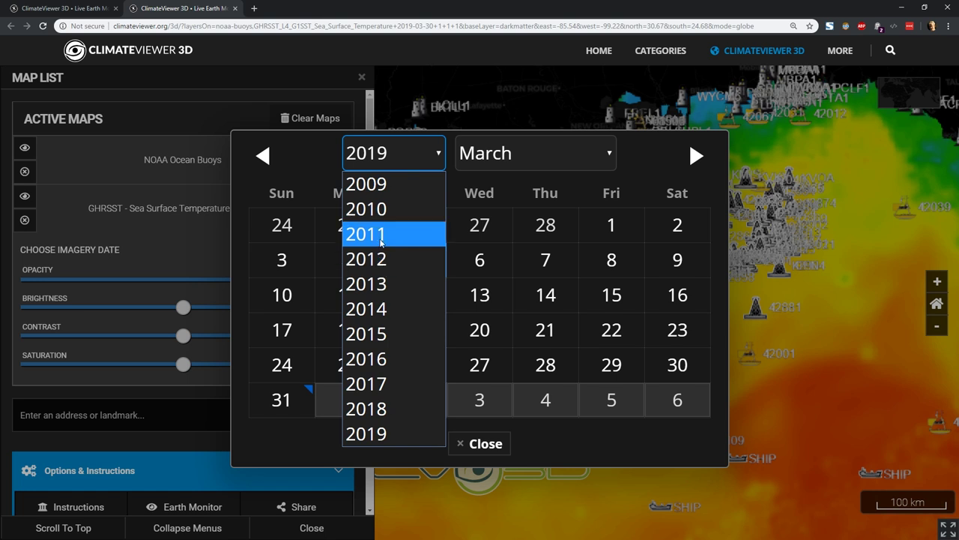
{"action": "left_click", "coordinate": [383, 239]}
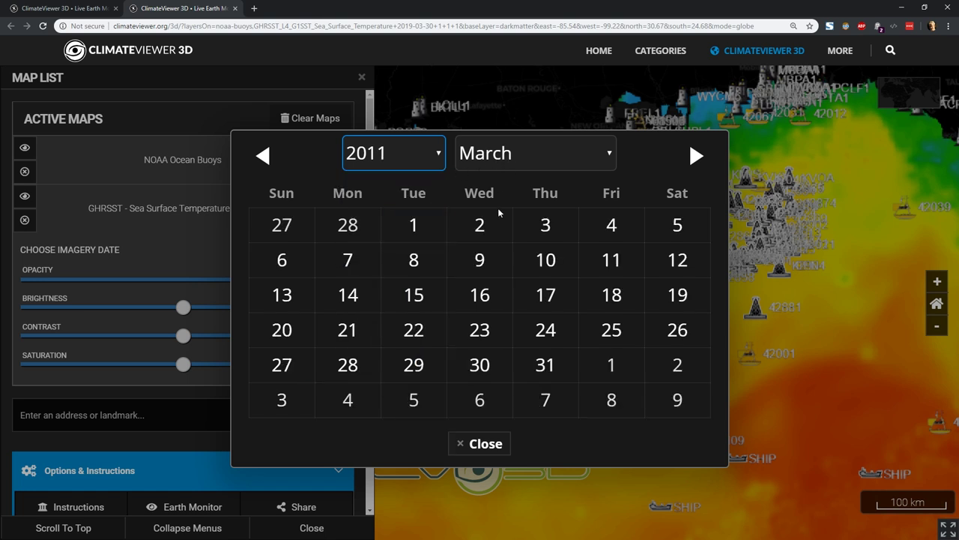
{"action": "left_click", "coordinate": [604, 266]}
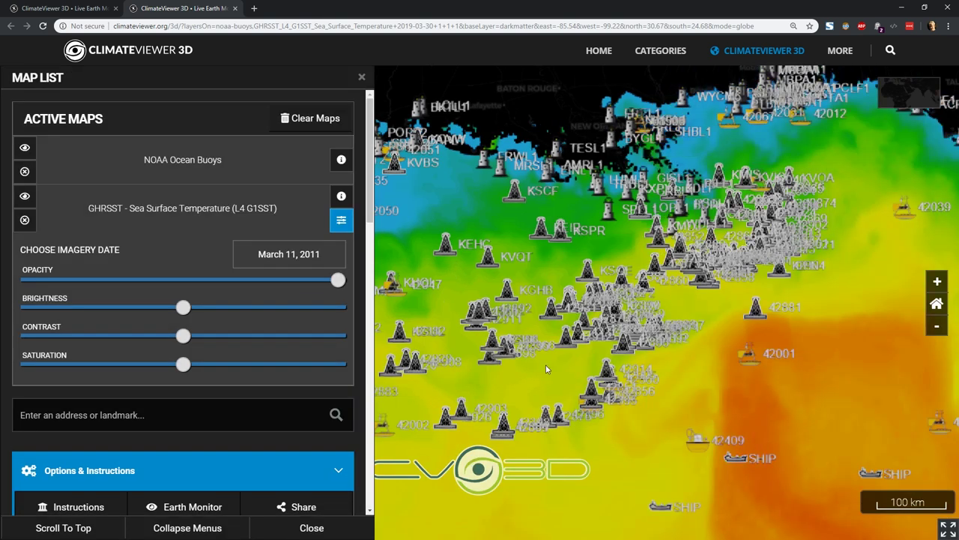
{"action": "scroll", "coordinate": [540, 386], "scroll_direction": "down", "scroll_amount": 3}
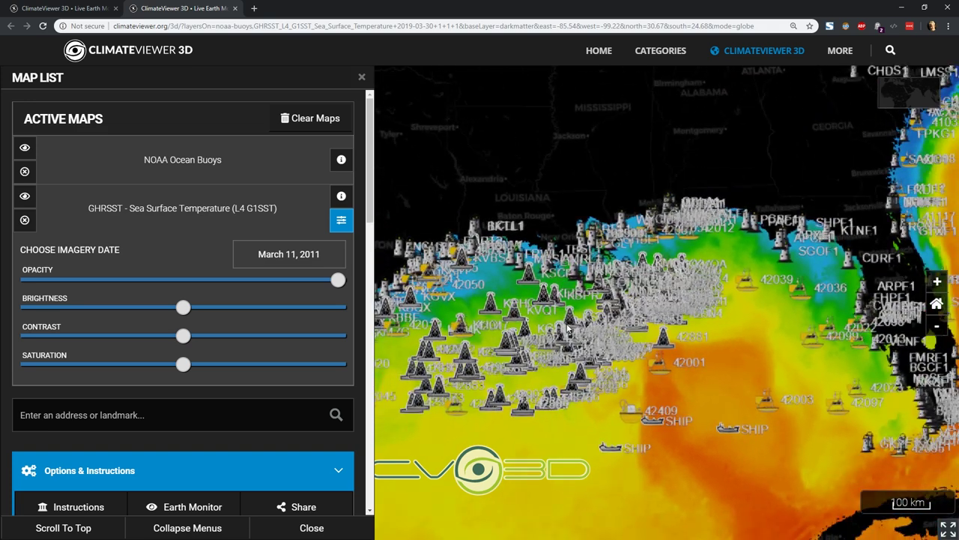
{"action": "scroll", "coordinate": [581, 285], "scroll_direction": "down", "scroll_amount": 2}
{"action": "scroll", "coordinate": [581, 285], "scroll_direction": "up", "scroll_amount": 3}
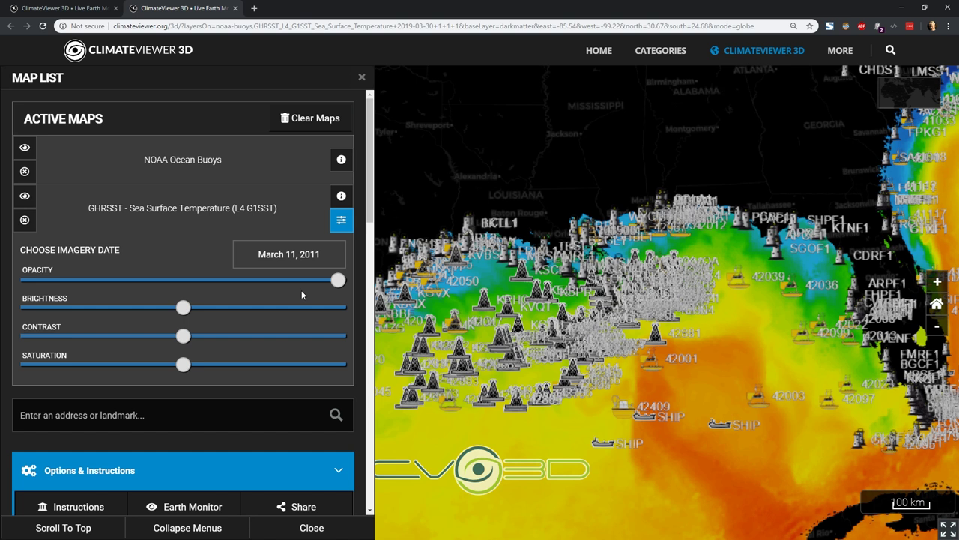
- Adjust the Sea Surface Temperature layer: lower opacity to about one third, raise contrast to about 85% of its range, and reduce saturation nearly to minimum
{"action": "left_click_drag", "start_coordinate": [338, 284], "coordinate": [130, 284]}
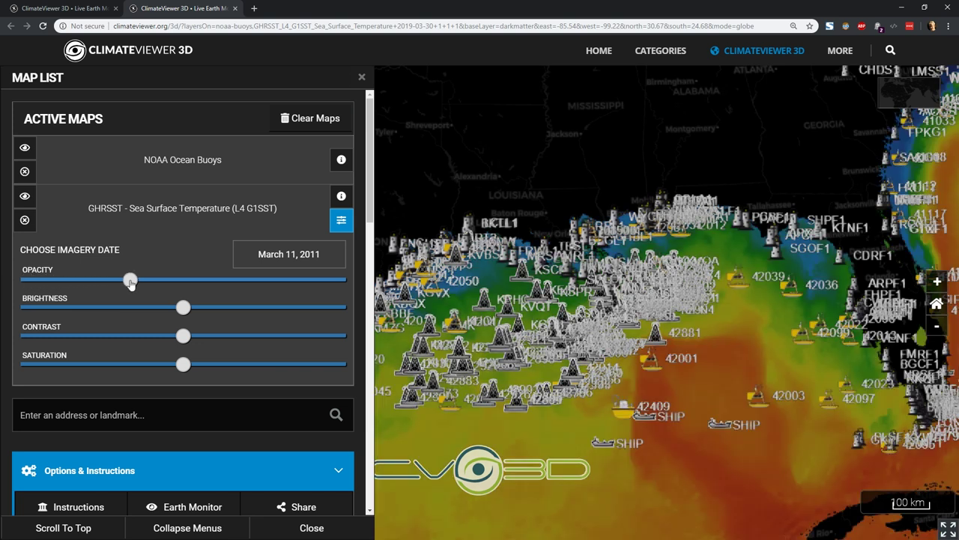
{"action": "left_click_drag", "start_coordinate": [183, 338], "coordinate": [297, 343]}
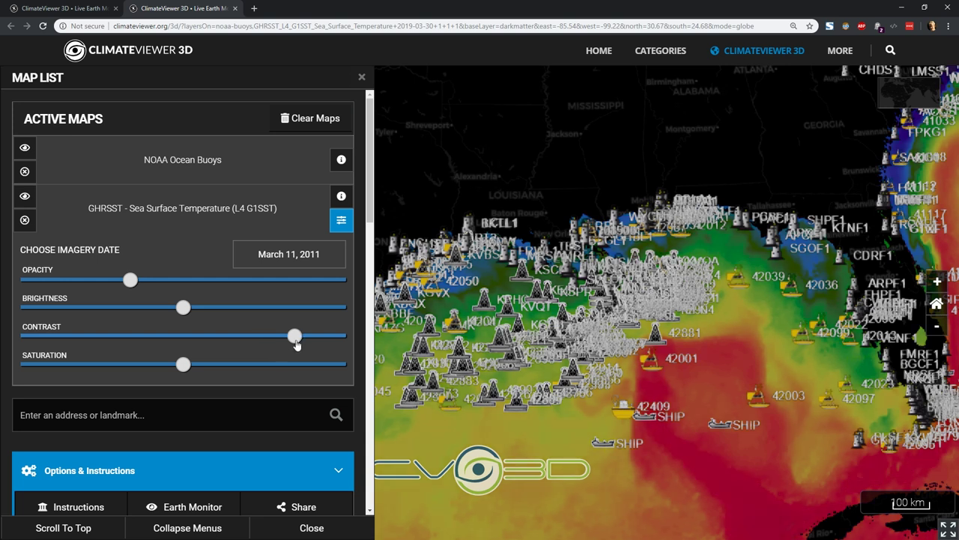
{"action": "left_click_drag", "start_coordinate": [187, 370], "coordinate": [27, 366]}
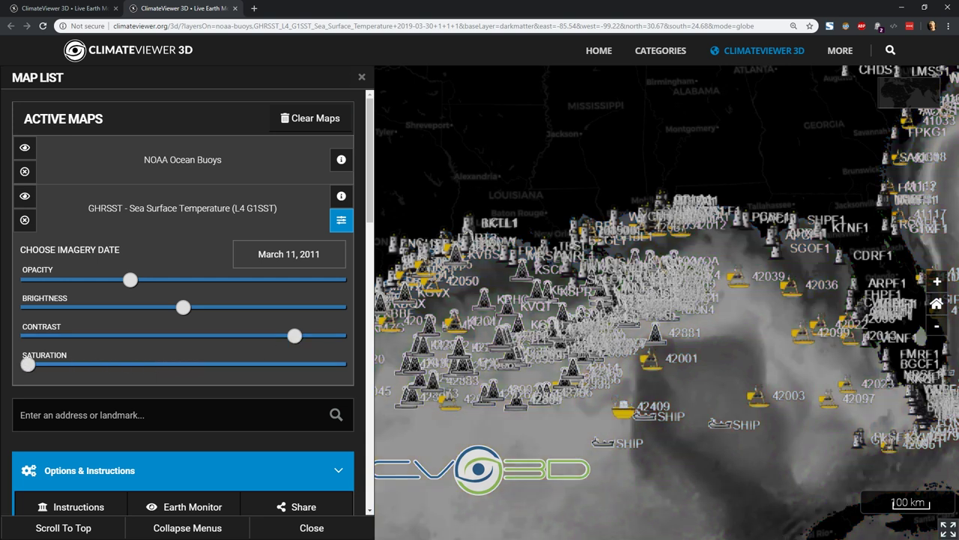
- Hide the map list and examine the adjusted Sea Surface Temperature layer across the Gulf of Mexico and the Caribbean
{"action": "left_click", "coordinate": [362, 78]}
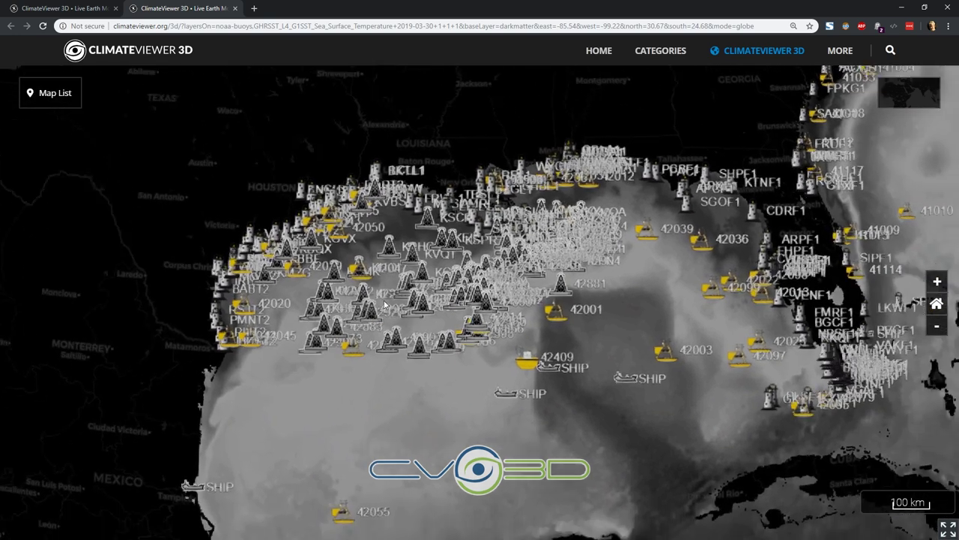
{"action": "left_click_drag", "start_coordinate": [357, 351], "coordinate": [353, 212]}
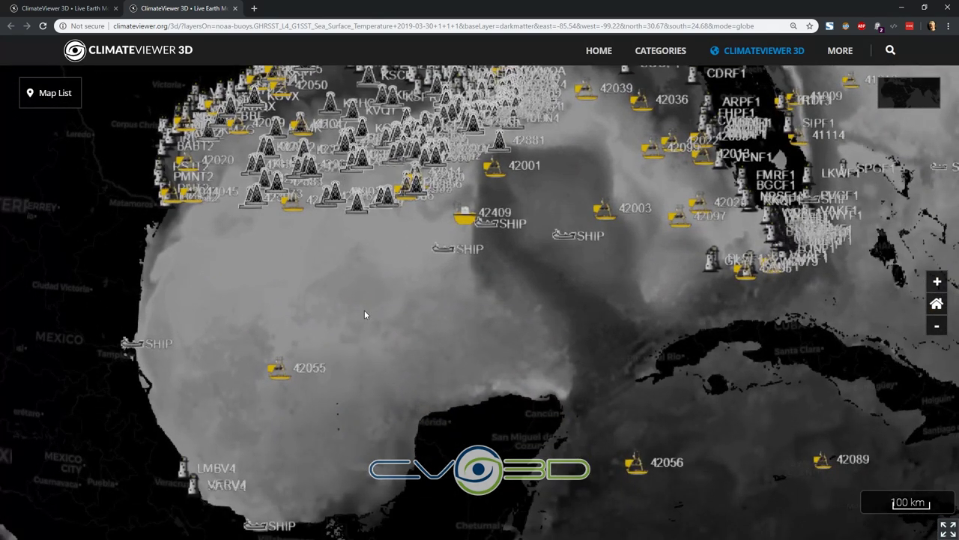
{"action": "scroll", "coordinate": [365, 309], "scroll_direction": "down", "scroll_amount": 5}
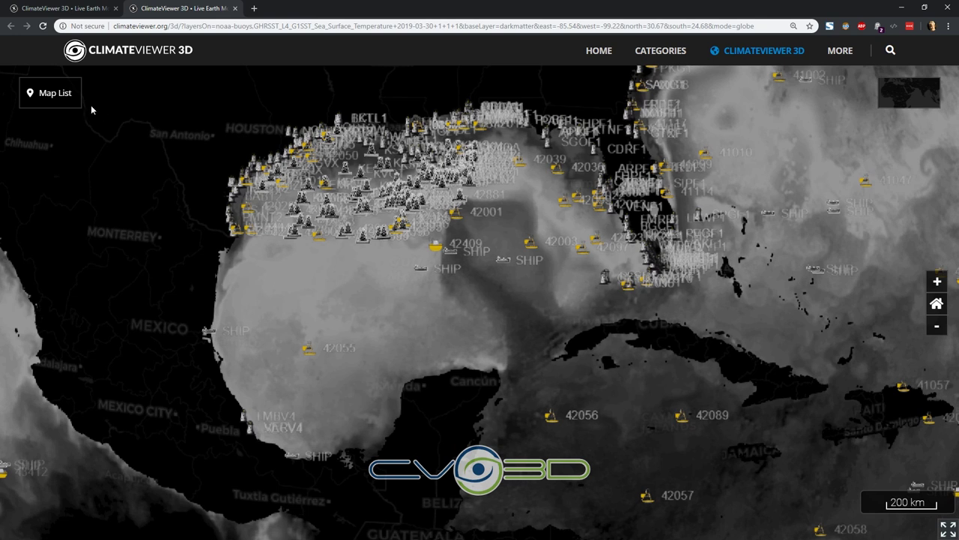
- Load the HAARP and Ionospheric Heaters Worldwide map from Pollution and Privacy, Atmospheric Sensors and EMF Sites, and expand its marker list
{"action": "left_click", "coordinate": [51, 93]}
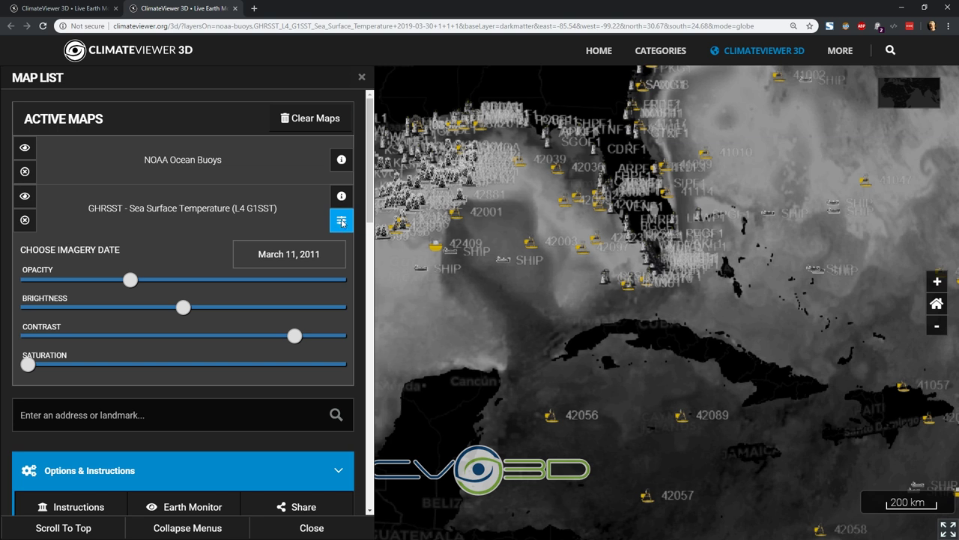
{"action": "scroll", "coordinate": [300, 308], "scroll_direction": "down", "scroll_amount": 3}
{"action": "scroll", "coordinate": [259, 319], "scroll_direction": "down", "scroll_amount": 6}
{"action": "left_click", "coordinate": [135, 176]}
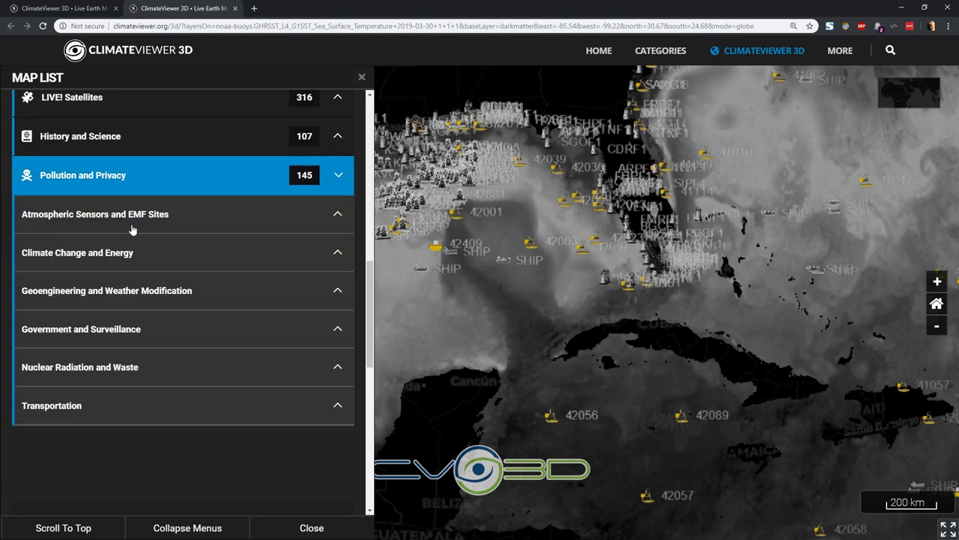
{"action": "left_click", "coordinate": [129, 216]}
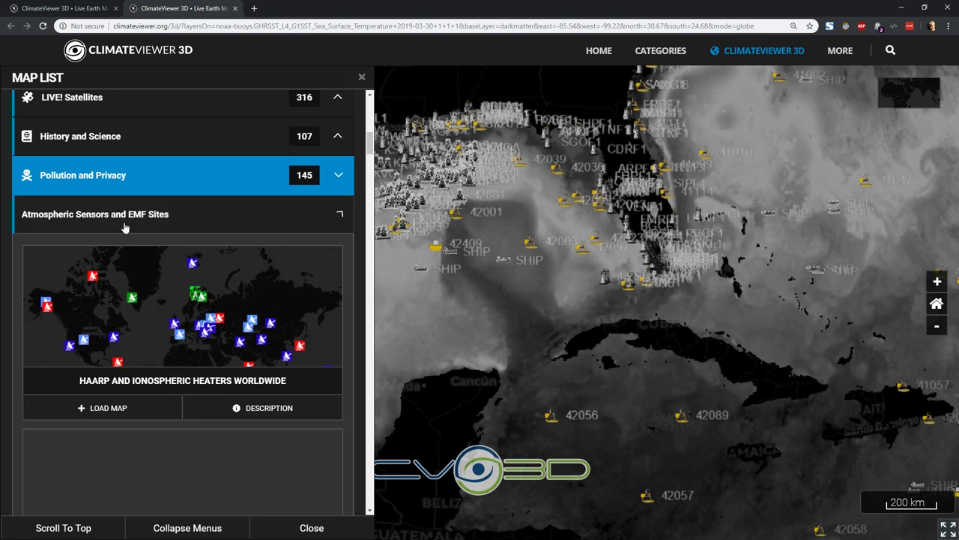
{"action": "left_click", "coordinate": [139, 309]}
{"action": "scroll", "coordinate": [259, 363], "scroll_direction": "up", "scroll_amount": 10}
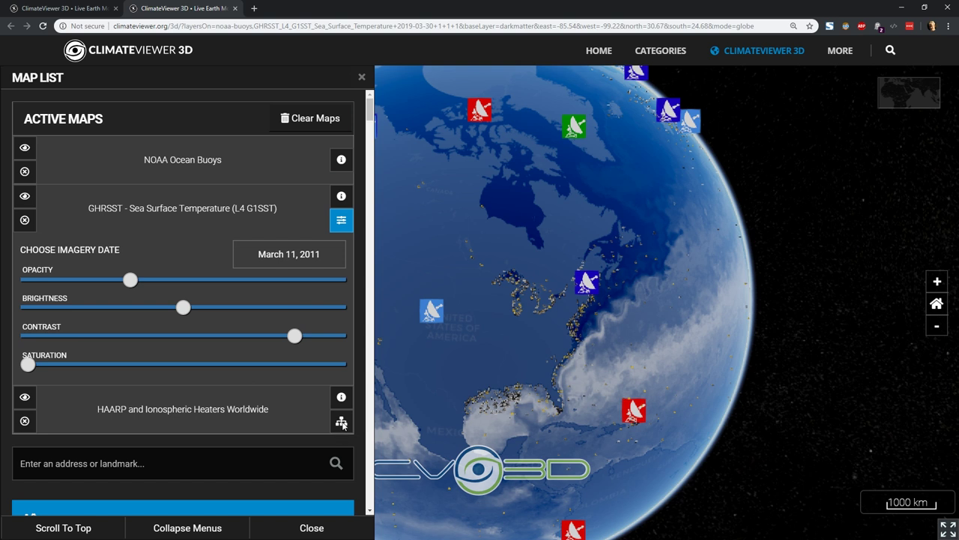
{"action": "left_click", "coordinate": [341, 422]}
{"action": "scroll", "coordinate": [199, 345], "scroll_direction": "down", "scroll_amount": 3}
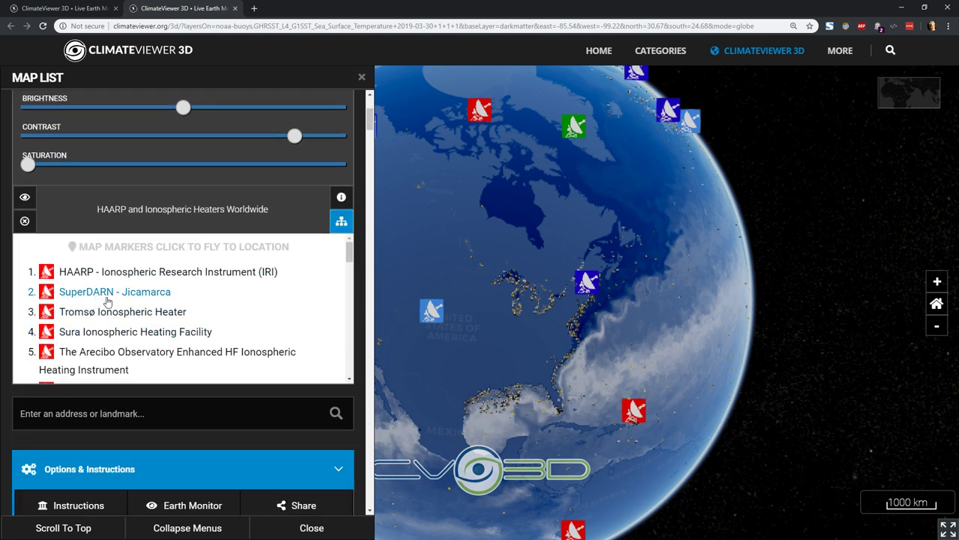
- Change the globe base imagery to Bing Satellite and return to the map list
{"action": "left_click", "coordinate": [897, 94]}
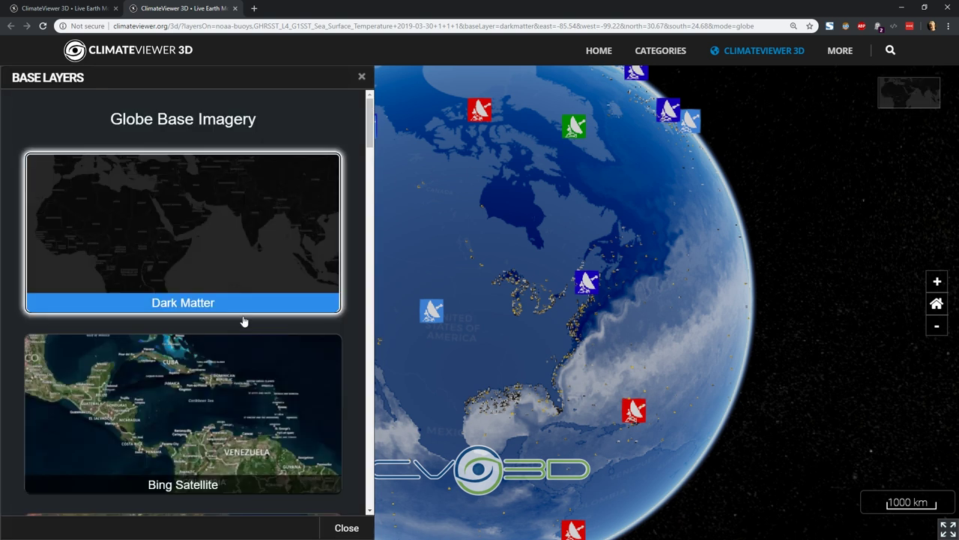
{"action": "scroll", "coordinate": [244, 321], "scroll_direction": "down", "scroll_amount": 2}
{"action": "left_click", "coordinate": [208, 272]}
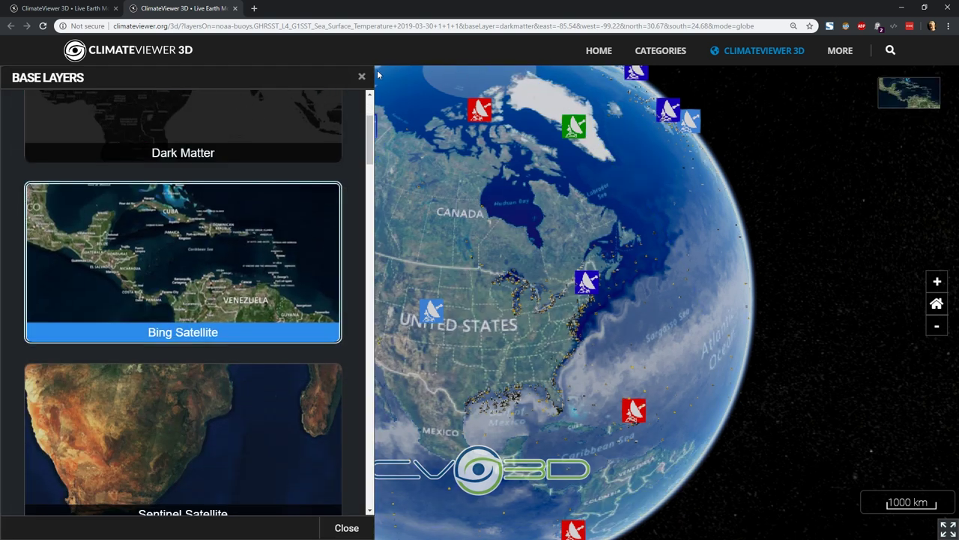
{"action": "left_click", "coordinate": [361, 77]}
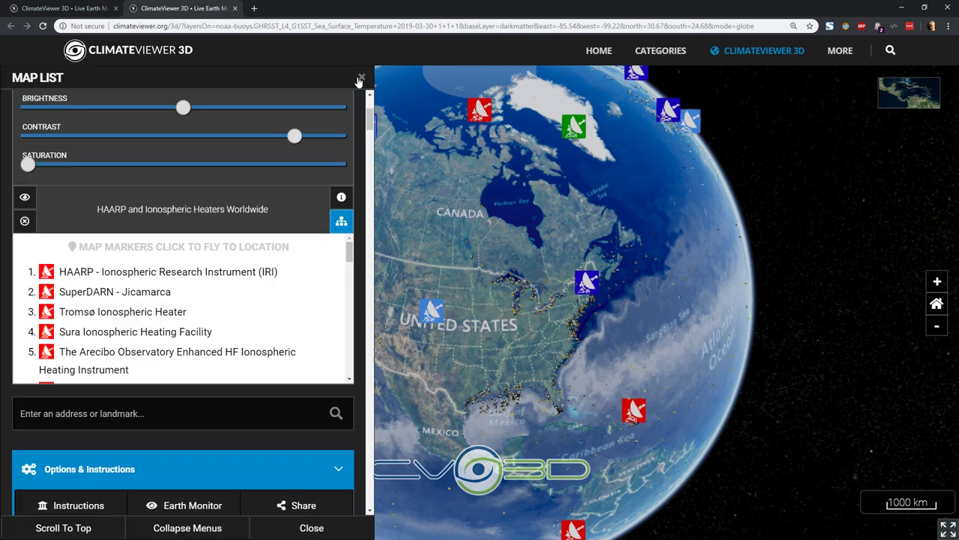
- Fly to the SuperDARN - Jicamarca, Sura Ionospheric Heating Facility, and HAARP - Ionospheric Research Instrument markers in turn
{"action": "left_click", "coordinate": [87, 293]}
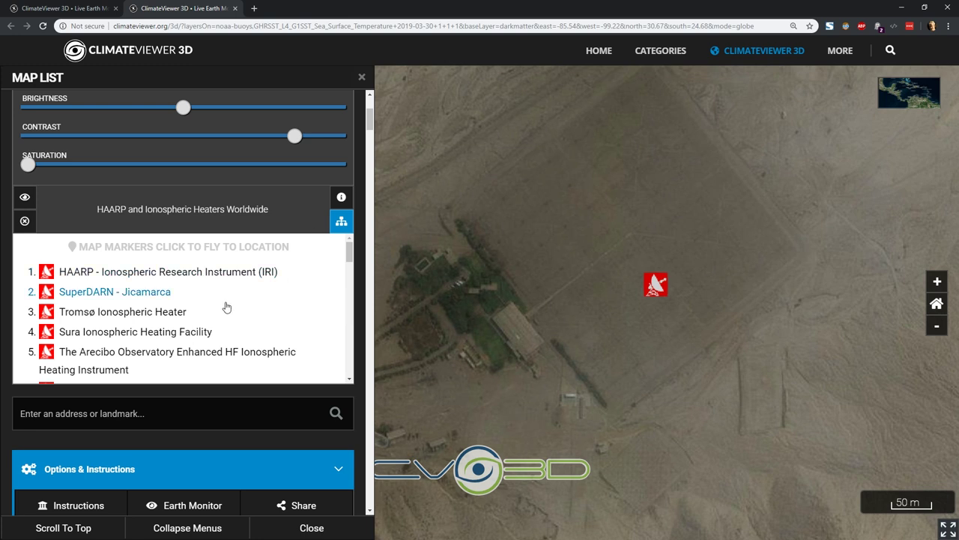
{"action": "left_click", "coordinate": [154, 335]}
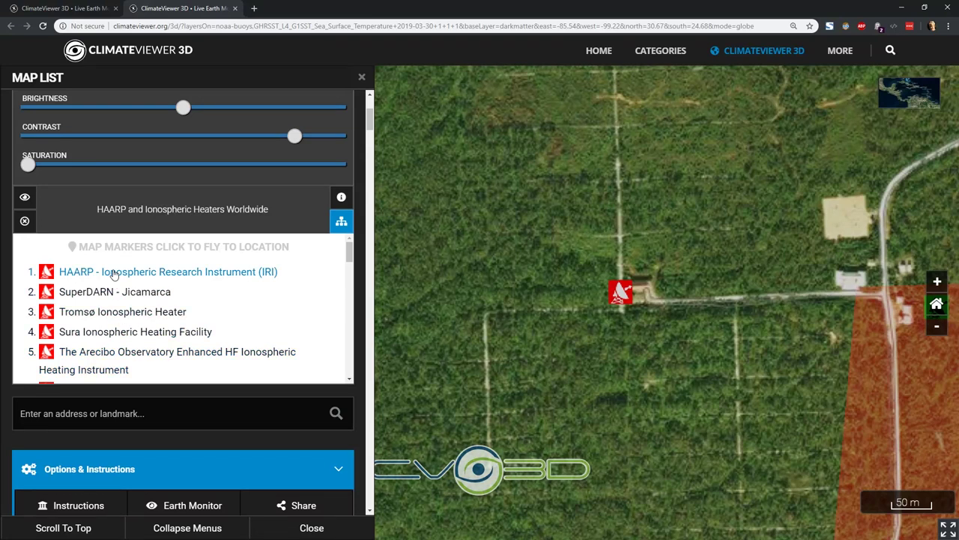
{"action": "left_click", "coordinate": [113, 272]}
{"action": "scroll", "coordinate": [675, 312], "scroll_direction": "down", "scroll_amount": 5}
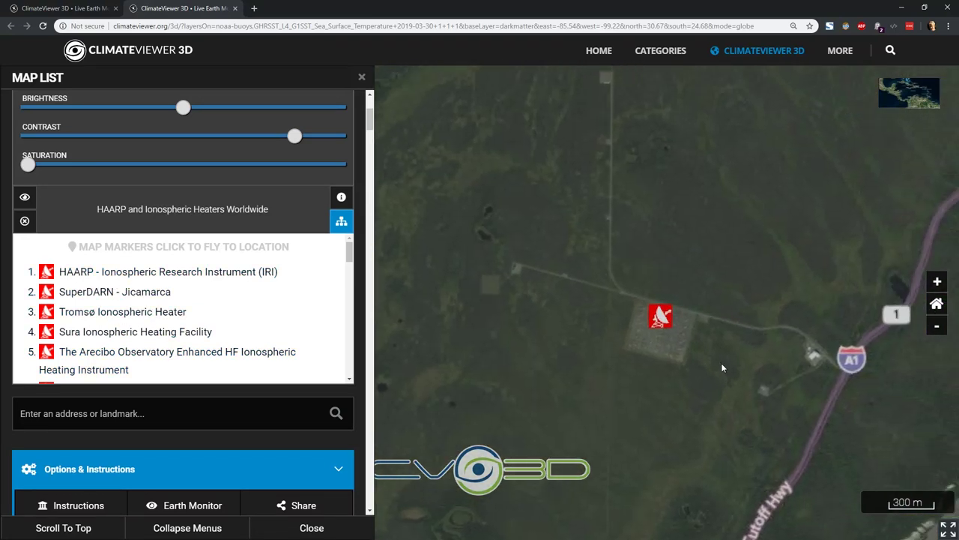
- Fly to the Arecibo Observatory marker and view its dish up close from a tilted angle
{"action": "left_click", "coordinate": [131, 365]}
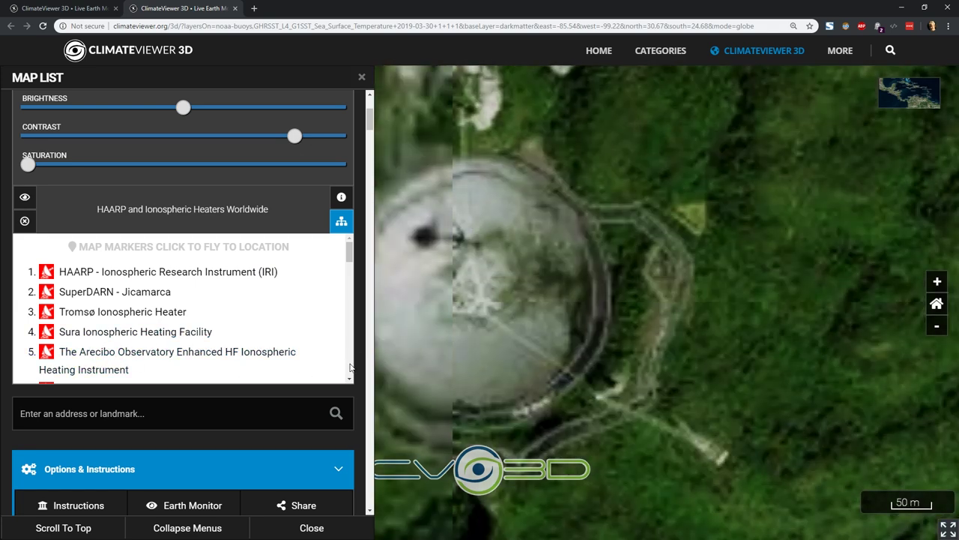
{"action": "scroll", "coordinate": [622, 300], "scroll_direction": "down", "scroll_amount": 2}
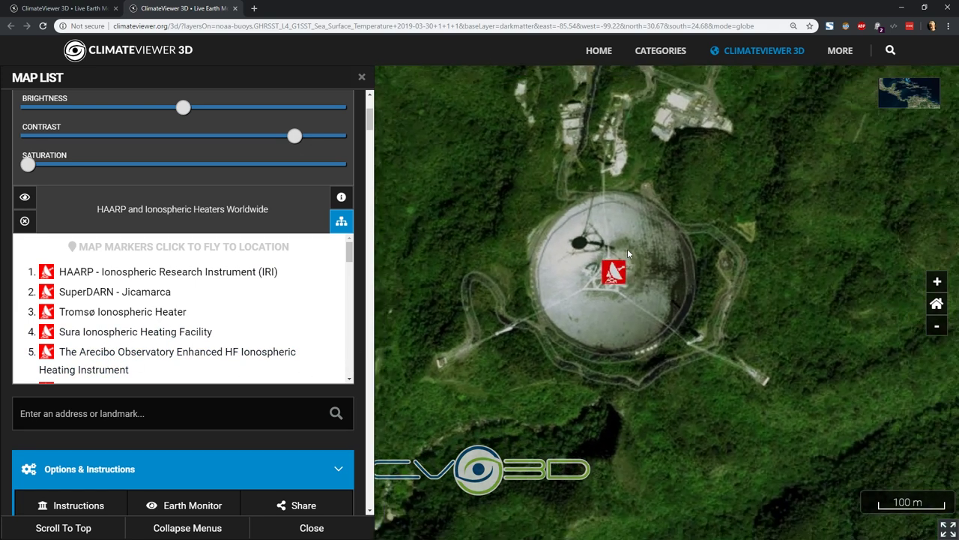
{"action": "scroll", "coordinate": [628, 339], "scroll_direction": "up", "scroll_amount": 4}
{"action": "middle_click_drag", "start_coordinate": [646, 300], "coordinate": [650, 250]}
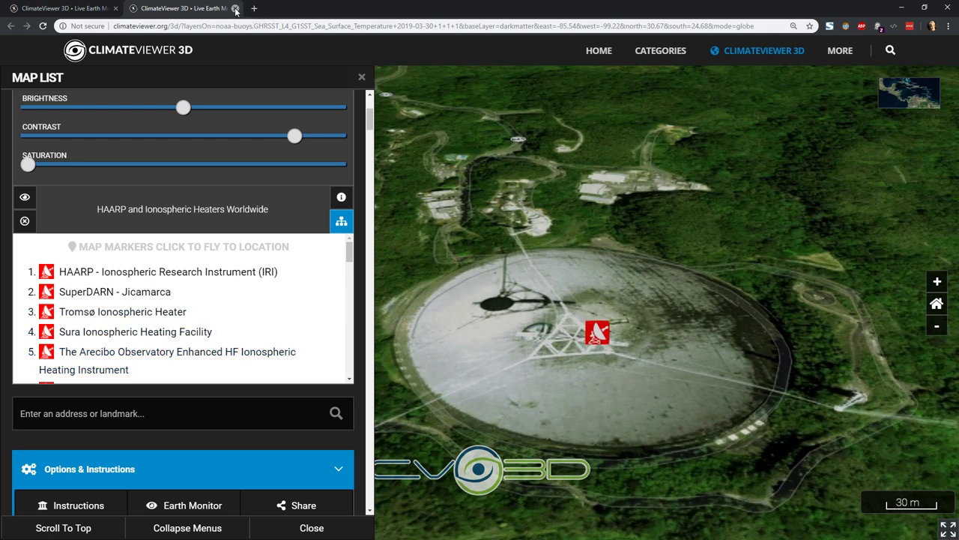
- Switch the globe terrain to 3D Terrain, inspect the Arecibo dish in relief, and return to the map list
{"action": "left_click", "coordinate": [909, 93]}
{"action": "scroll", "coordinate": [300, 367], "scroll_direction": "down", "scroll_amount": 10}
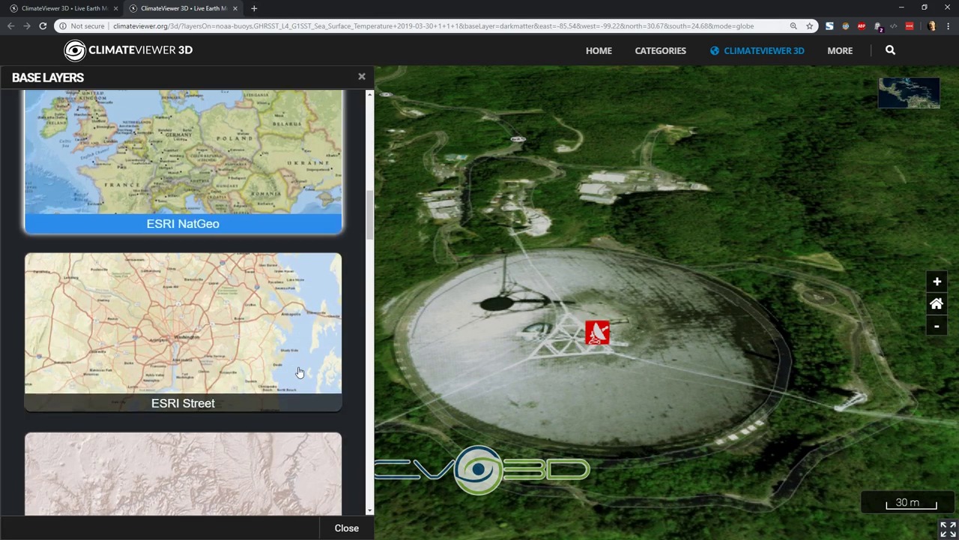
{"action": "scroll", "coordinate": [286, 369], "scroll_direction": "down", "scroll_amount": 20}
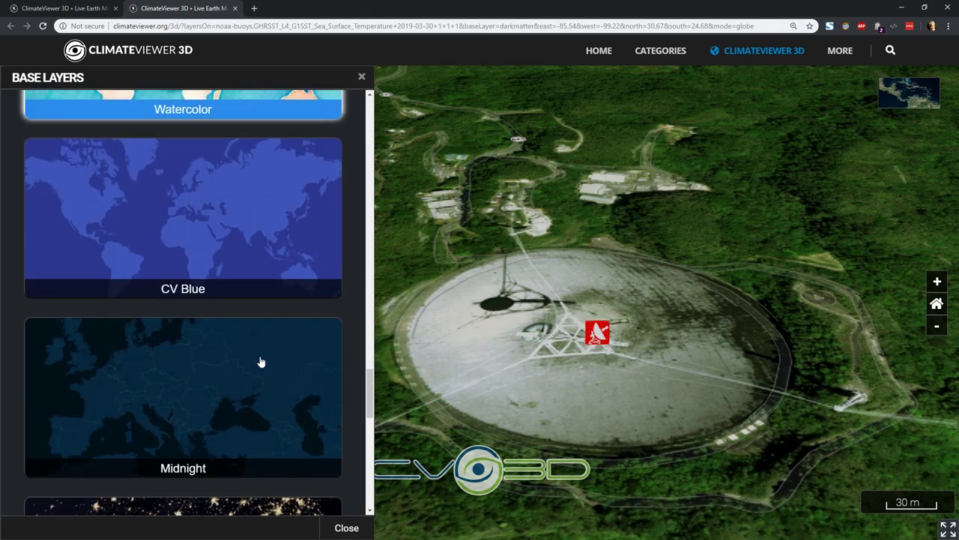
{"action": "scroll", "coordinate": [256, 361], "scroll_direction": "down", "scroll_amount": 5}
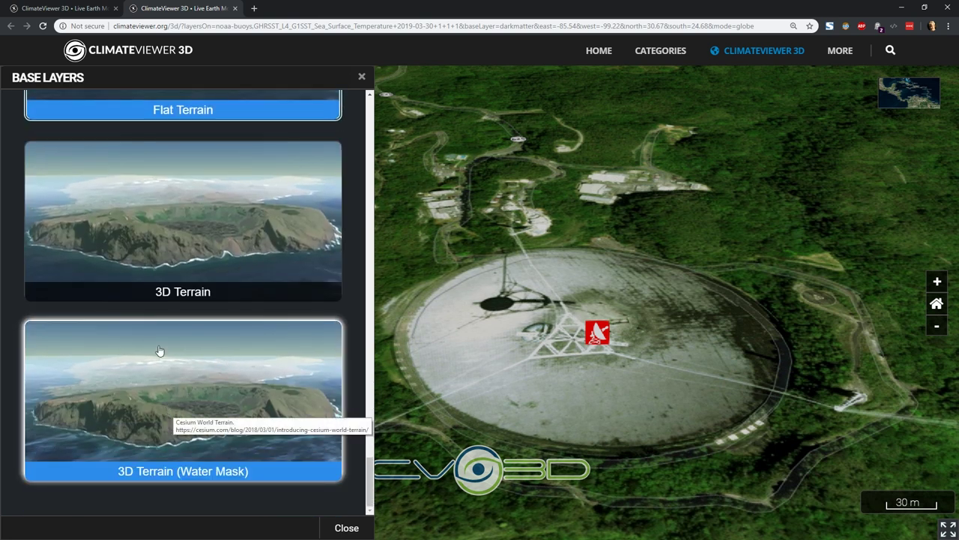
{"action": "left_click", "coordinate": [160, 252]}
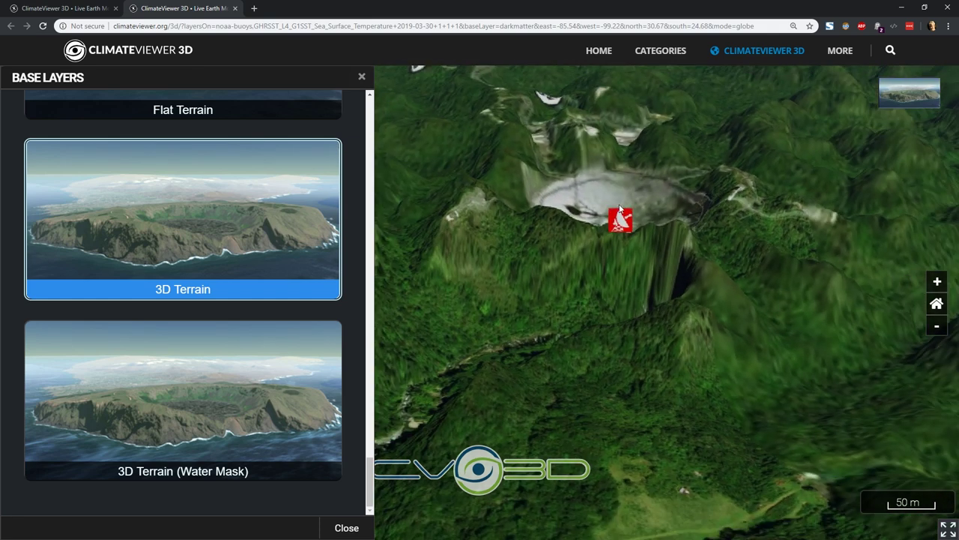
{"action": "scroll", "coordinate": [619, 217], "scroll_direction": "up", "scroll_amount": 5}
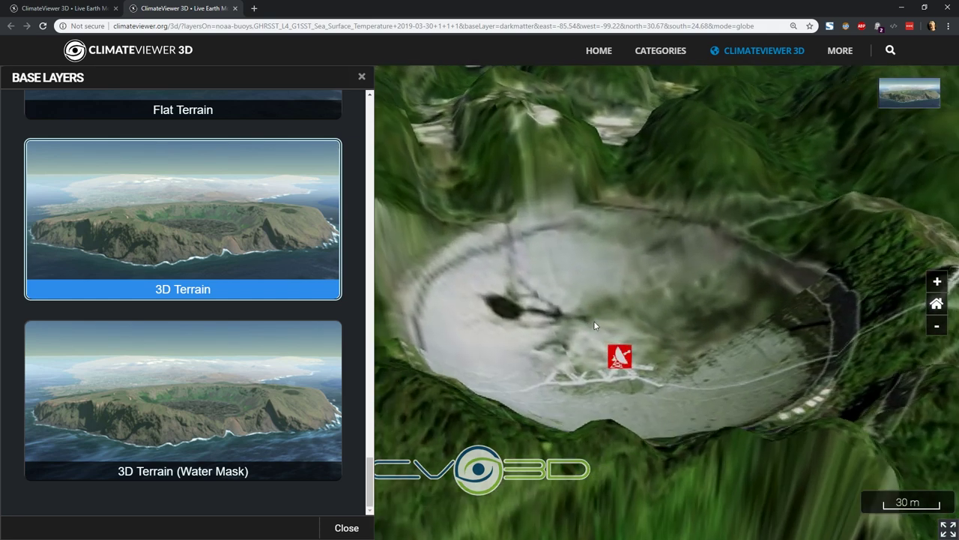
{"action": "middle_click_drag", "start_coordinate": [594, 326], "coordinate": [497, 234]}
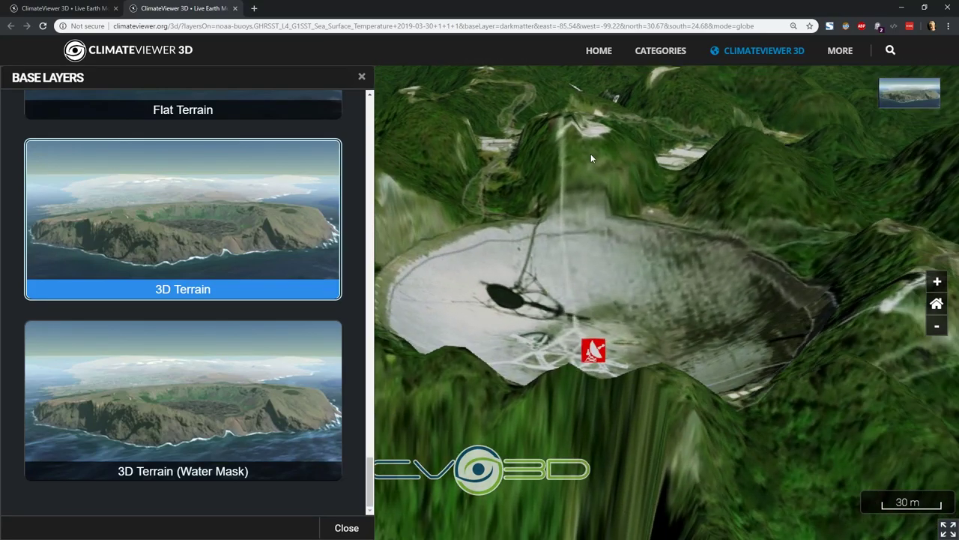
{"action": "left_click", "coordinate": [362, 77]}
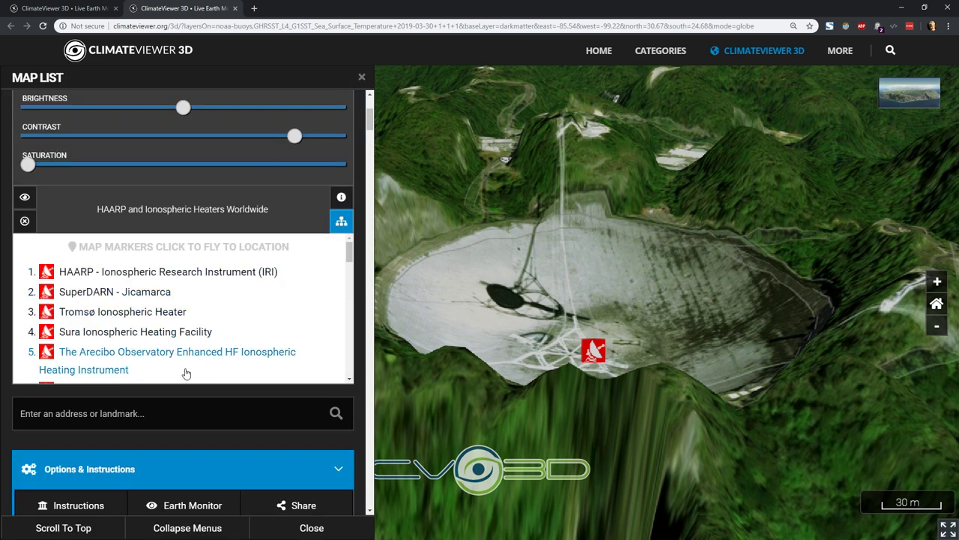
- Collapse the Sea Surface Temperature layer's settings and the HAARP map's marker list in the active maps
{"action": "scroll", "coordinate": [182, 323], "scroll_direction": "up", "scroll_amount": 1}
{"action": "scroll", "coordinate": [213, 288], "scroll_direction": "up", "scroll_amount": 1}
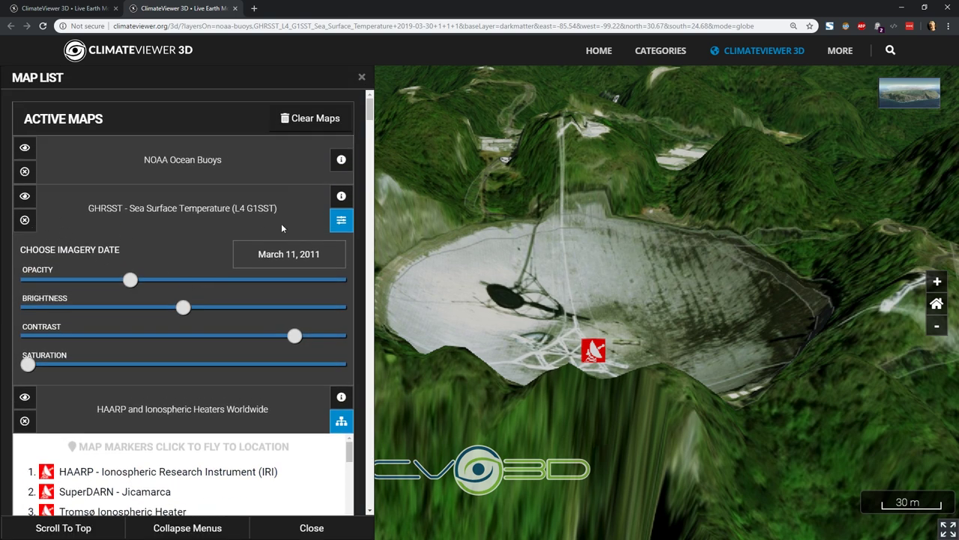
{"action": "left_click", "coordinate": [341, 220]}
{"action": "left_click", "coordinate": [341, 268]}
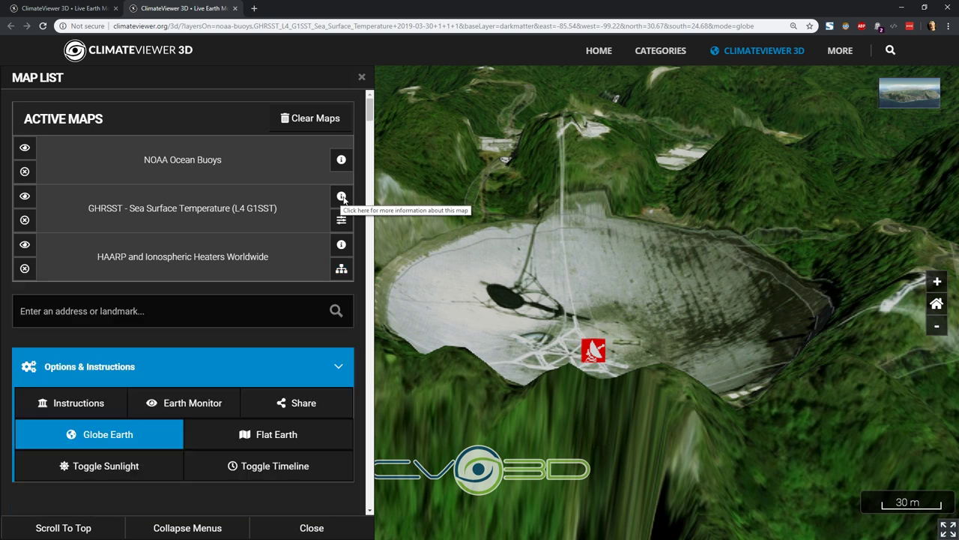
- Read the HAARP and Ionospheric Heaters Worldwide description page through its source and attribution, and return to the globe's active maps
{"action": "scroll", "coordinate": [255, 363], "scroll_direction": "down", "scroll_amount": 5}
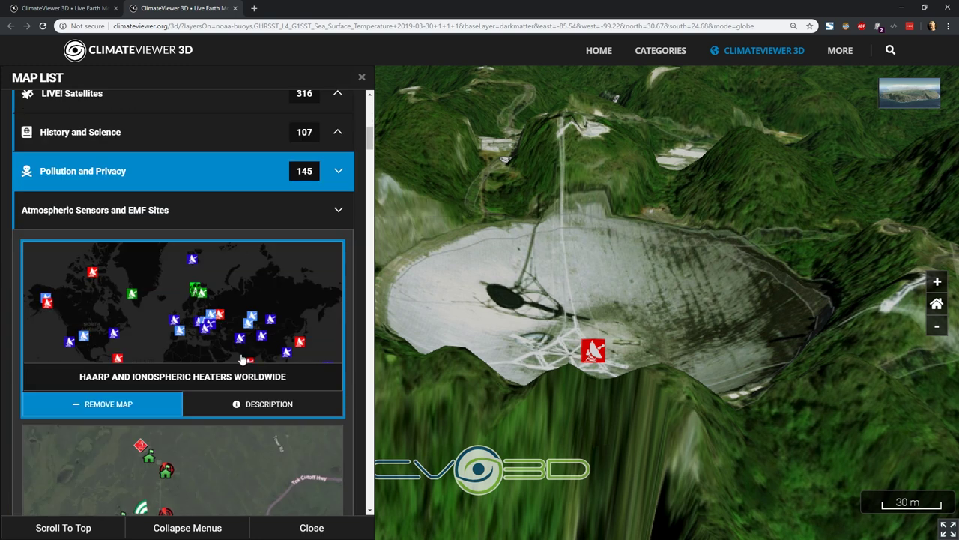
{"action": "left_click", "coordinate": [241, 407]}
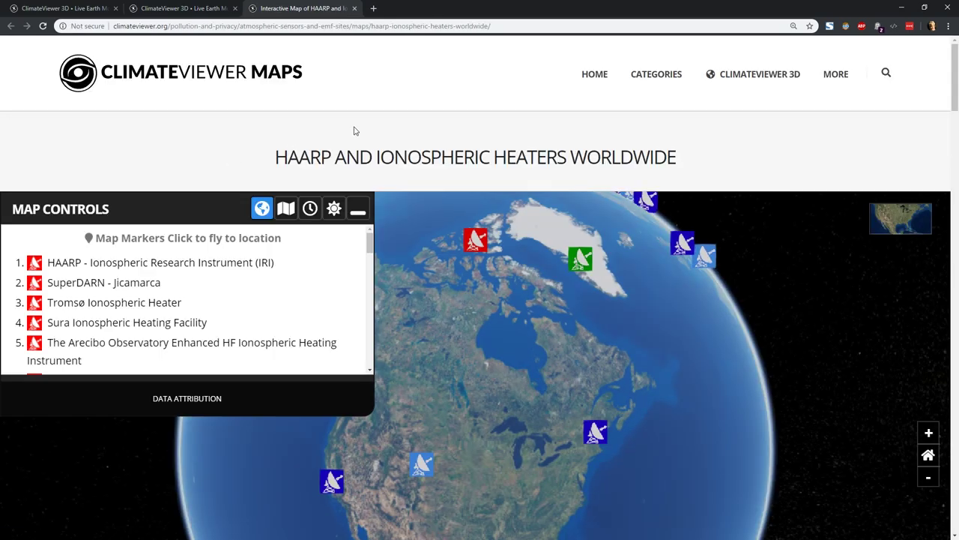
{"action": "scroll", "coordinate": [404, 139], "scroll_direction": "down", "scroll_amount": 1}
{"action": "scroll", "coordinate": [760, 449], "scroll_direction": "down", "scroll_amount": 5}
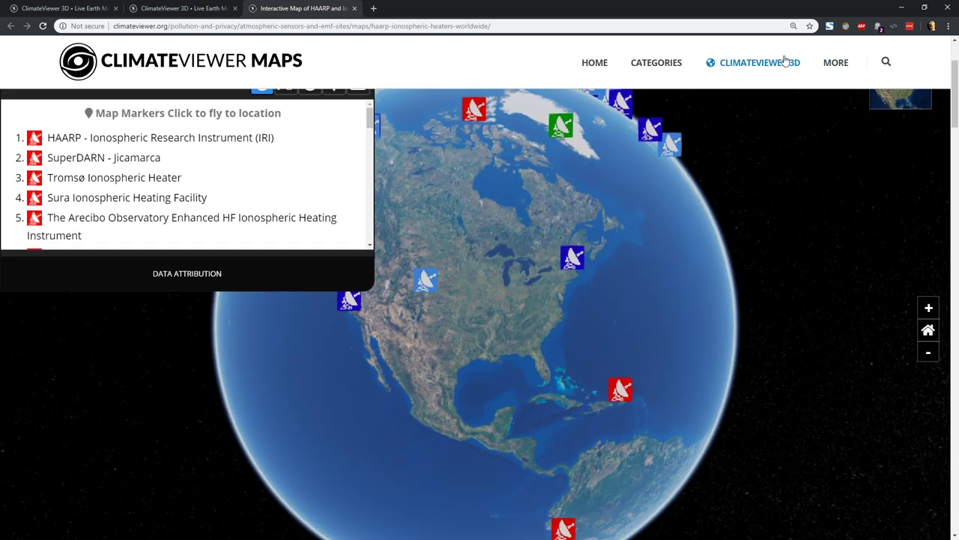
{"action": "scroll", "coordinate": [517, 405], "scroll_direction": "down", "scroll_amount": 10}
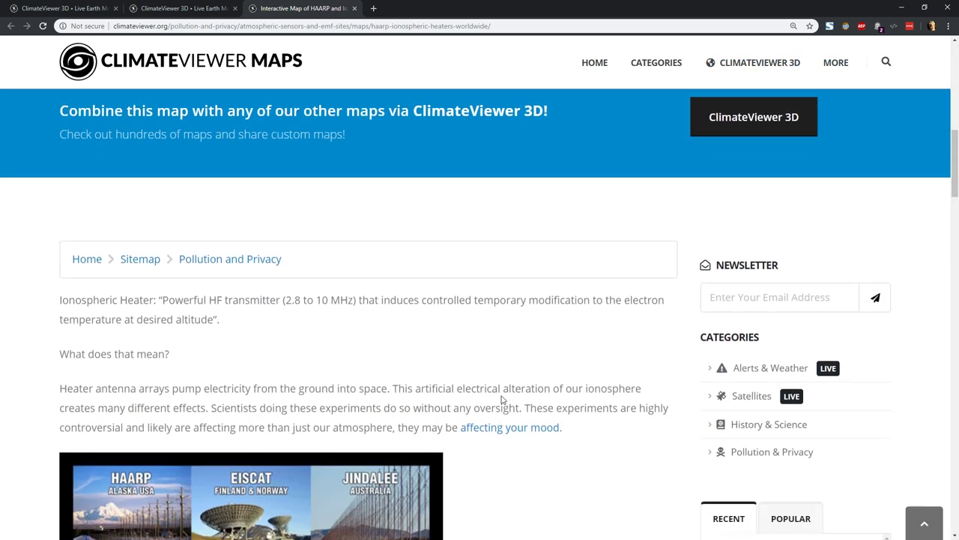
{"action": "scroll", "coordinate": [502, 395], "scroll_direction": "down", "scroll_amount": 7}
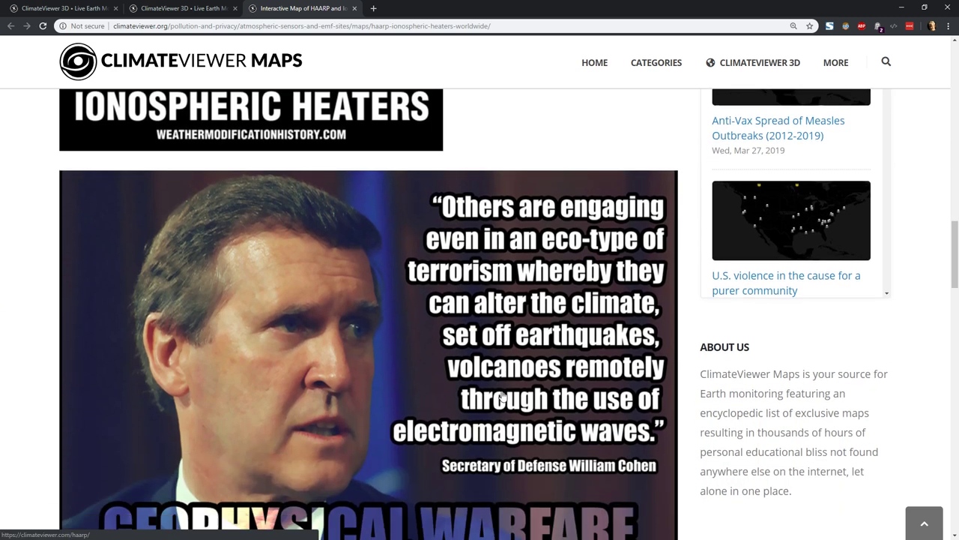
{"action": "scroll", "coordinate": [502, 391], "scroll_direction": "down", "scroll_amount": 3}
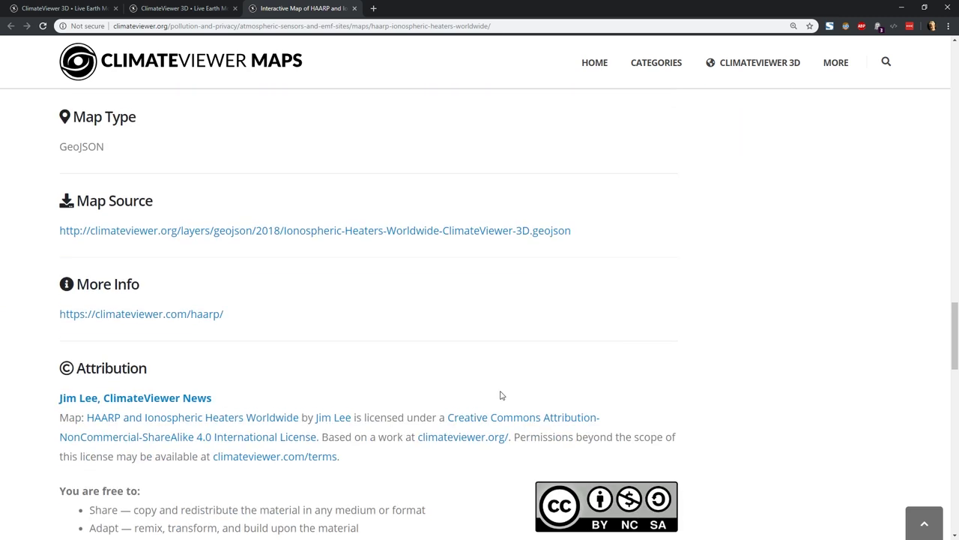
{"action": "scroll", "coordinate": [495, 387], "scroll_direction": "up", "scroll_amount": 4}
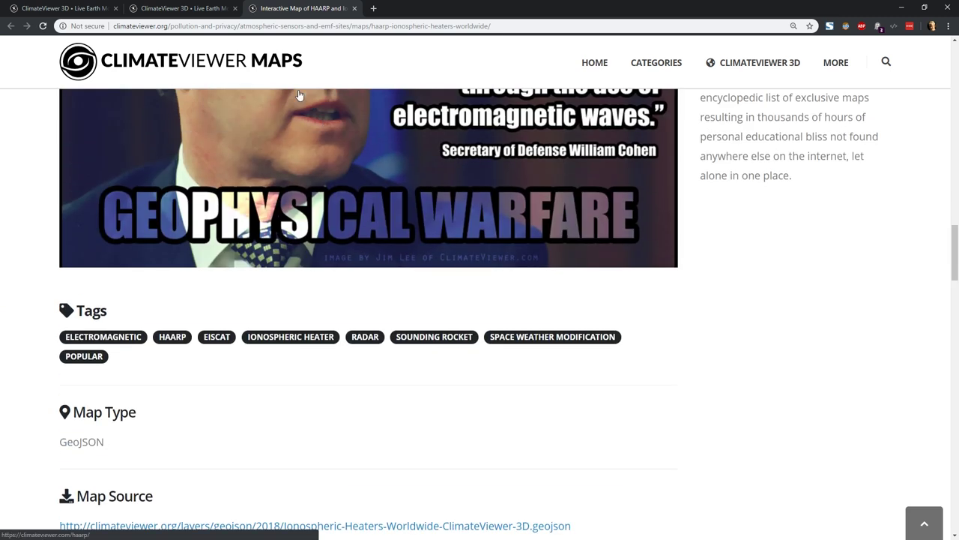
{"action": "left_click", "coordinate": [182, 11]}
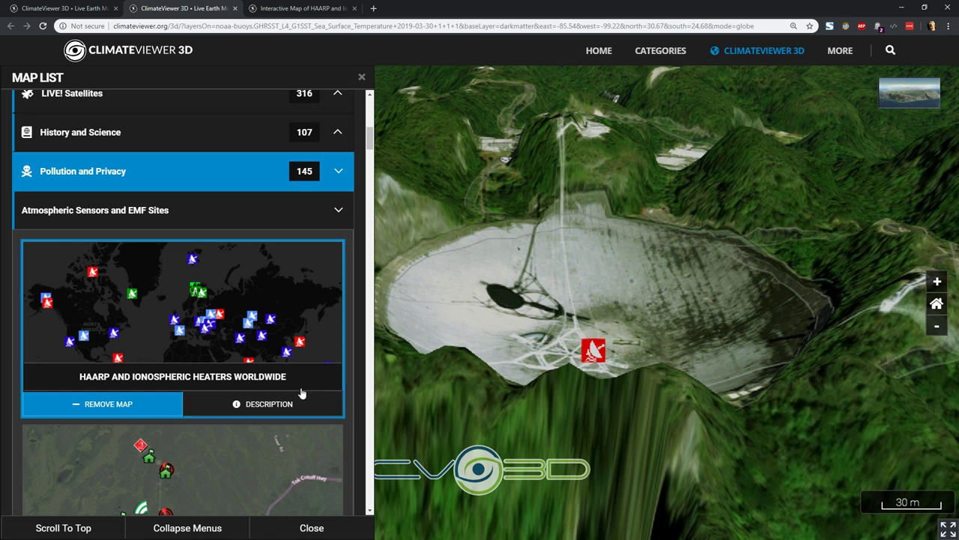
{"action": "scroll", "coordinate": [301, 394], "scroll_direction": "up", "scroll_amount": 7}
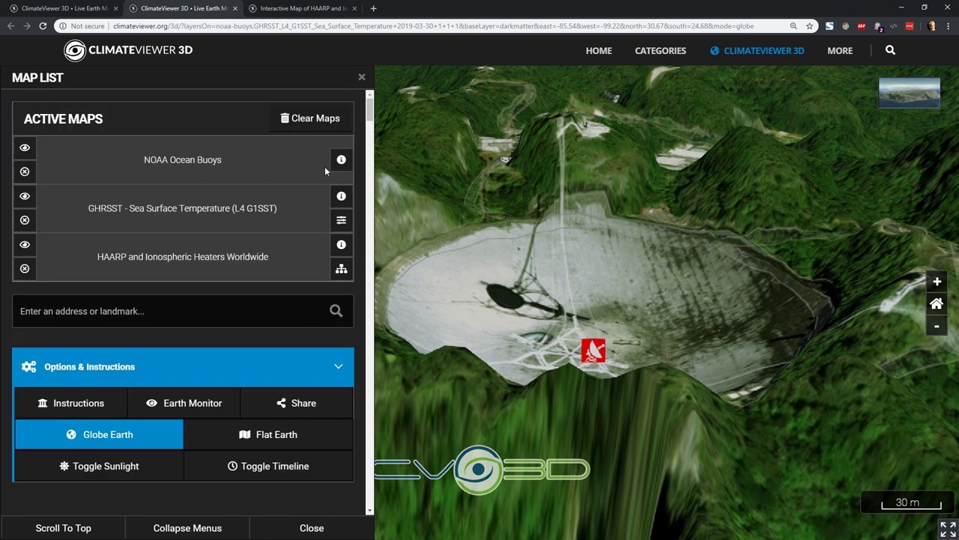
- Clear all active maps and collapse the Atmospheric Sensors and EMF Sites group under Pollution and Privacy
{"action": "left_click", "coordinate": [322, 118]}
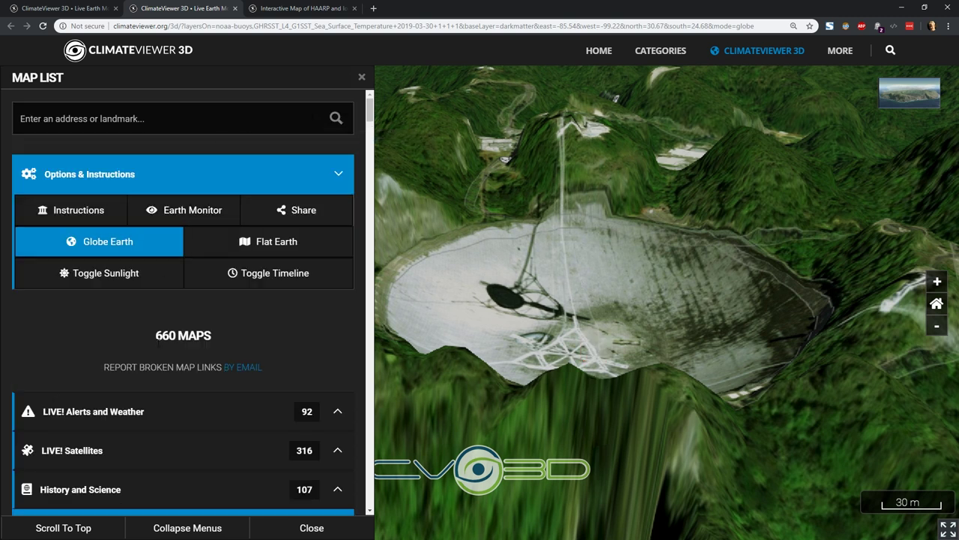
{"action": "scroll", "coordinate": [148, 335], "scroll_direction": "down", "scroll_amount": 3}
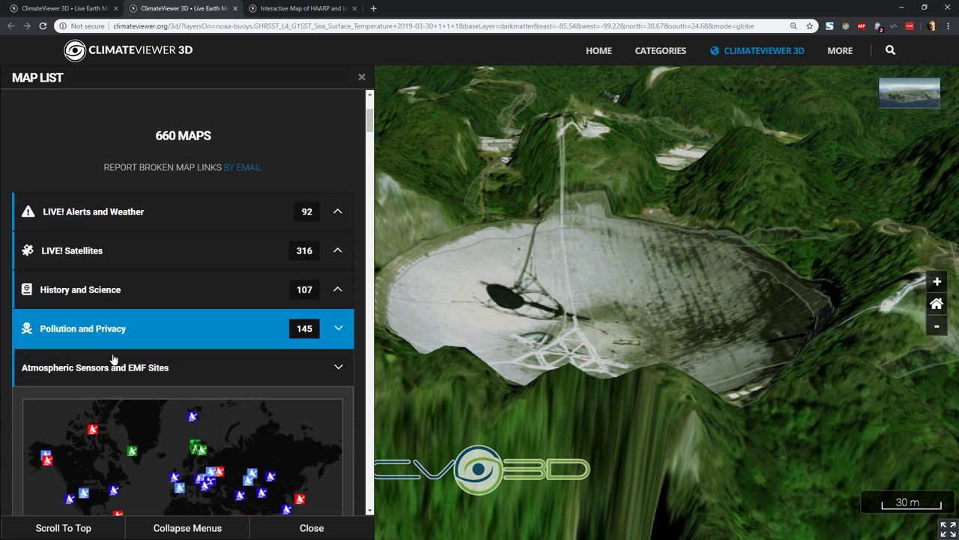
{"action": "scroll", "coordinate": [147, 365], "scroll_direction": "down", "scroll_amount": 1}
{"action": "left_click", "coordinate": [148, 319]}
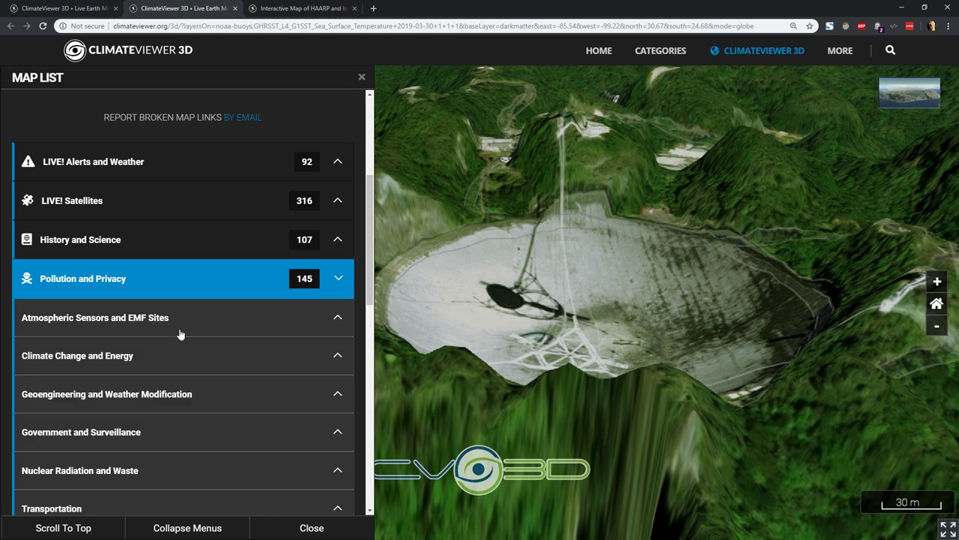
- Expand the Nuclear Radiation and Waste group and browse its maps down to the 2011 Fukushima Daiichi fallout entry
{"action": "scroll", "coordinate": [172, 330], "scroll_direction": "down", "scroll_amount": 2}
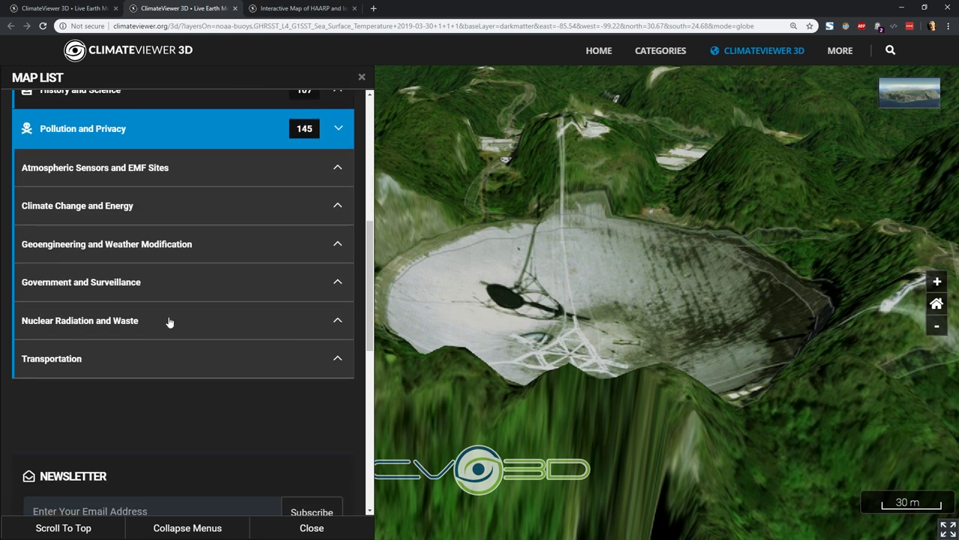
{"action": "left_click", "coordinate": [75, 321]}
{"action": "scroll", "coordinate": [180, 315], "scroll_direction": "down", "scroll_amount": 6}
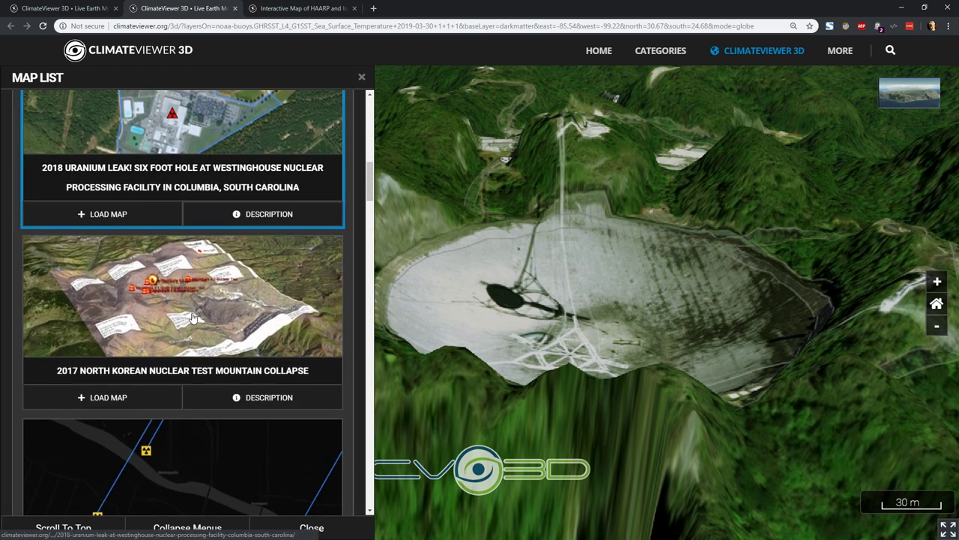
{"action": "scroll", "coordinate": [188, 311], "scroll_direction": "down", "scroll_amount": 7}
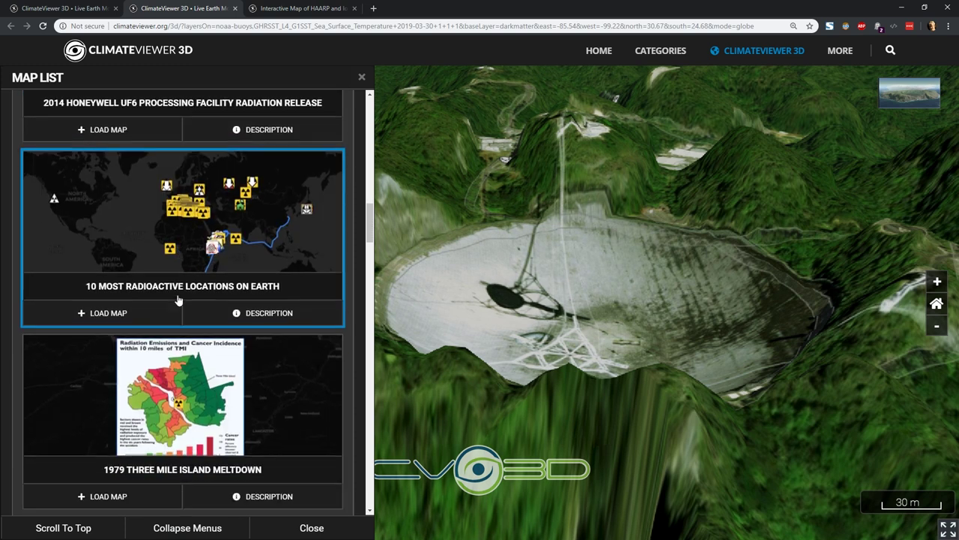
{"action": "scroll", "coordinate": [178, 303], "scroll_direction": "down", "scroll_amount": 4}
{"action": "scroll", "coordinate": [168, 341], "scroll_direction": "down", "scroll_amount": 2}
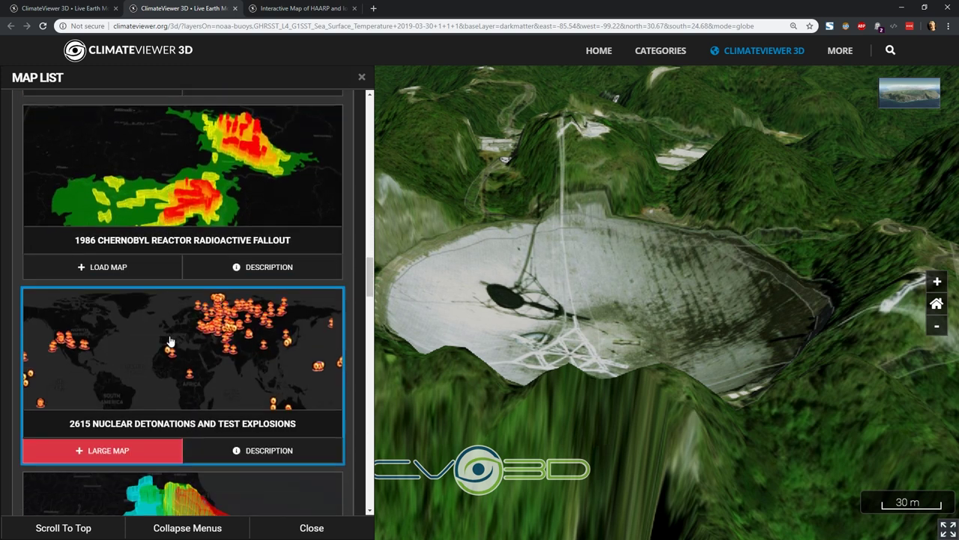
{"action": "scroll", "coordinate": [168, 341], "scroll_direction": "down", "scroll_amount": 2}
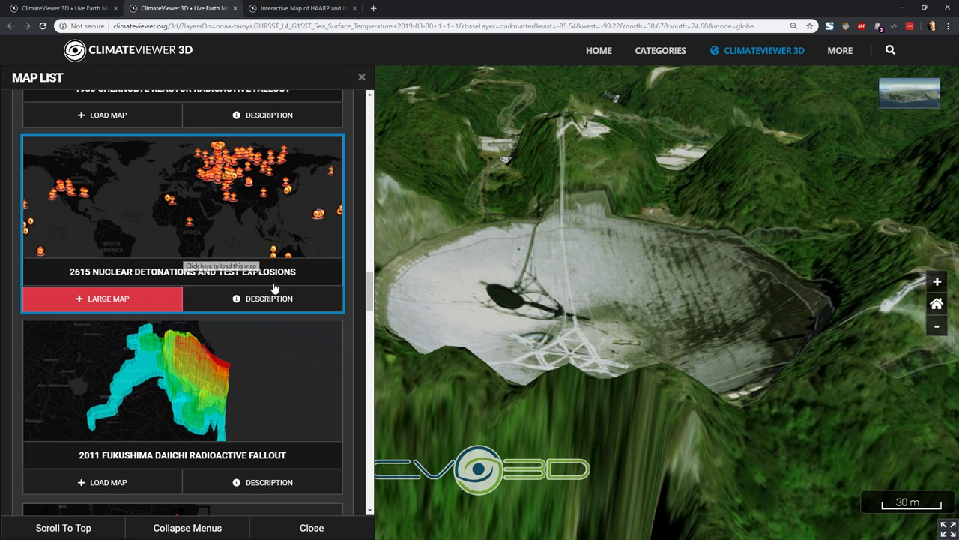
{"action": "scroll", "coordinate": [233, 237], "scroll_direction": "up", "scroll_amount": 12}
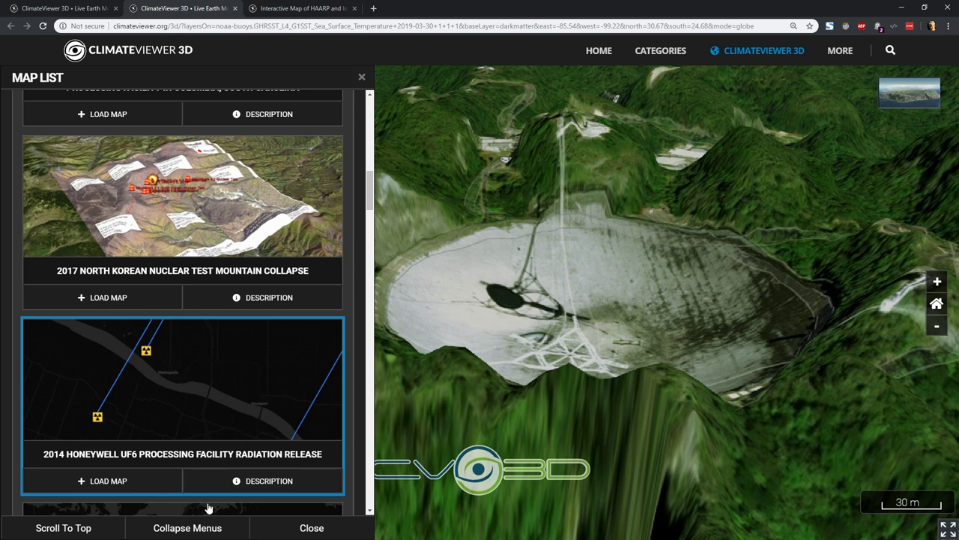
- Collapse all map list categories and expand History and Science to show its groups
{"action": "left_click", "coordinate": [204, 526]}
{"action": "scroll", "coordinate": [188, 319], "scroll_direction": "up", "scroll_amount": 10}
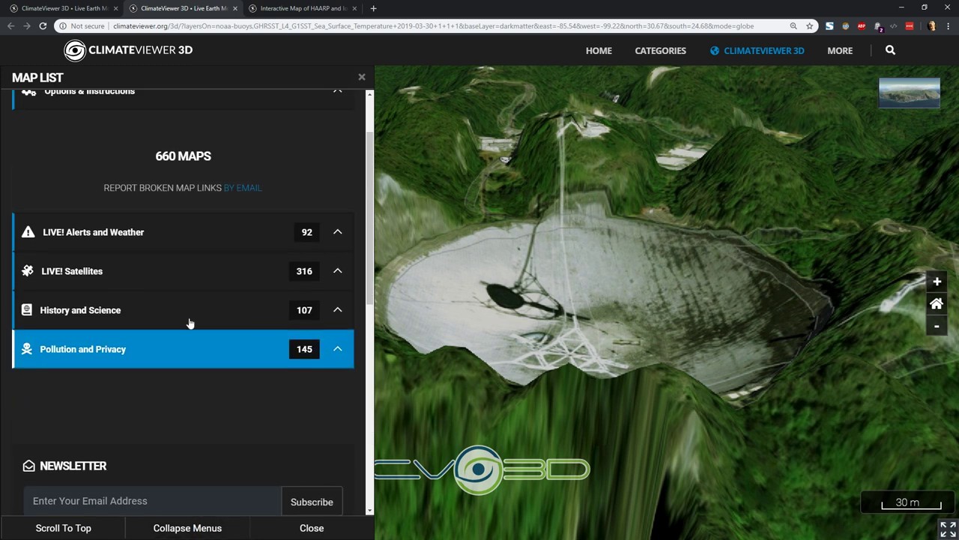
{"action": "left_click", "coordinate": [161, 395]}
{"action": "scroll", "coordinate": [184, 390], "scroll_direction": "down", "scroll_amount": 3}
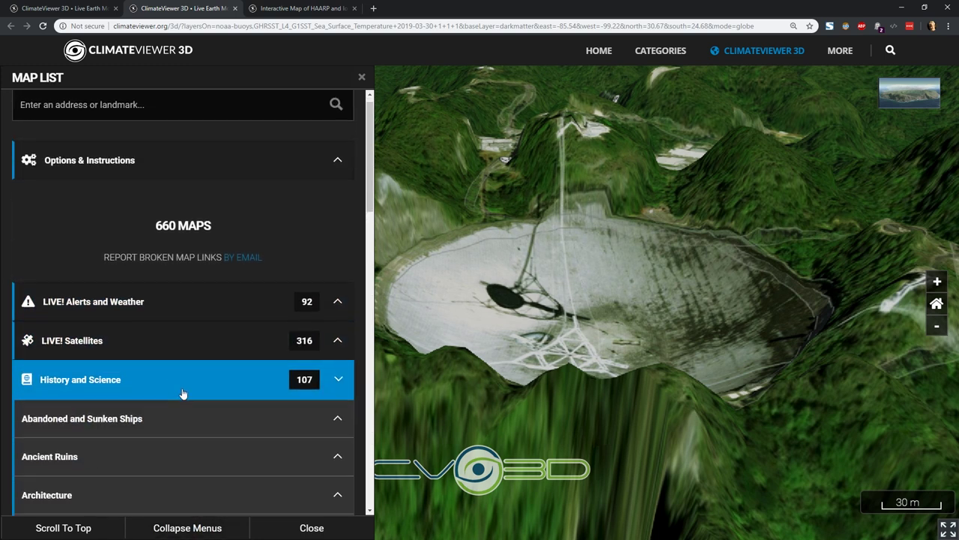
{"action": "scroll", "coordinate": [187, 345], "scroll_direction": "down", "scroll_amount": 1}
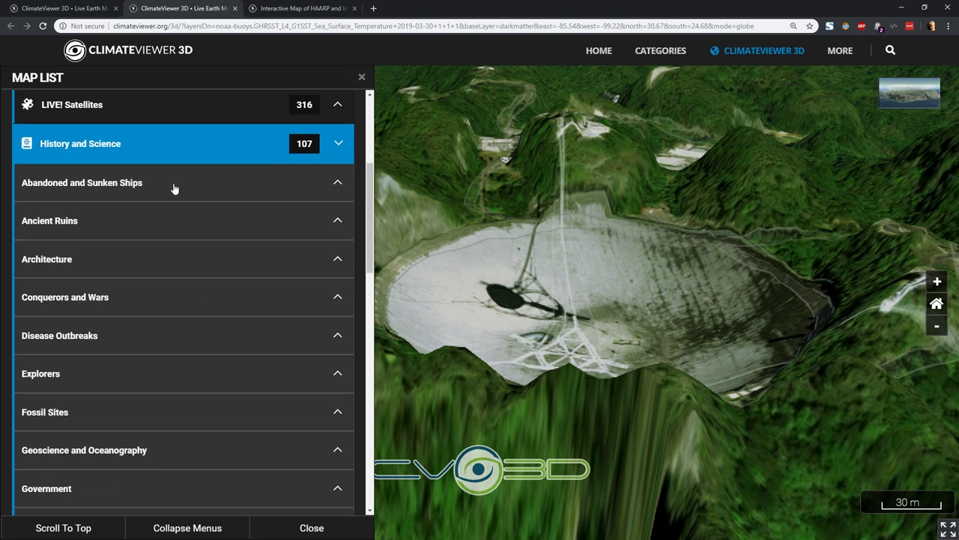
- Preview the maps in Abandoned and Sunken Ships, Ancient Ruins, and Architecture, collapsing each group after viewing it
{"action": "left_click", "coordinate": [146, 187]}
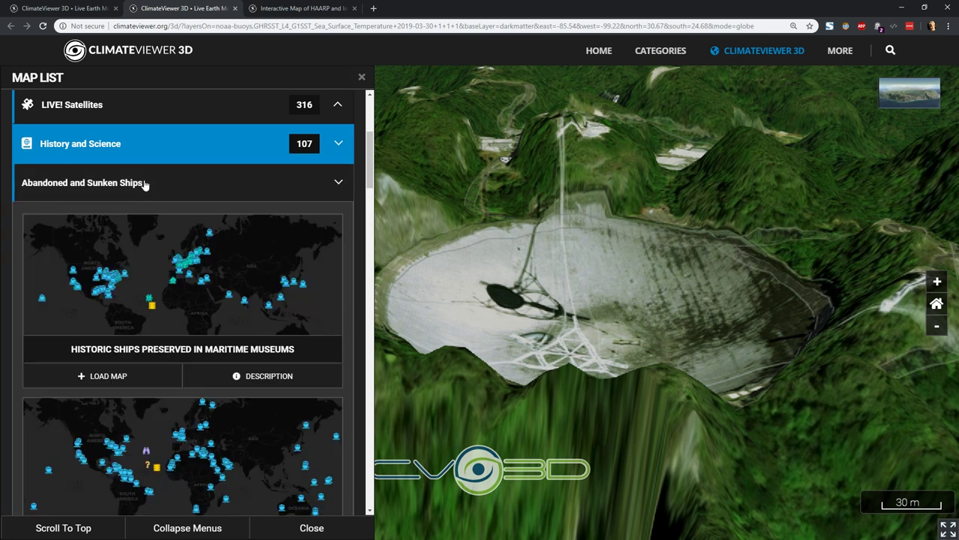
{"action": "left_click", "coordinate": [145, 185]}
{"action": "left_click", "coordinate": [100, 221]}
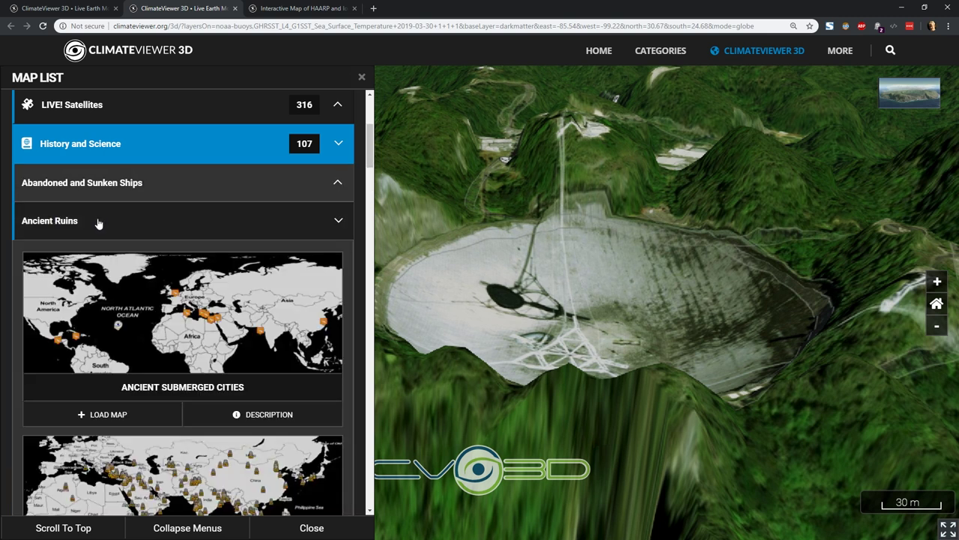
{"action": "left_click", "coordinate": [98, 222]}
{"action": "left_click", "coordinate": [80, 263]}
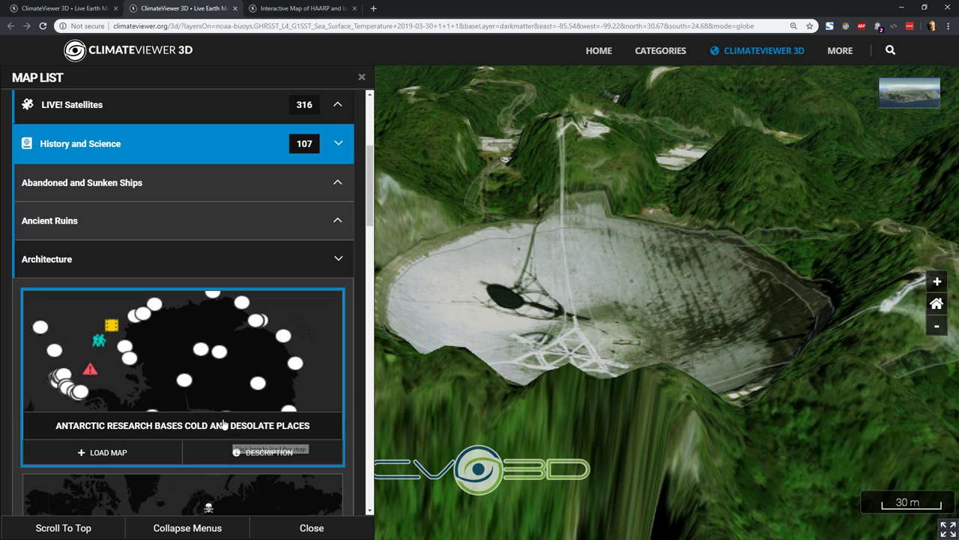
{"action": "left_click", "coordinate": [88, 267]}
- Browse the Conquerors and Wars maps from World War 2 through Civil War Part 2, and collapse the group
{"action": "scroll", "coordinate": [87, 231], "scroll_direction": "down", "scroll_amount": 1}
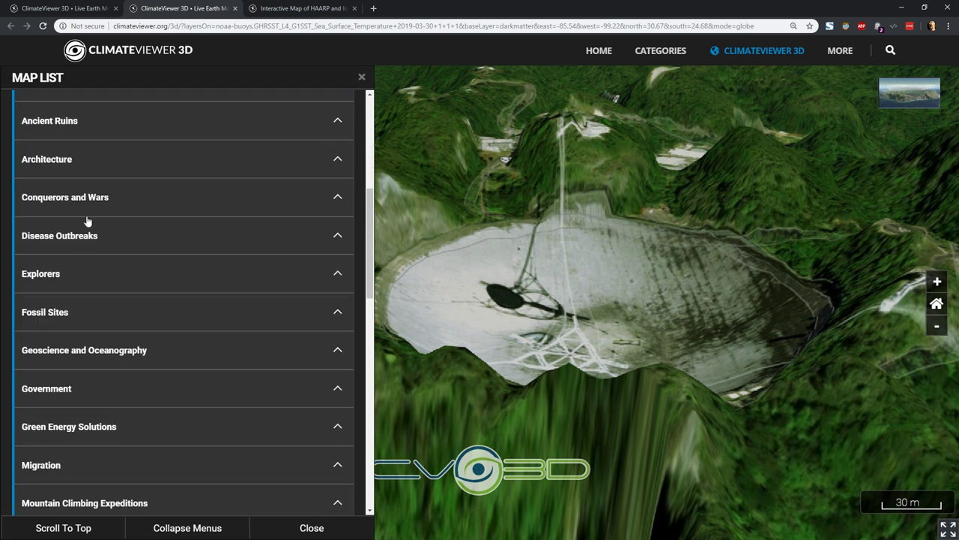
{"action": "left_click", "coordinate": [88, 197]}
{"action": "scroll", "coordinate": [159, 255], "scroll_direction": "down", "scroll_amount": 1}
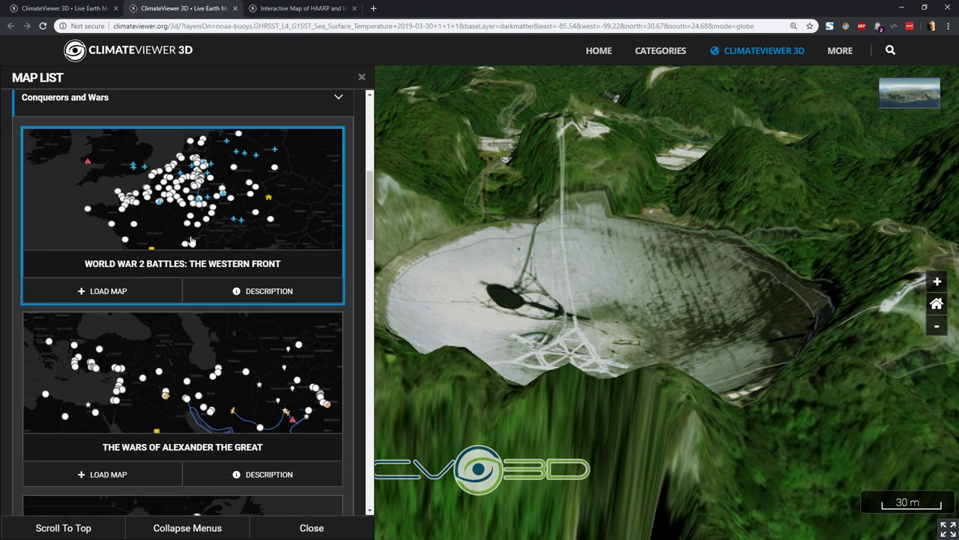
{"action": "scroll", "coordinate": [199, 326], "scroll_direction": "down", "scroll_amount": 1}
{"action": "scroll", "coordinate": [199, 328], "scroll_direction": "down", "scroll_amount": 3}
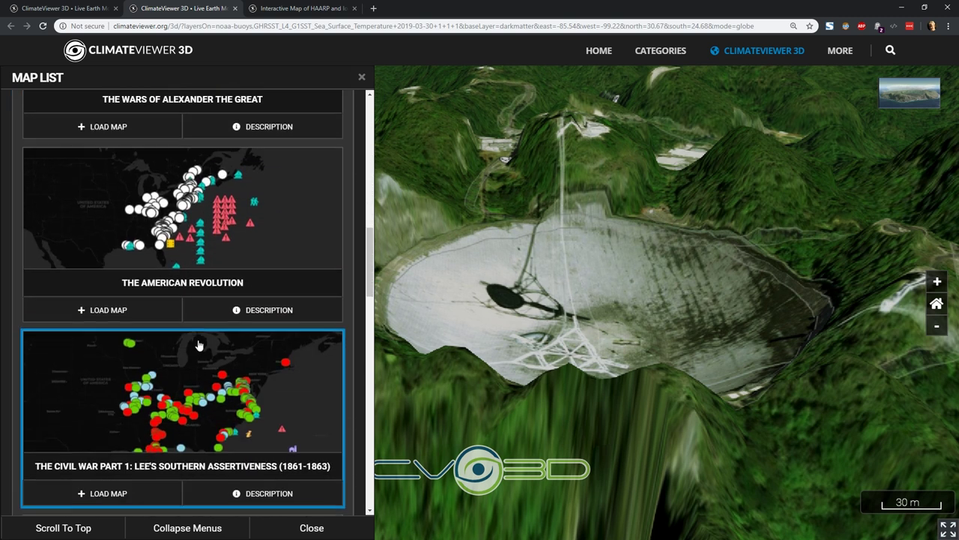
{"action": "scroll", "coordinate": [183, 306], "scroll_direction": "down", "scroll_amount": 1}
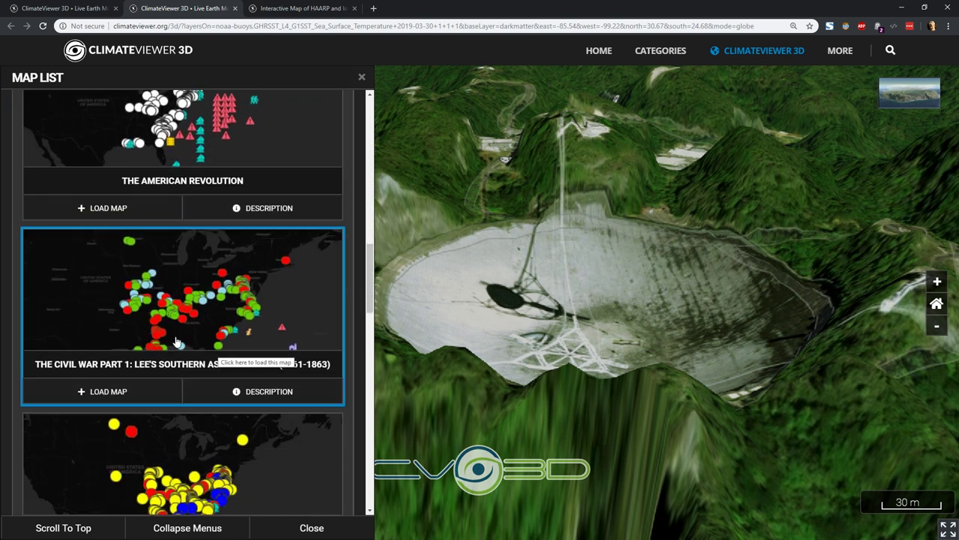
{"action": "scroll", "coordinate": [172, 334], "scroll_direction": "down", "scroll_amount": 1}
{"action": "scroll", "coordinate": [160, 330], "scroll_direction": "down", "scroll_amount": 1}
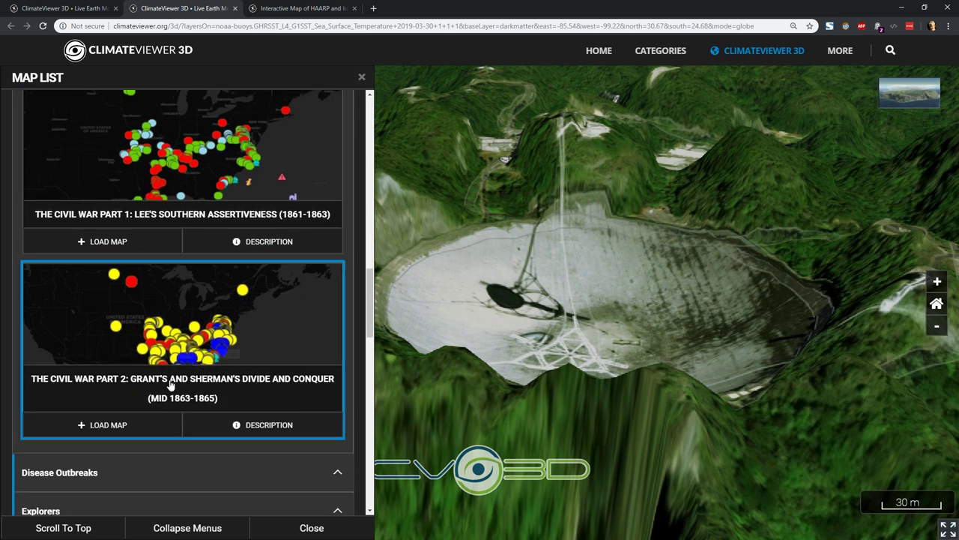
{"action": "scroll", "coordinate": [225, 295], "scroll_direction": "up", "scroll_amount": 4}
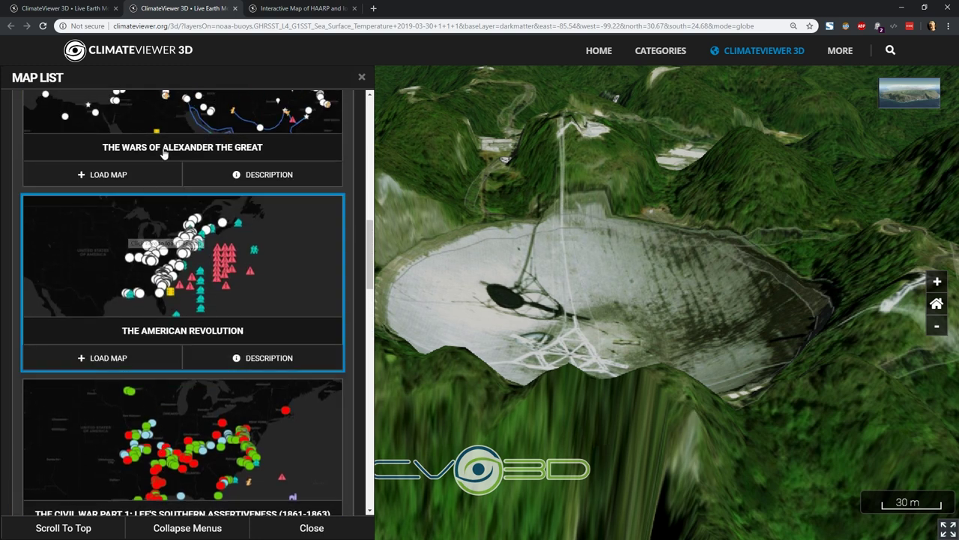
{"action": "scroll", "coordinate": [218, 278], "scroll_direction": "up", "scroll_amount": 2}
{"action": "scroll", "coordinate": [214, 278], "scroll_direction": "up", "scroll_amount": 4}
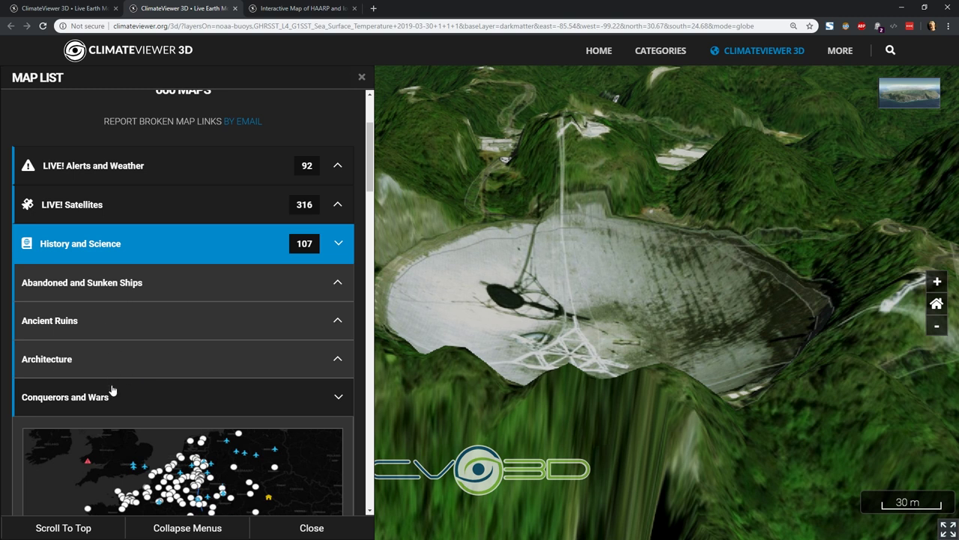
{"action": "left_click", "coordinate": [105, 401]}
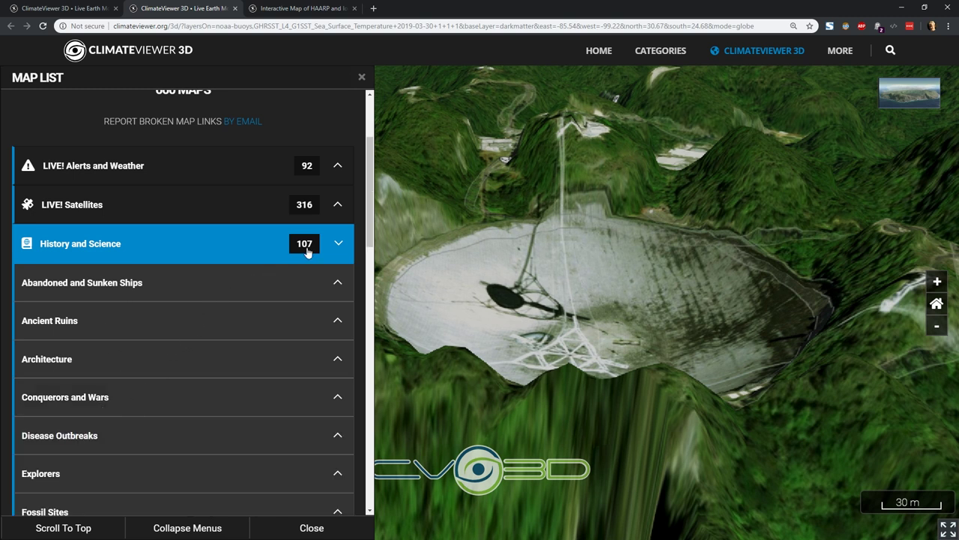
- Load the Plastic Pollution Worldwide map from the Geoscience and Oceanography group onto the globe
{"action": "scroll", "coordinate": [221, 373], "scroll_direction": "down", "scroll_amount": 3}
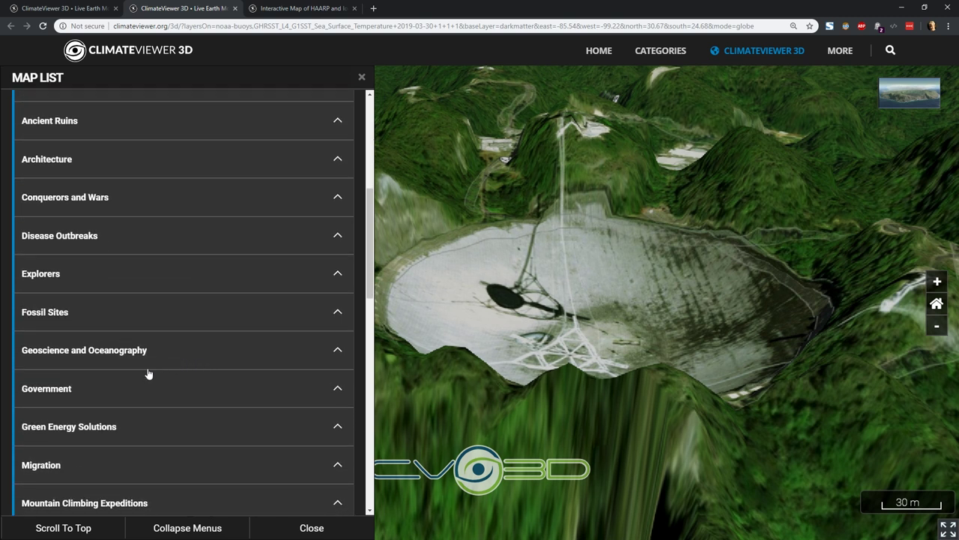
{"action": "scroll", "coordinate": [123, 344], "scroll_direction": "down", "scroll_amount": 1}
{"action": "left_click", "coordinate": [120, 313]}
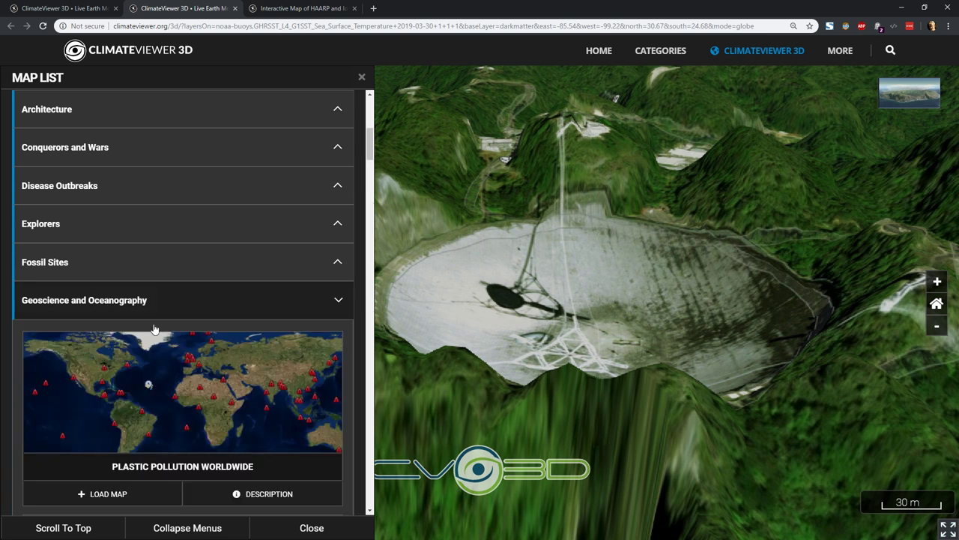
{"action": "scroll", "coordinate": [153, 328], "scroll_direction": "down", "scroll_amount": 3}
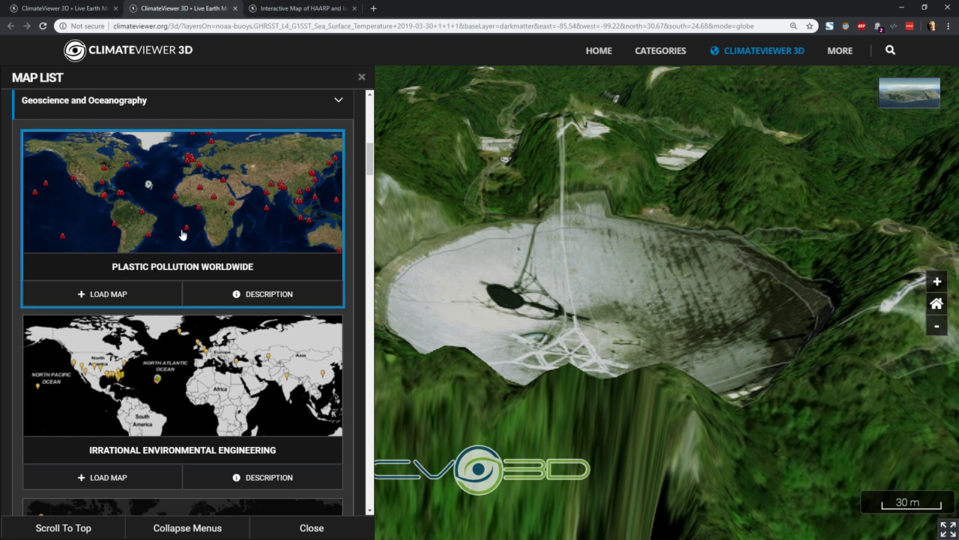
{"action": "scroll", "coordinate": [184, 304], "scroll_direction": "down", "scroll_amount": 2}
{"action": "scroll", "coordinate": [184, 304], "scroll_direction": "up", "scroll_amount": 10}
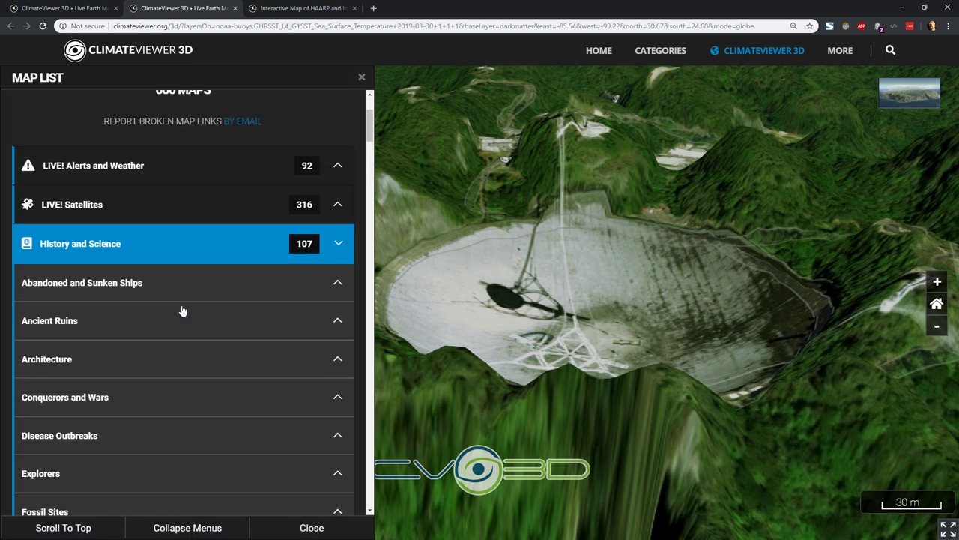
{"action": "scroll", "coordinate": [180, 321], "scroll_direction": "down", "scroll_amount": 7}
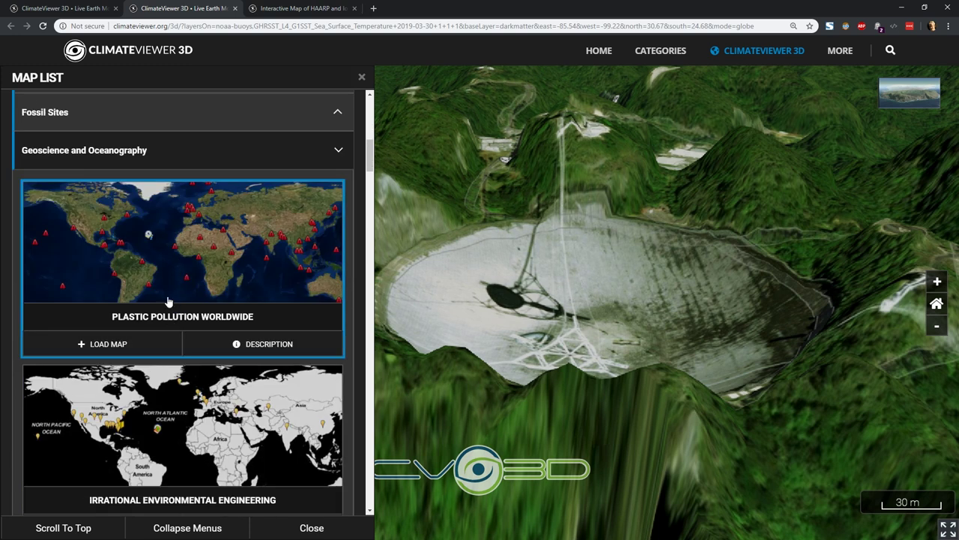
{"action": "left_click", "coordinate": [96, 339]}
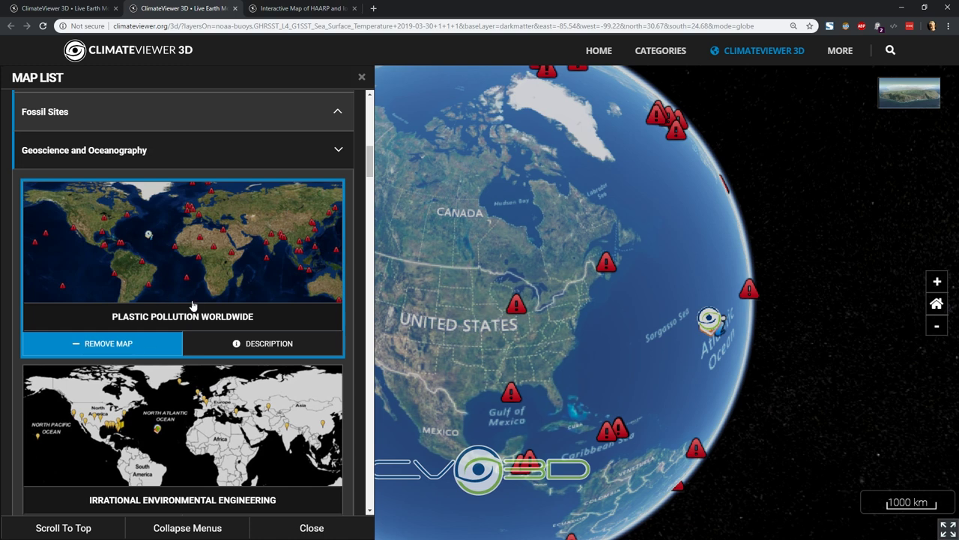
- Rotate the globe to centre North America and open the details of the Great Lakes plastic trash marker
{"action": "scroll", "coordinate": [191, 302], "scroll_direction": "up", "scroll_amount": 4}
{"action": "left_click_drag", "start_coordinate": [536, 330], "coordinate": [594, 291]}
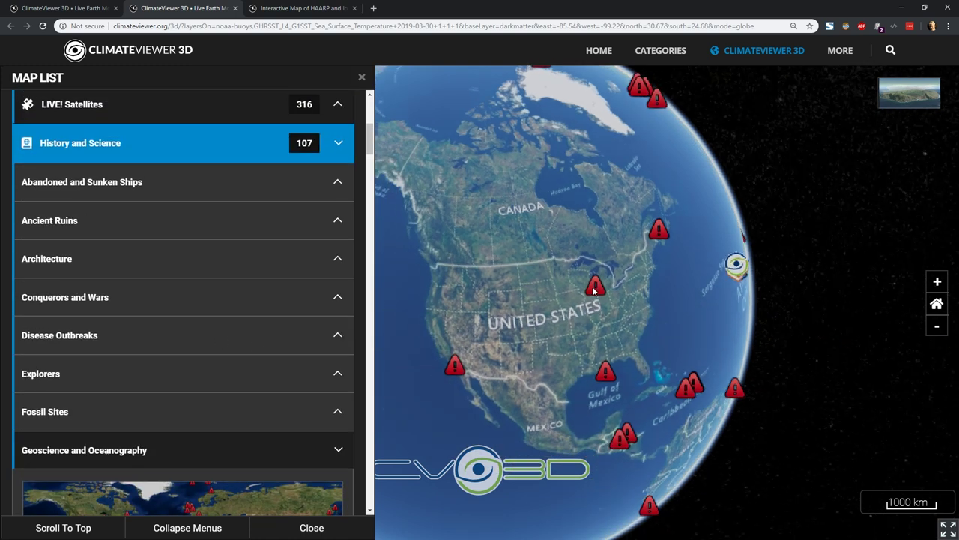
{"action": "left_click", "coordinate": [595, 290]}
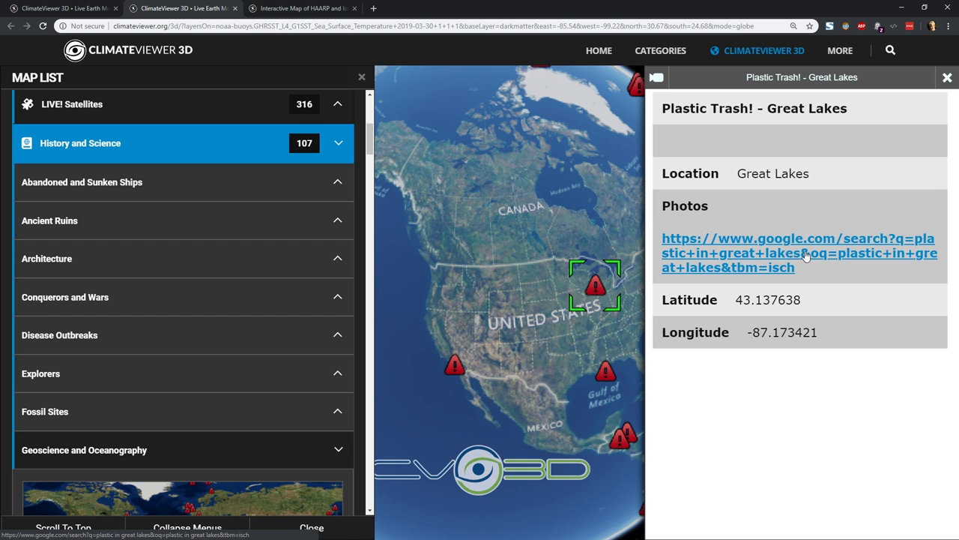
- Follow the marker's photo link, enlarge the Inhabitat microplastic pollution image, and close the image results to return to the globe
{"action": "left_click", "coordinate": [743, 261]}
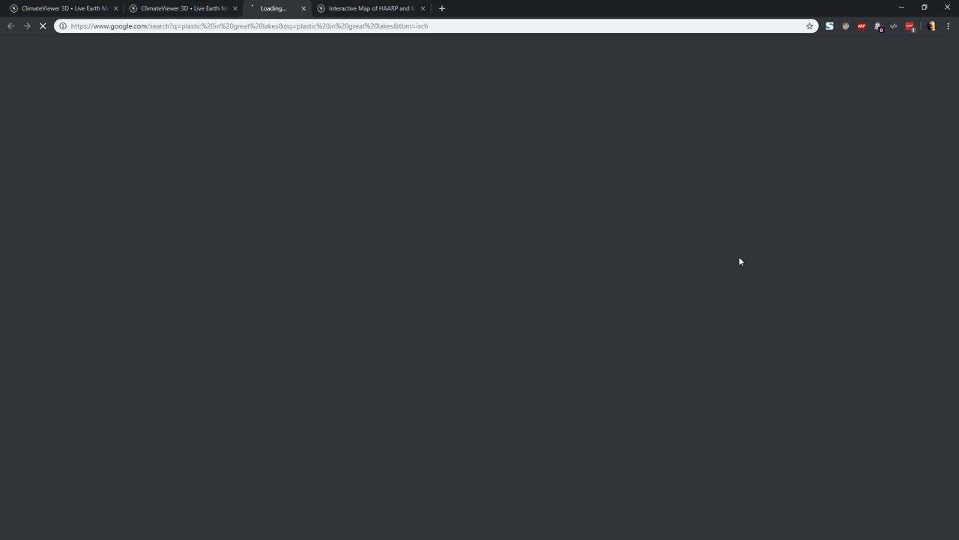
{"action": "scroll", "coordinate": [276, 279], "scroll_direction": "down", "scroll_amount": 1}
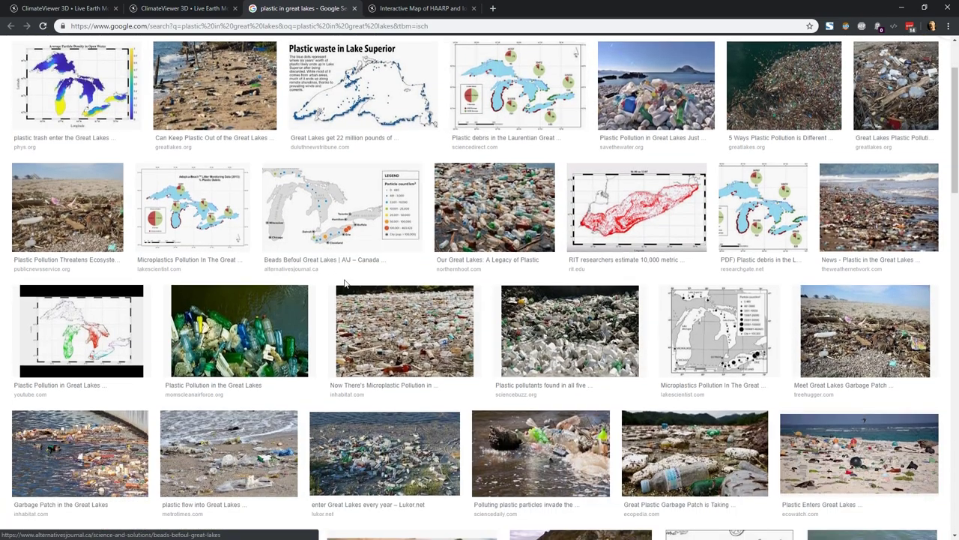
{"action": "left_click", "coordinate": [447, 307]}
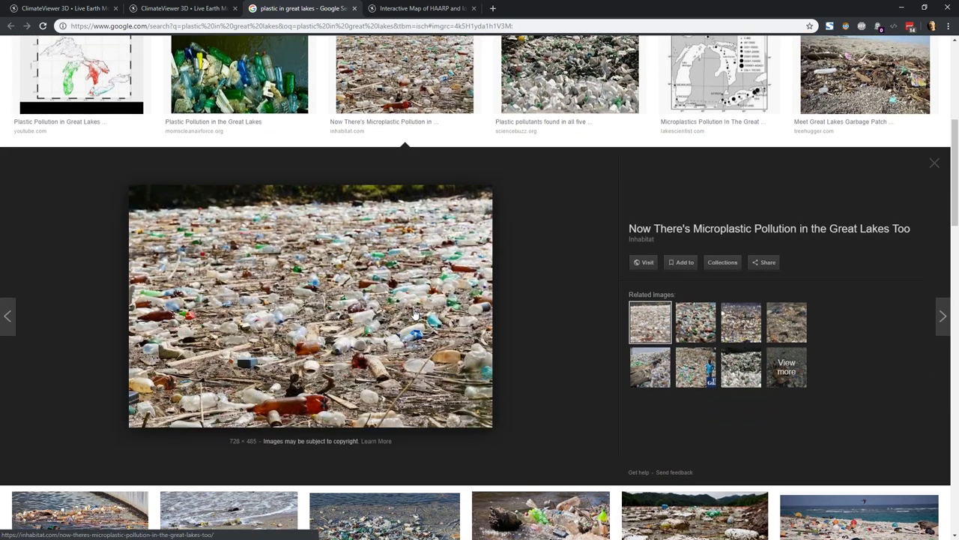
{"action": "left_click", "coordinate": [354, 8]}
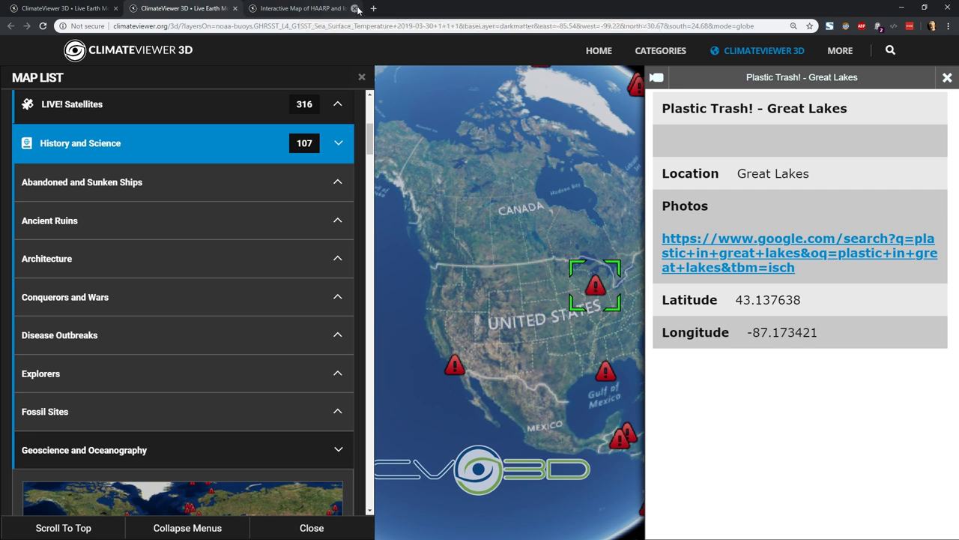
- Close the Interactive Map of HAARP tab, collapse the Geoscience and Oceanography group, and look over the remaining map groups
{"action": "left_click", "coordinate": [355, 8]}
{"action": "scroll", "coordinate": [174, 247], "scroll_direction": "down", "scroll_amount": 4}
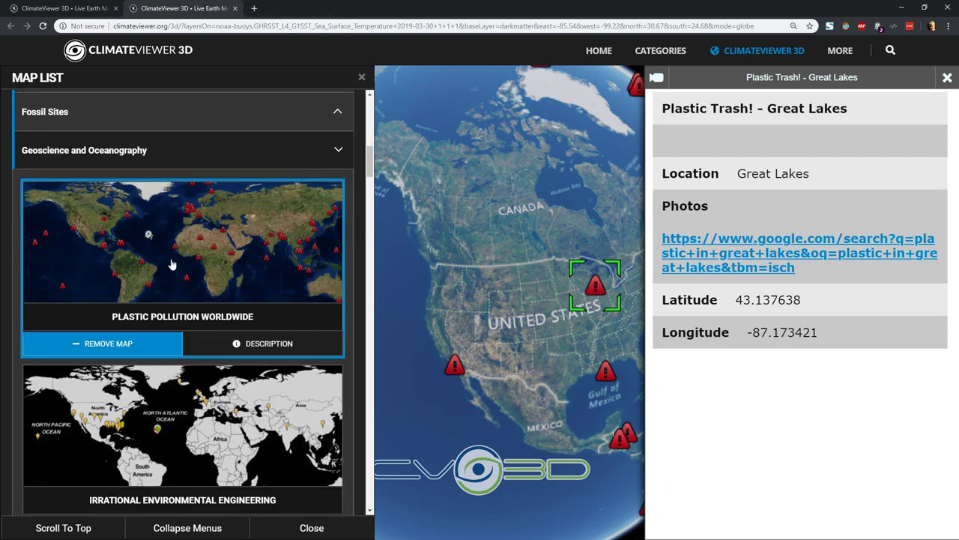
{"action": "left_click", "coordinate": [122, 150]}
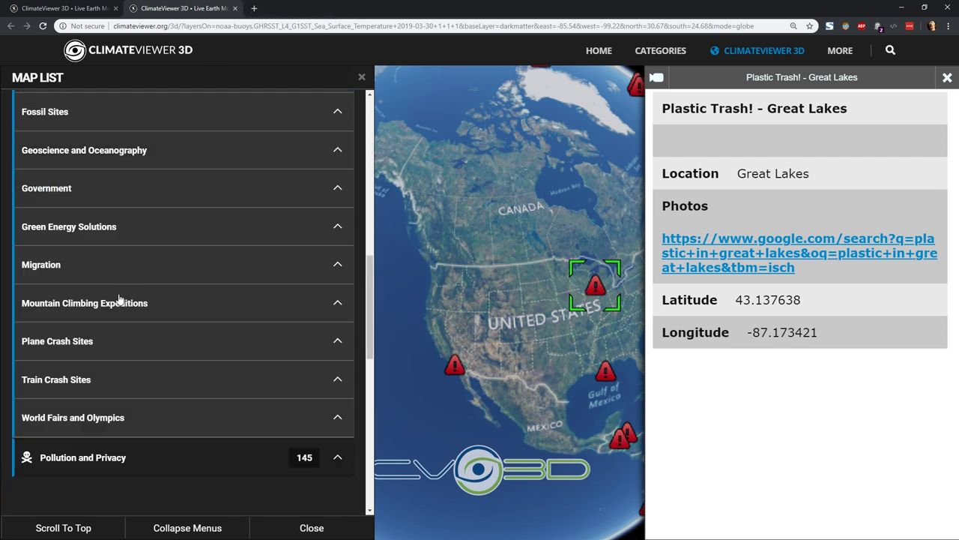
{"action": "scroll", "coordinate": [62, 264], "scroll_direction": "down", "scroll_amount": 3}
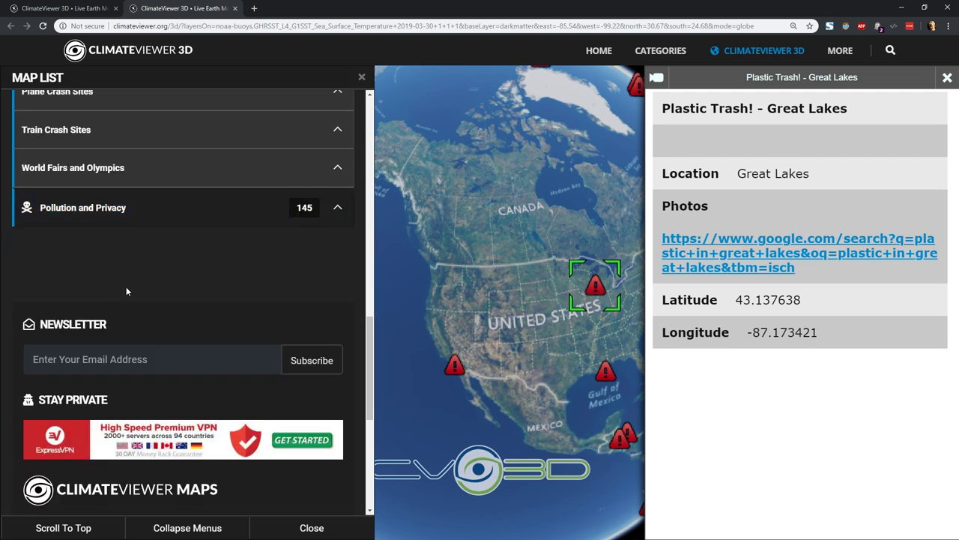
{"action": "scroll", "coordinate": [140, 253], "scroll_direction": "up", "scroll_amount": 10}
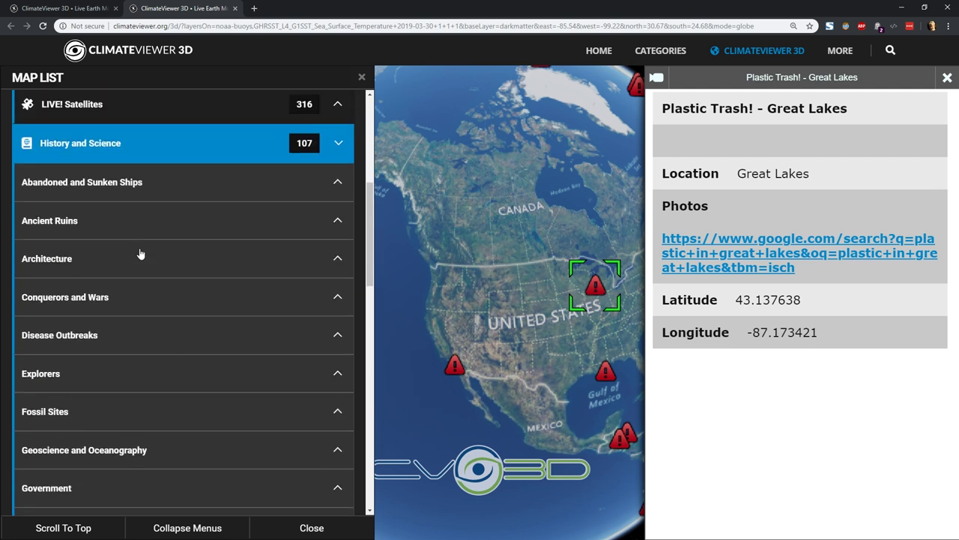
- Collapse the History and Science category and close the Great Lakes plastic trash marker details
{"action": "left_click", "coordinate": [118, 295]}
{"action": "scroll", "coordinate": [188, 315], "scroll_direction": "up", "scroll_amount": 3}
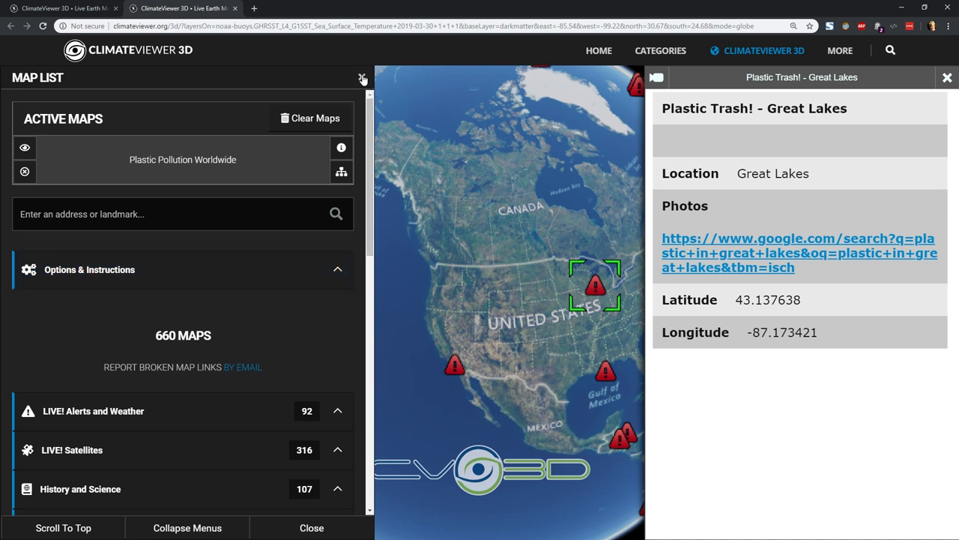
{"action": "left_click", "coordinate": [947, 77]}
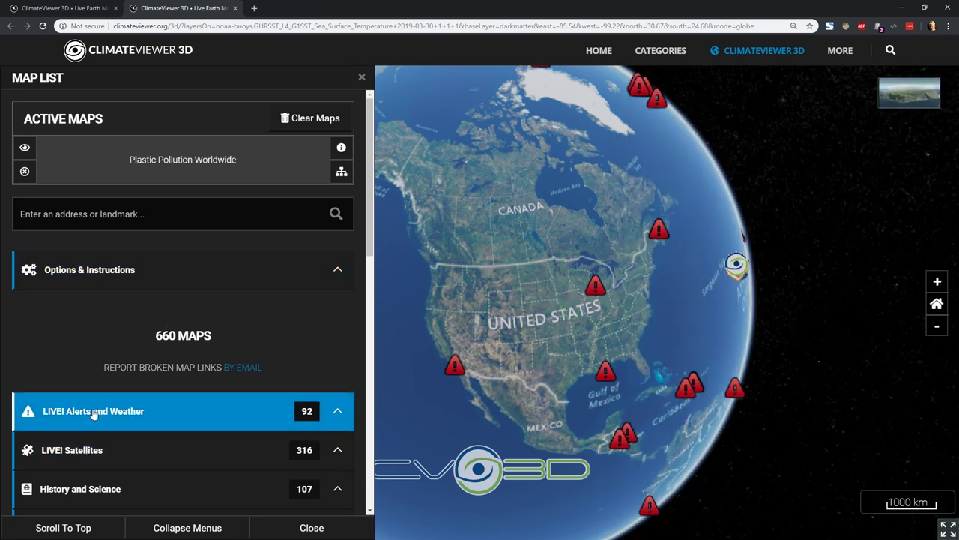
- Expand the LIVE! Satellites category, browse the EUMETSAT maps, and collapse that group
{"action": "left_click", "coordinate": [94, 453]}
{"action": "scroll", "coordinate": [151, 376], "scroll_direction": "down", "scroll_amount": 3}
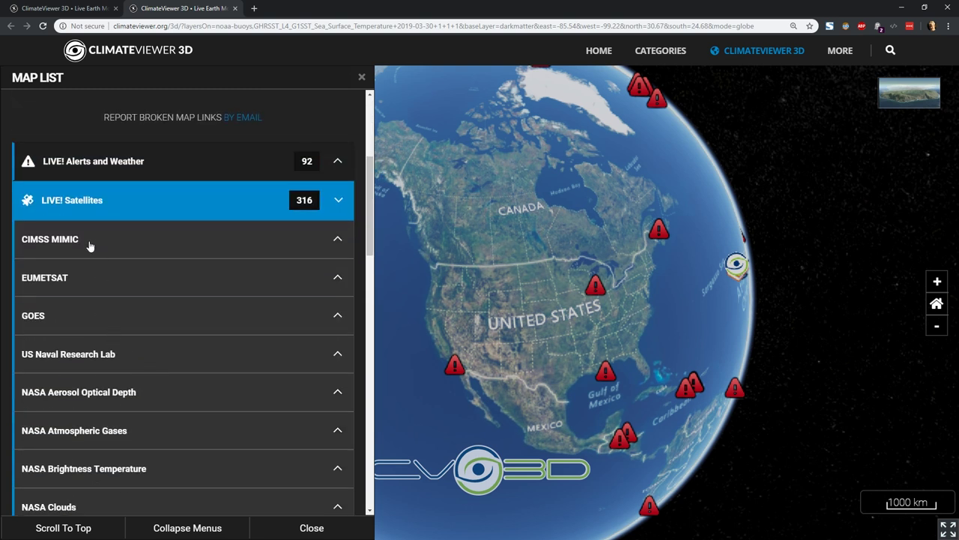
{"action": "left_click", "coordinate": [80, 280]}
{"action": "scroll", "coordinate": [114, 309], "scroll_direction": "down", "scroll_amount": 5}
{"action": "scroll", "coordinate": [114, 308], "scroll_direction": "up", "scroll_amount": 8}
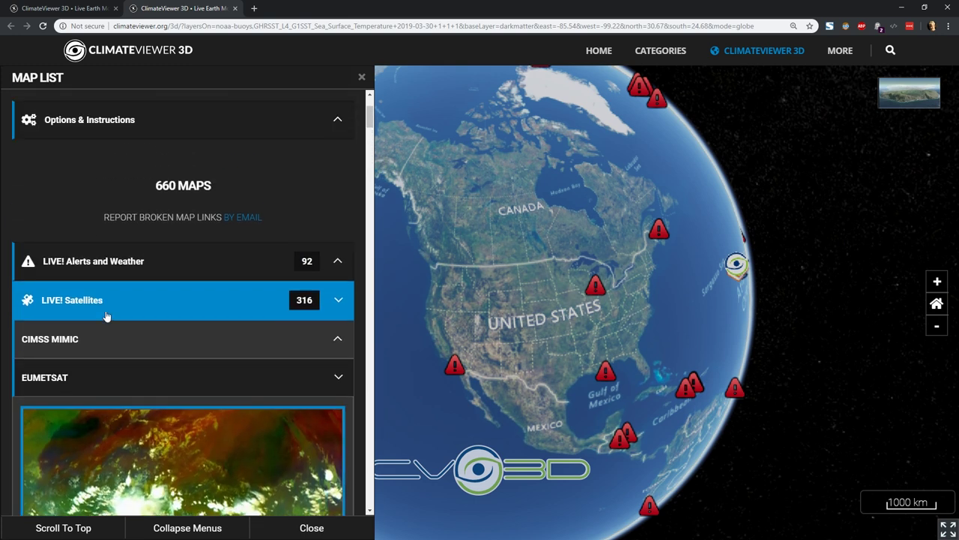
{"action": "left_click", "coordinate": [81, 377]}
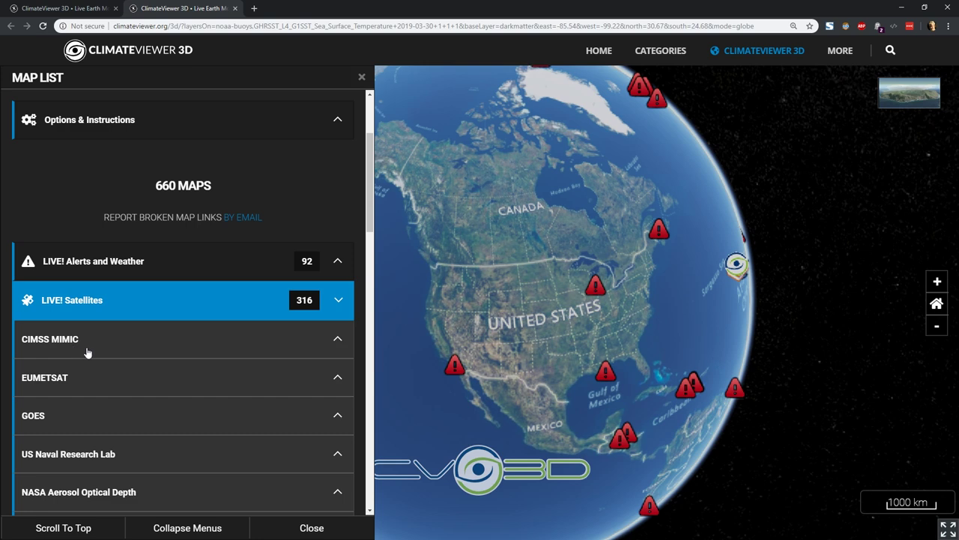
- Load the NHC Enhancement - Infrared - Northeast Pacific map from the CIMSS MIMIC group onto the globe
{"action": "left_click", "coordinate": [93, 341]}
{"action": "scroll", "coordinate": [95, 348], "scroll_direction": "down", "scroll_amount": 10}
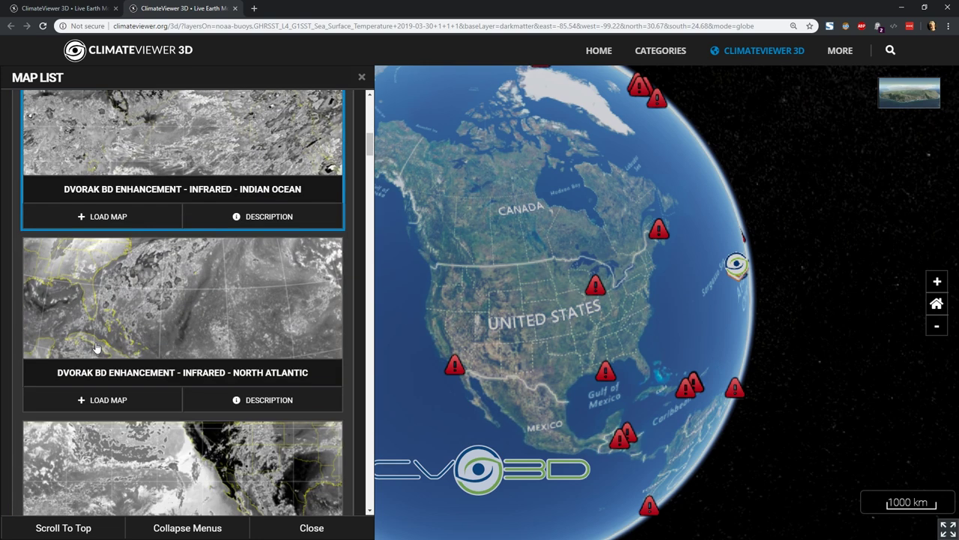
{"action": "scroll", "coordinate": [95, 348], "scroll_direction": "down", "scroll_amount": 8}
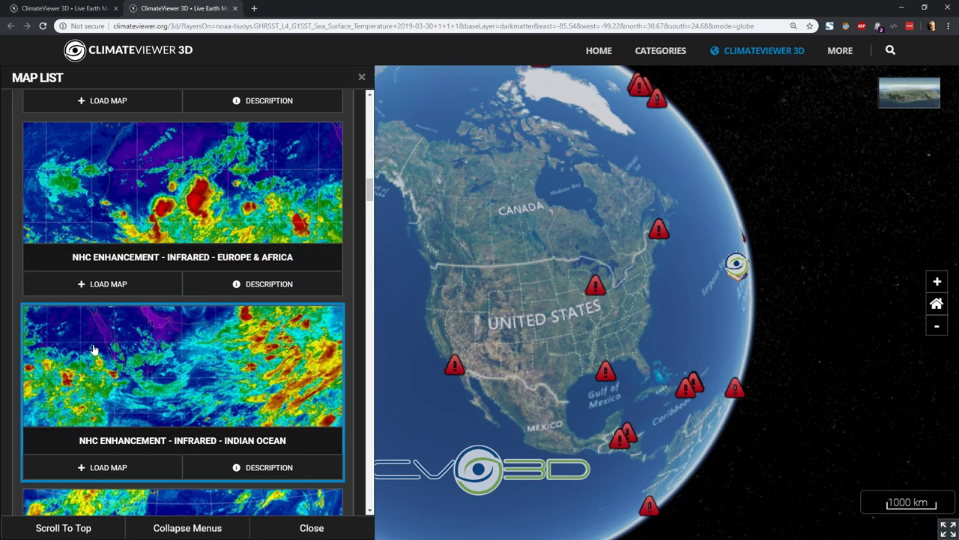
{"action": "scroll", "coordinate": [111, 311], "scroll_direction": "down", "scroll_amount": 3}
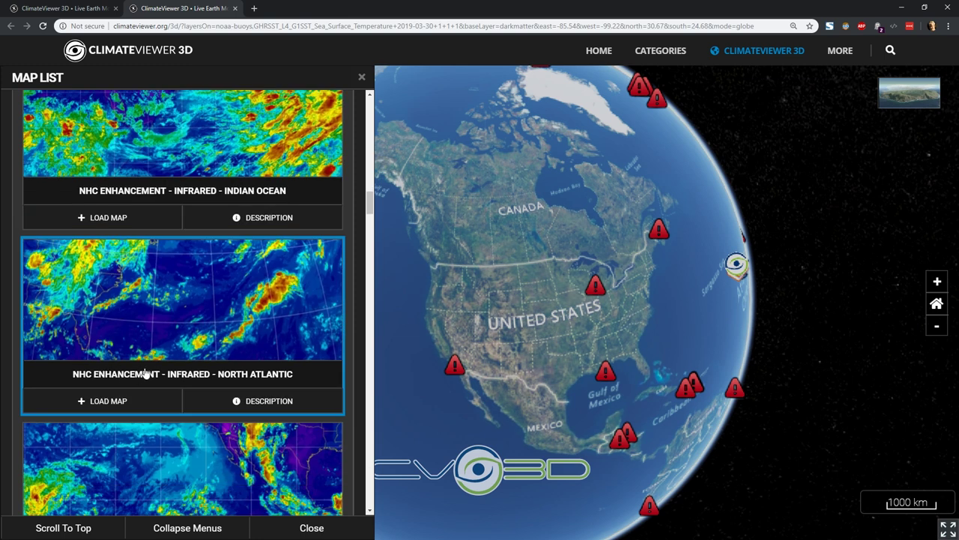
{"action": "scroll", "coordinate": [137, 350], "scroll_direction": "down", "scroll_amount": 2}
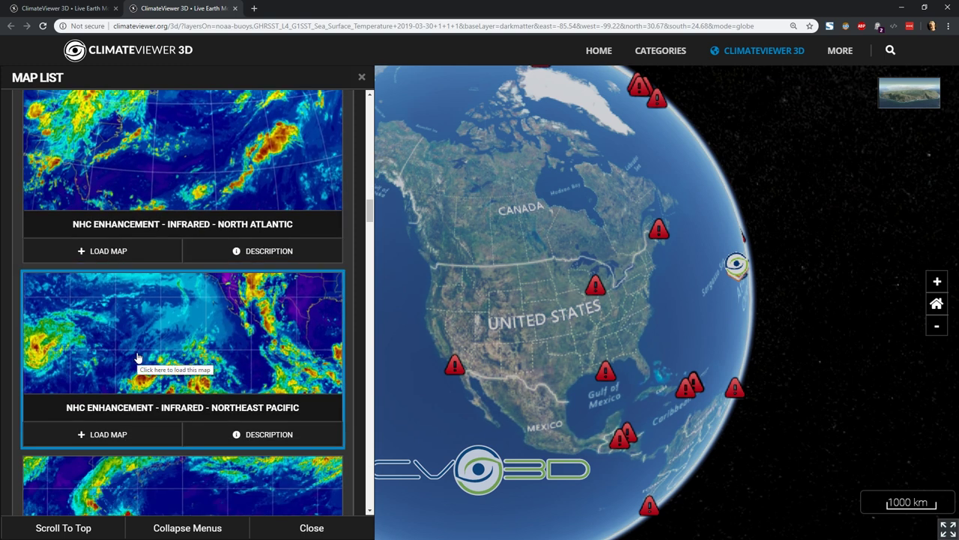
{"action": "left_click", "coordinate": [135, 338]}
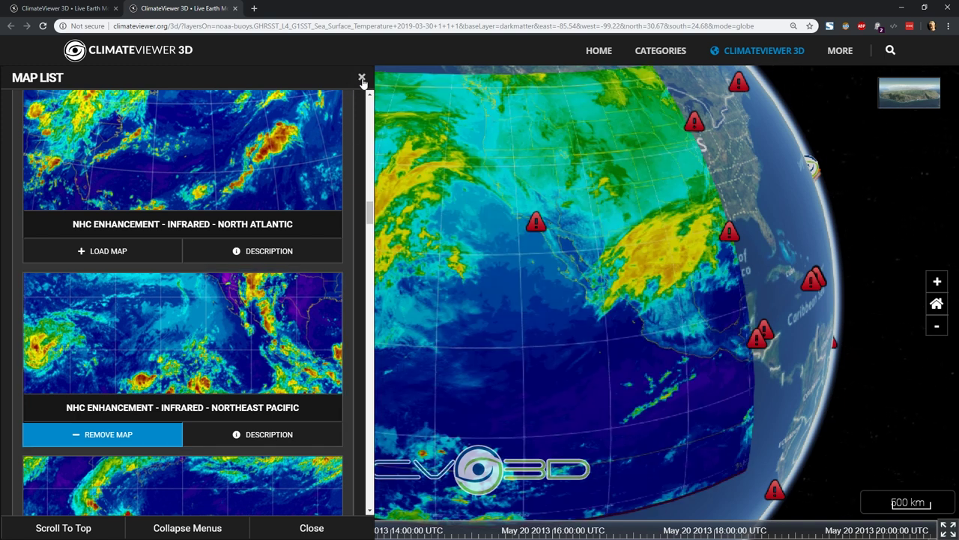
- Hide the map list, scrub the infrared animation to about 20:13 UTC on May 20 2013, and inspect the Northeast Pacific imagery
{"action": "left_click", "coordinate": [362, 78]}
{"action": "mouse_move", "coordinate": [177, 532]}
{"action": "left_mouse_down"}
{"action": "mouse_move", "coordinate": [919, 531]}
{"action": "mouse_move", "coordinate": [738, 531]}
{"action": "mouse_move", "coordinate": [438, 510]}
{"action": "mouse_move", "coordinate": [136, 511]}
{"action": "mouse_move", "coordinate": [905, 518]}
{"action": "left_mouse_up"}
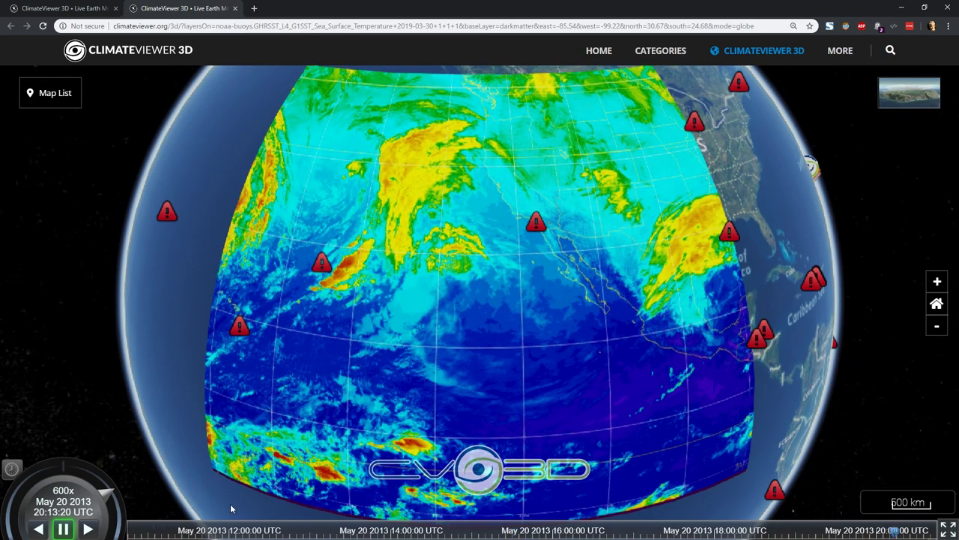
{"action": "left_click_drag", "start_coordinate": [386, 214], "coordinate": [386, 261]}
{"action": "middle_click_drag", "start_coordinate": [366, 149], "coordinate": [383, 350]}
{"action": "scroll", "coordinate": [382, 350], "scroll_direction": "up", "scroll_amount": 3}
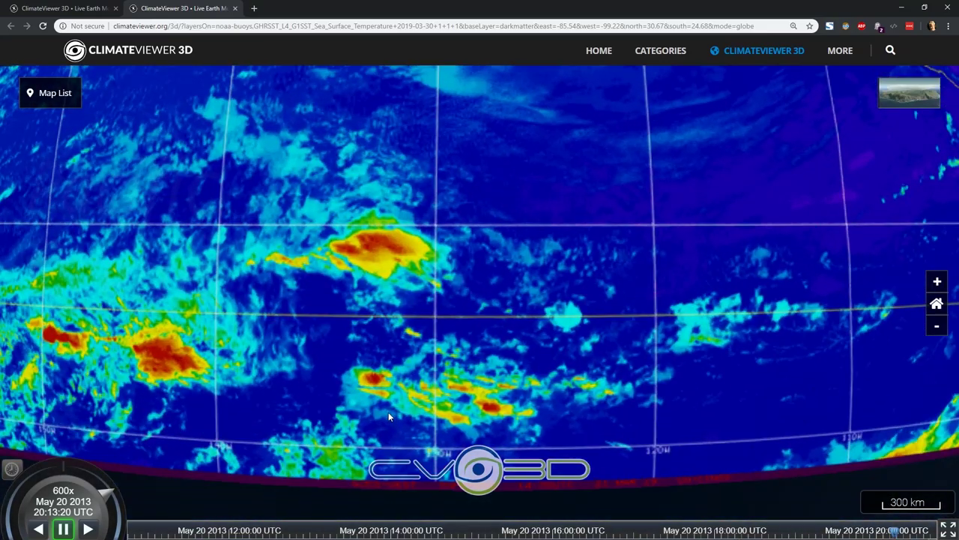
{"action": "scroll", "coordinate": [390, 407], "scroll_direction": "down", "scroll_amount": 5}
{"action": "left_click_drag", "start_coordinate": [420, 311], "coordinate": [432, 428]}
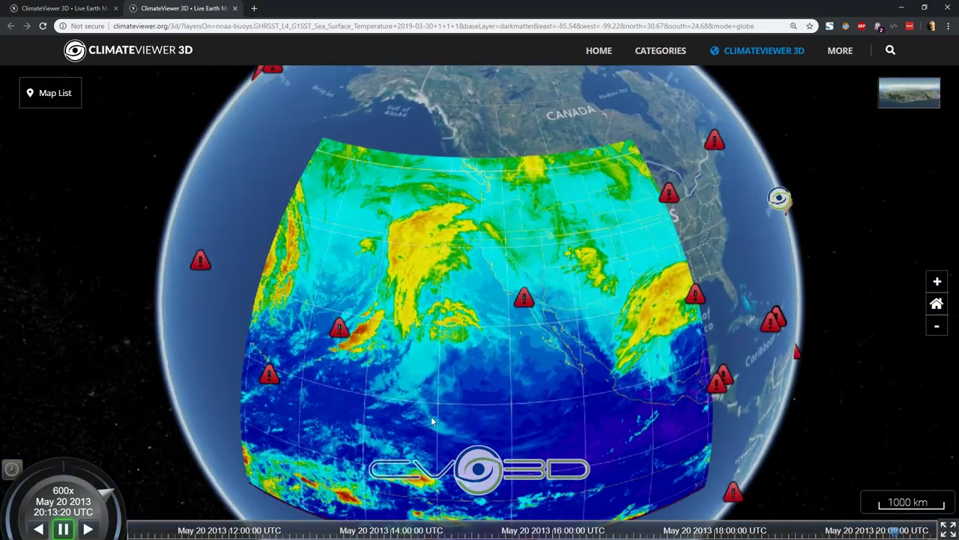
- Remove the NHC infrared Northeast Pacific map and load the Total Precipitable Water - North Atlantic map instead
{"action": "left_click", "coordinate": [51, 93]}
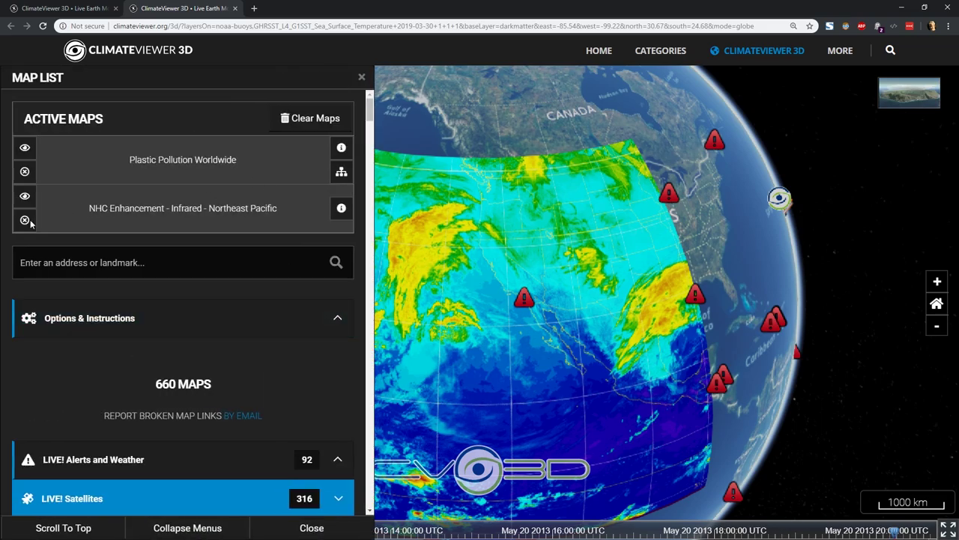
{"action": "left_click", "coordinate": [25, 219]}
{"action": "scroll", "coordinate": [127, 333], "scroll_direction": "down", "scroll_amount": 20}
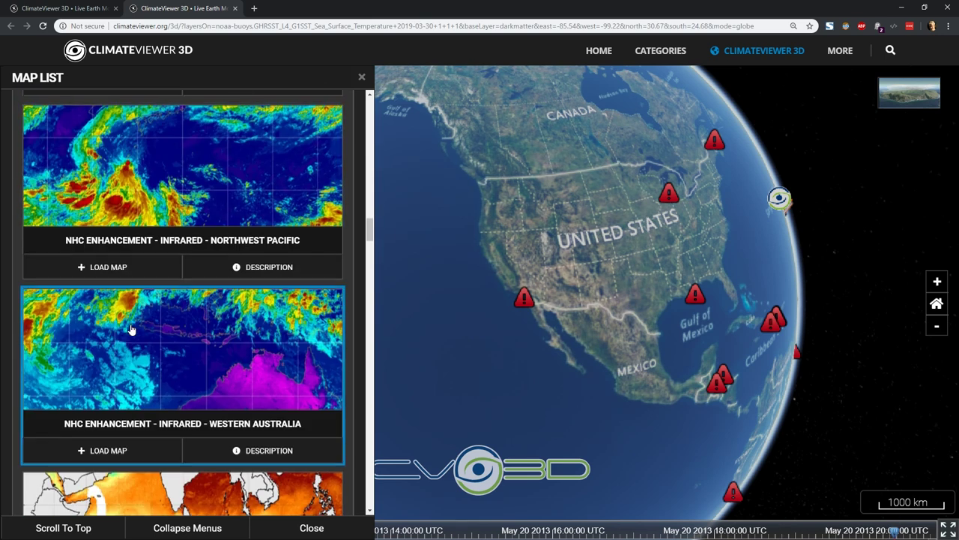
{"action": "scroll", "coordinate": [131, 330], "scroll_direction": "down", "scroll_amount": 4}
{"action": "scroll", "coordinate": [137, 292], "scroll_direction": "down", "scroll_amount": 3}
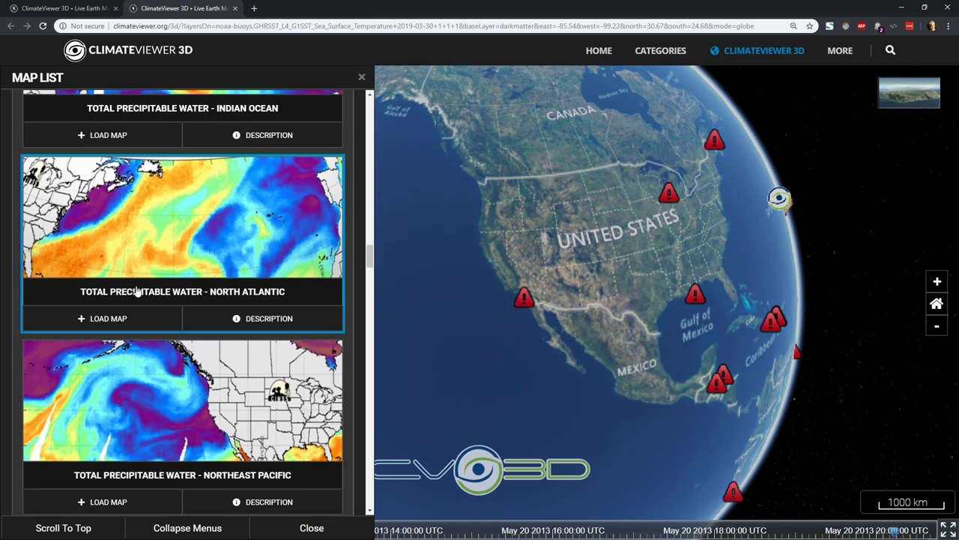
{"action": "left_click", "coordinate": [177, 322]}
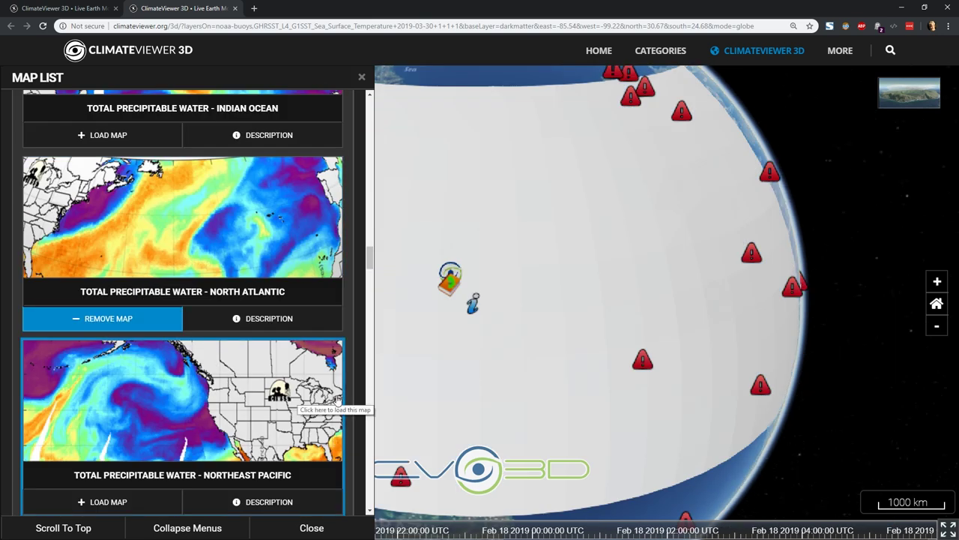
- Hide the map list and scrub the precipitable water animation to about 22:44 UTC on Feb 17 2019, viewing the composite's time stamp up close
{"action": "left_click", "coordinate": [362, 77]}
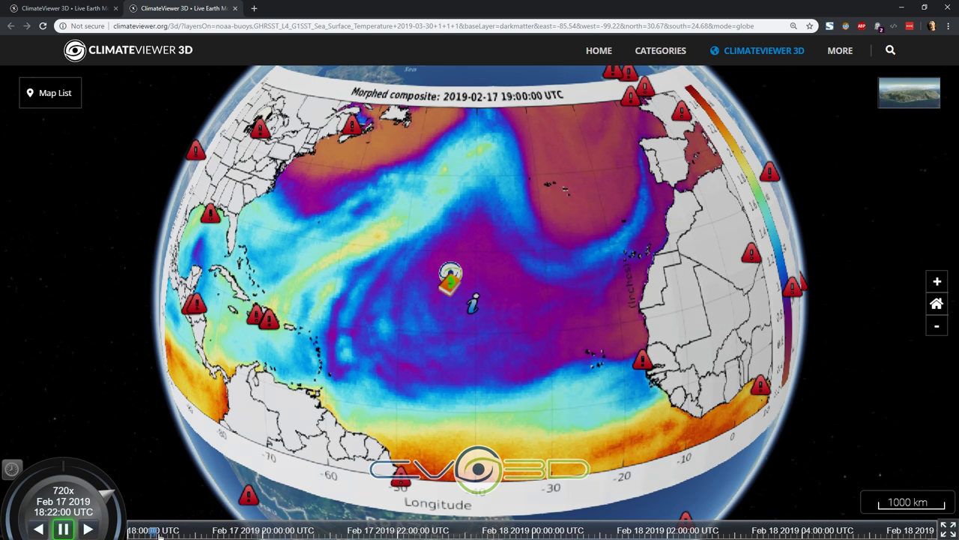
{"action": "left_click", "coordinate": [199, 531]}
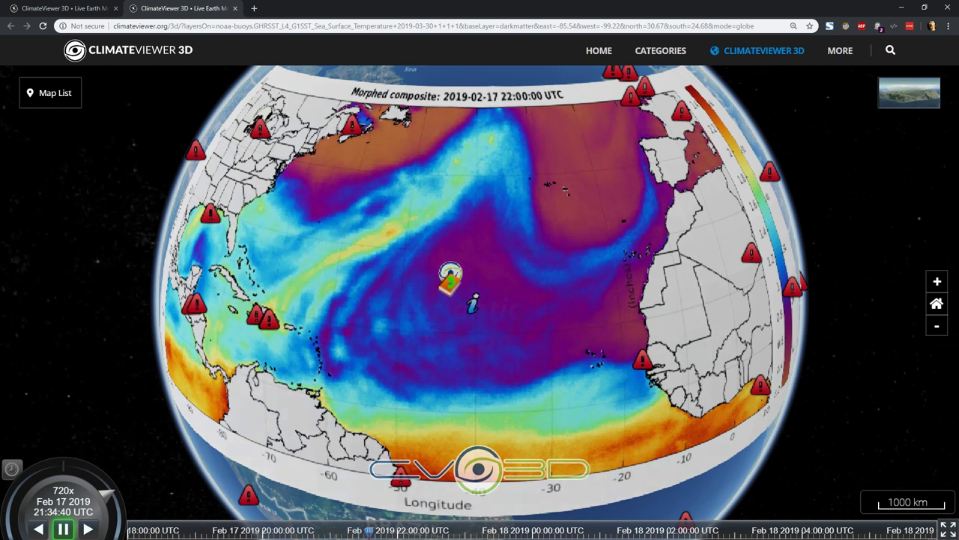
{"action": "scroll", "coordinate": [425, 149], "scroll_direction": "up", "scroll_amount": 5}
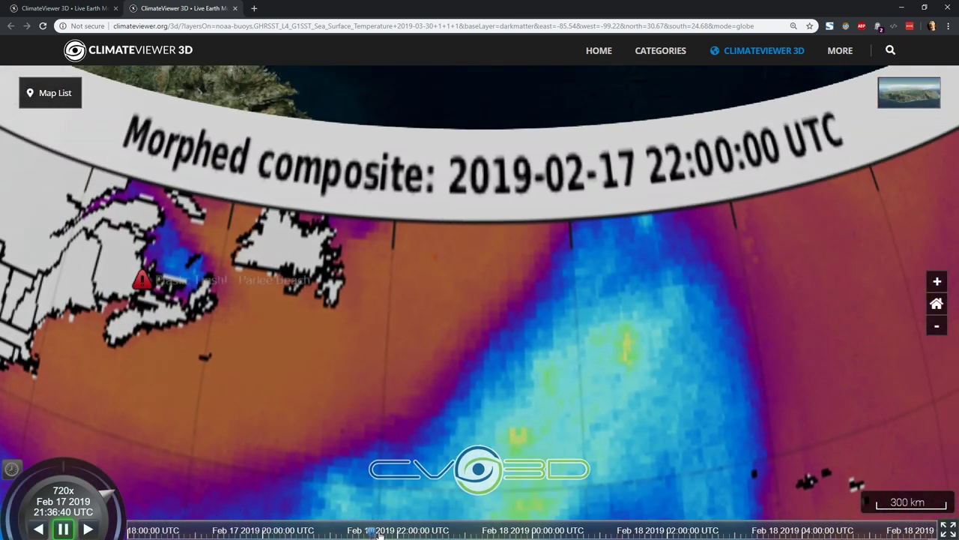
{"action": "left_click_drag", "start_coordinate": [380, 533], "coordinate": [476, 531]}
{"action": "left_click_drag", "start_coordinate": [548, 530], "coordinate": [380, 533]}
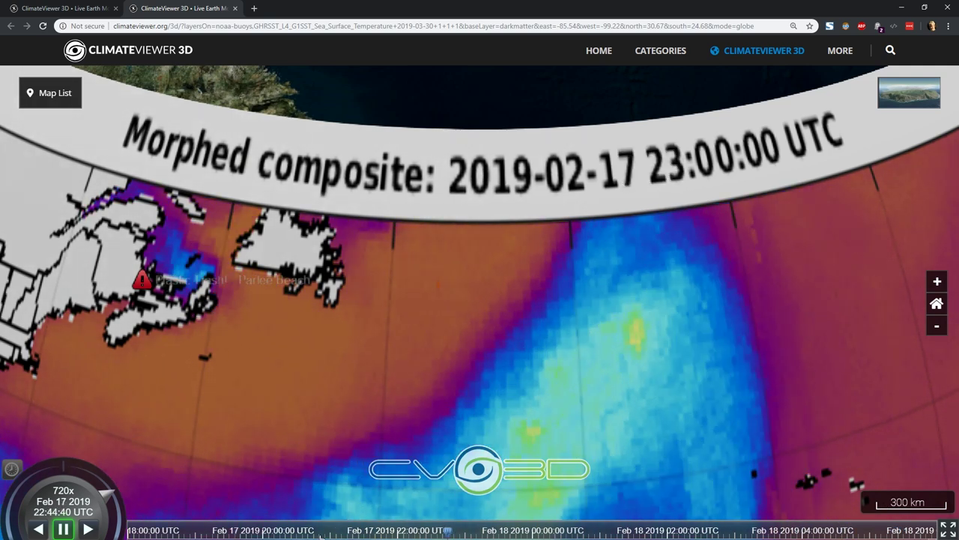
- Advance the precipitable water animation to about 05:59 UTC on Feb 18 2019 and rotate the globe towards the Gulf of Mexico
{"action": "scroll", "coordinate": [348, 322], "scroll_direction": "down", "scroll_amount": 10}
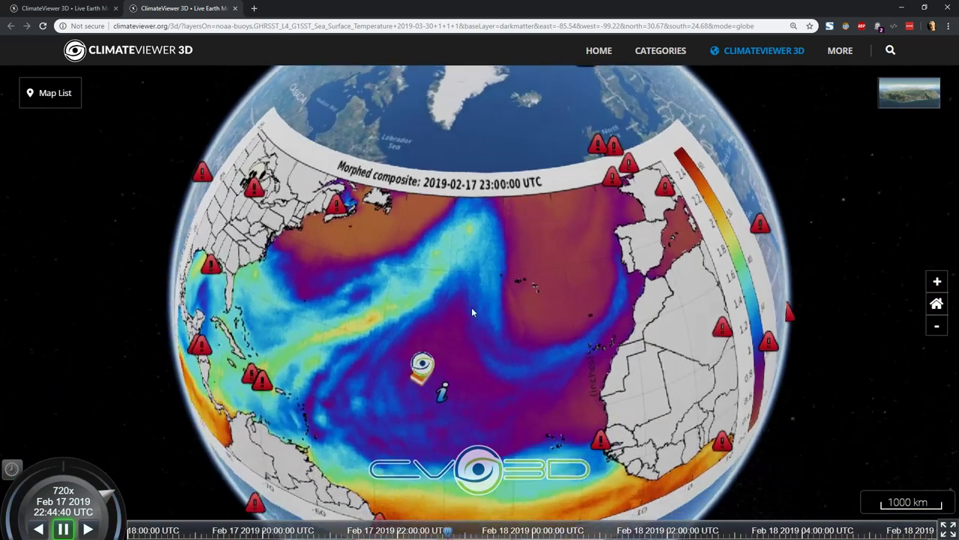
{"action": "middle_click_drag", "start_coordinate": [472, 312], "coordinate": [434, 432]}
{"action": "left_click_drag", "start_coordinate": [449, 532], "coordinate": [900, 511]}
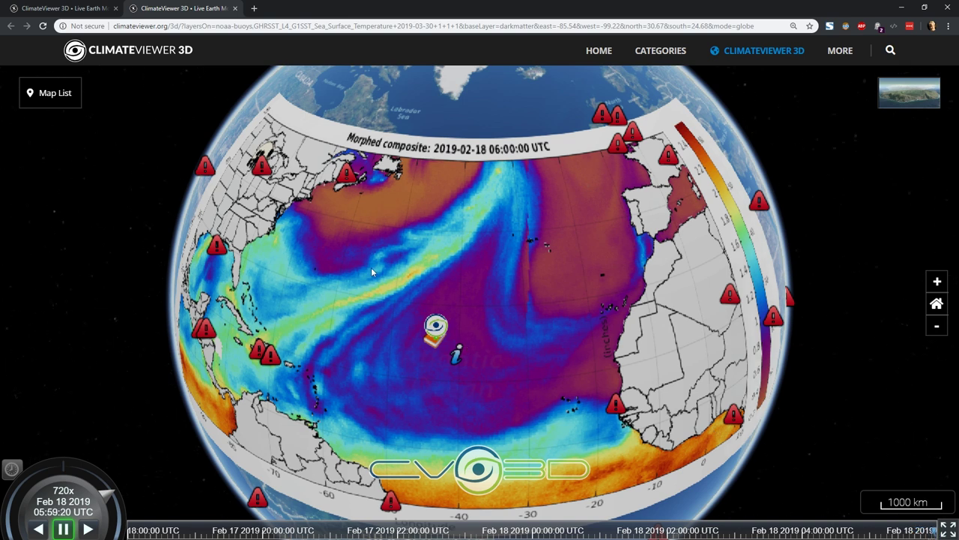
{"action": "left_click_drag", "start_coordinate": [309, 341], "coordinate": [462, 321]}
{"action": "left_click_drag", "start_coordinate": [321, 267], "coordinate": [434, 346]}
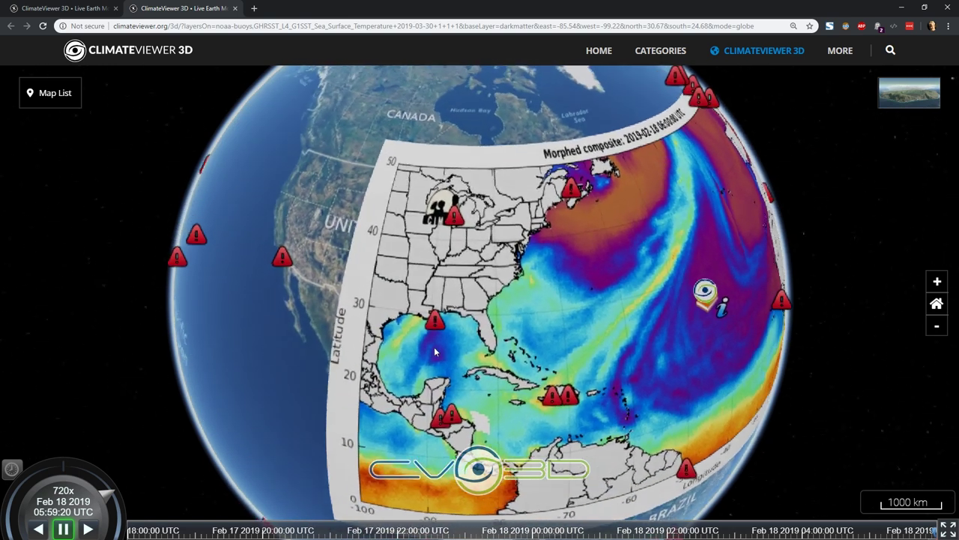
- Open the site's Sitemap page and look through its map apps and ClimateViewer Maps pages
{"action": "mouse_move", "coordinate": [844, 53]}
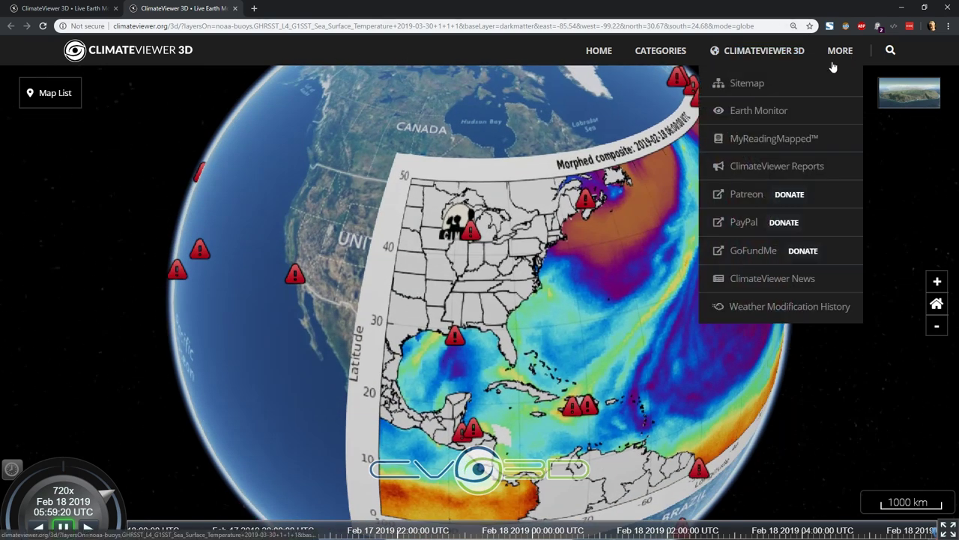
{"action": "left_click", "coordinate": [780, 84]}
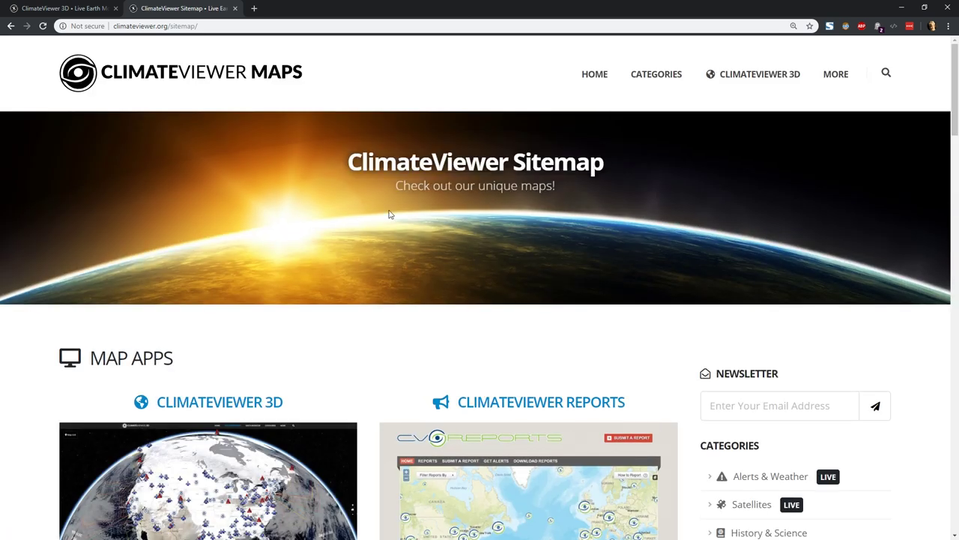
{"action": "scroll", "coordinate": [371, 211], "scroll_direction": "down", "scroll_amount": 3}
{"action": "scroll", "coordinate": [277, 216], "scroll_direction": "down", "scroll_amount": 1}
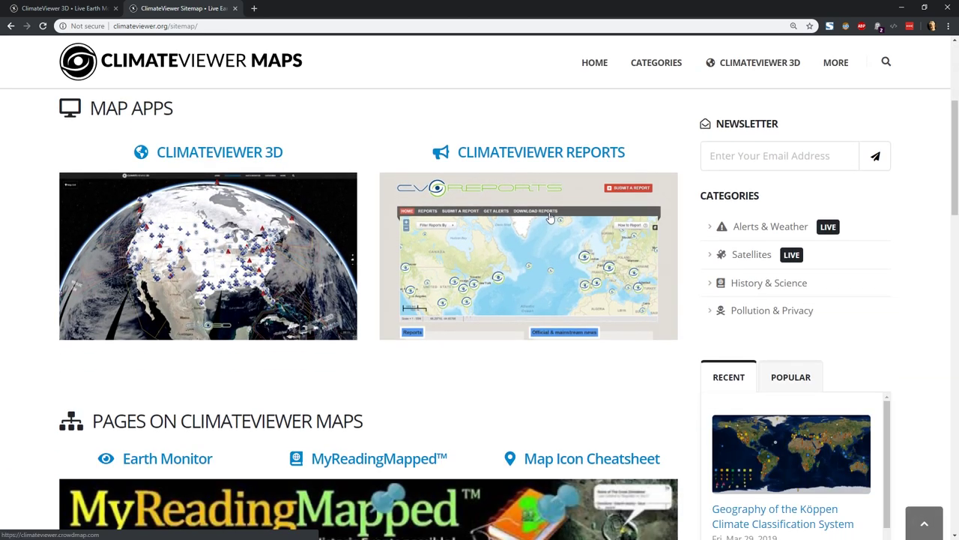
{"action": "scroll", "coordinate": [460, 240], "scroll_direction": "down", "scroll_amount": 1}
{"action": "scroll", "coordinate": [460, 240], "scroll_direction": "down", "scroll_amount": 3}
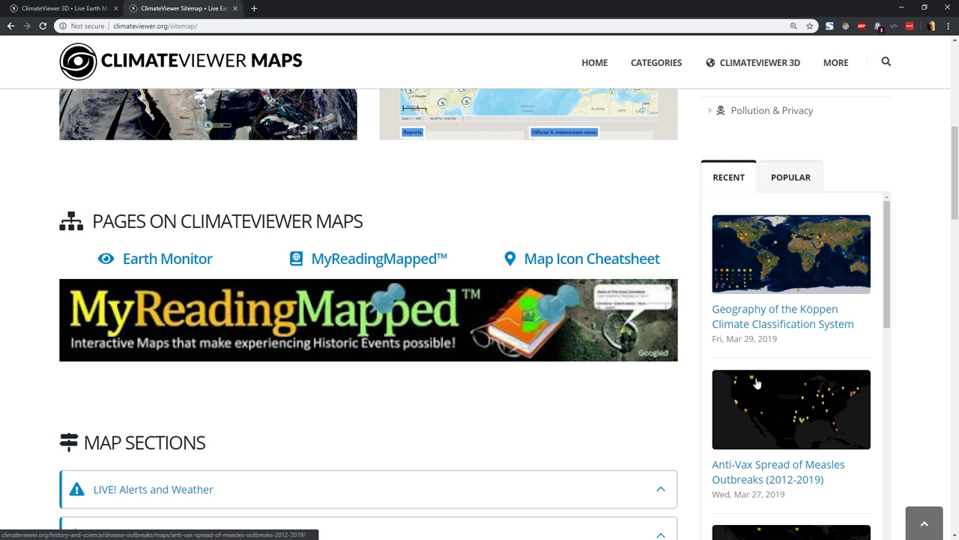
- Look through the recent maps on the sitemap and expand the LIVE! Alerts and Weather map section
{"action": "scroll", "coordinate": [772, 344], "scroll_direction": "down", "scroll_amount": 2}
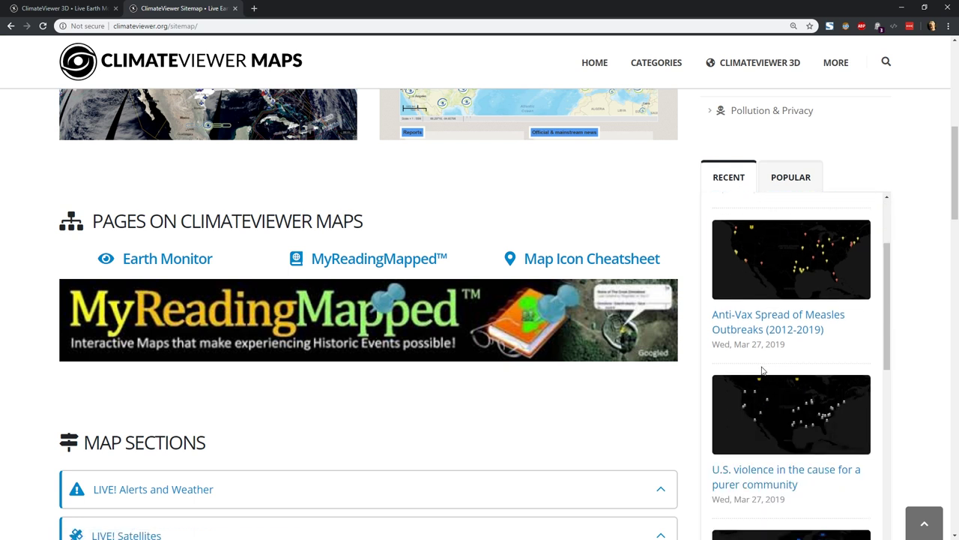
{"action": "scroll", "coordinate": [322, 375], "scroll_direction": "down", "scroll_amount": 3}
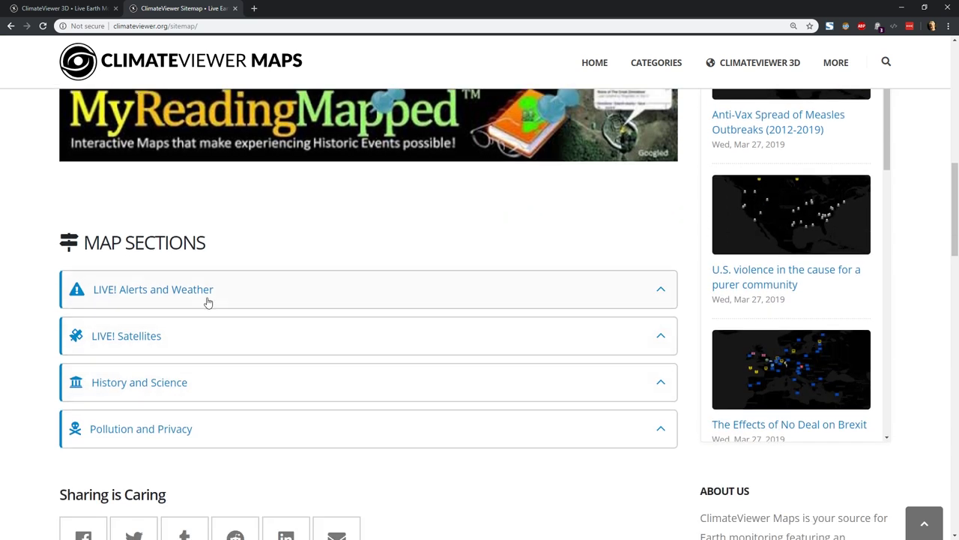
{"action": "left_click", "coordinate": [193, 293]}
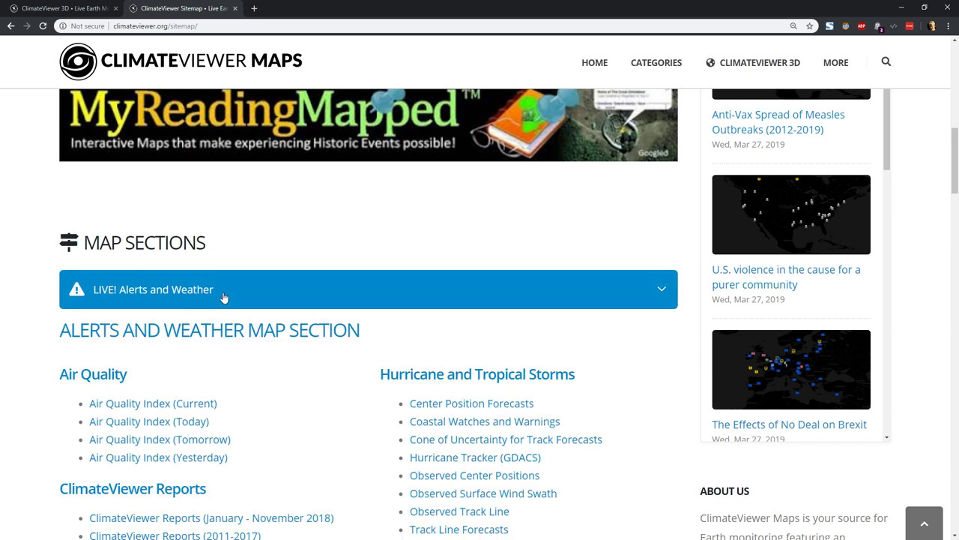
- Collapse the LIVE! Alerts and Weather section and preview LIVE! Satellites, History and Science, and Pollution and Privacy, collapsing each again
{"action": "scroll", "coordinate": [224, 293], "scroll_direction": "down", "scroll_amount": 2}
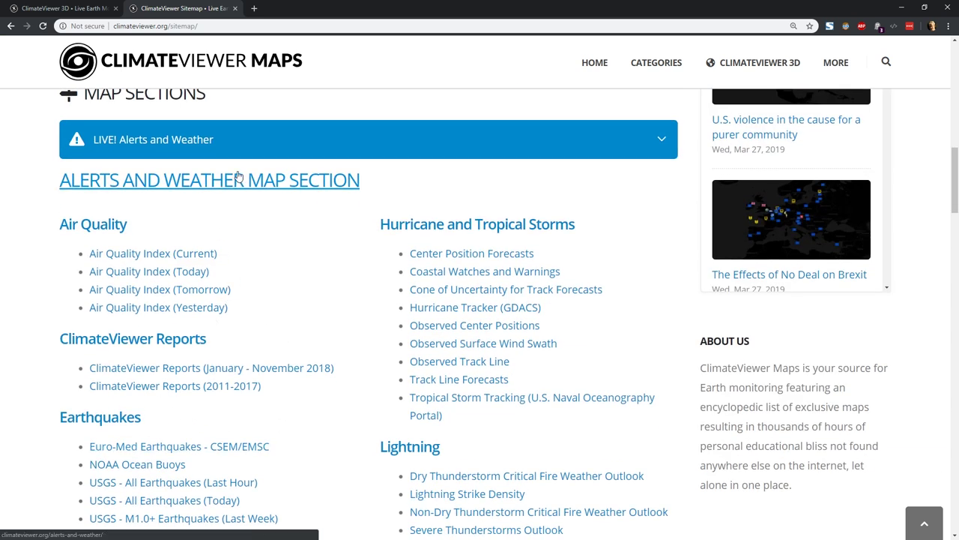
{"action": "left_click", "coordinate": [225, 140]}
{"action": "left_click", "coordinate": [211, 194]}
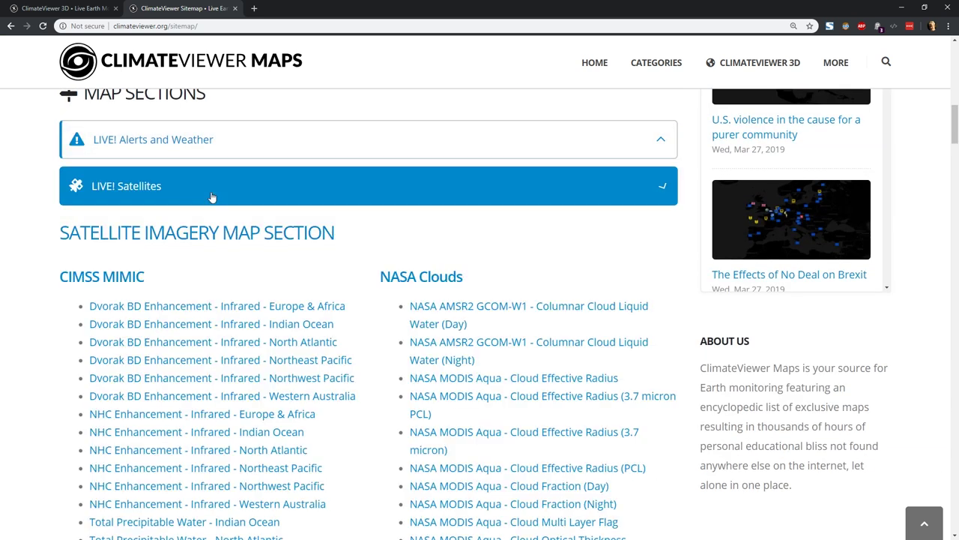
{"action": "left_click", "coordinate": [209, 194]}
{"action": "left_click", "coordinate": [185, 235]}
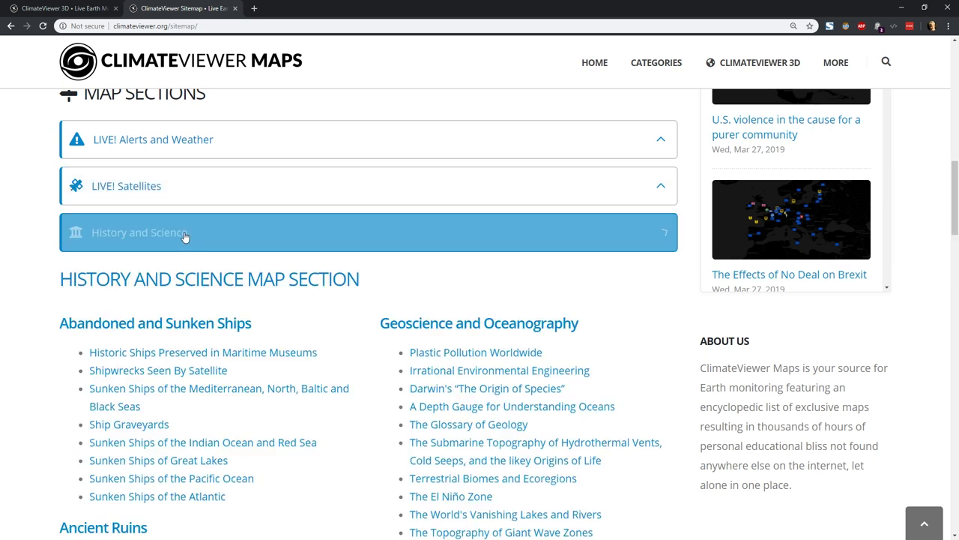
{"action": "left_click", "coordinate": [185, 235]}
{"action": "left_click", "coordinate": [155, 279]}
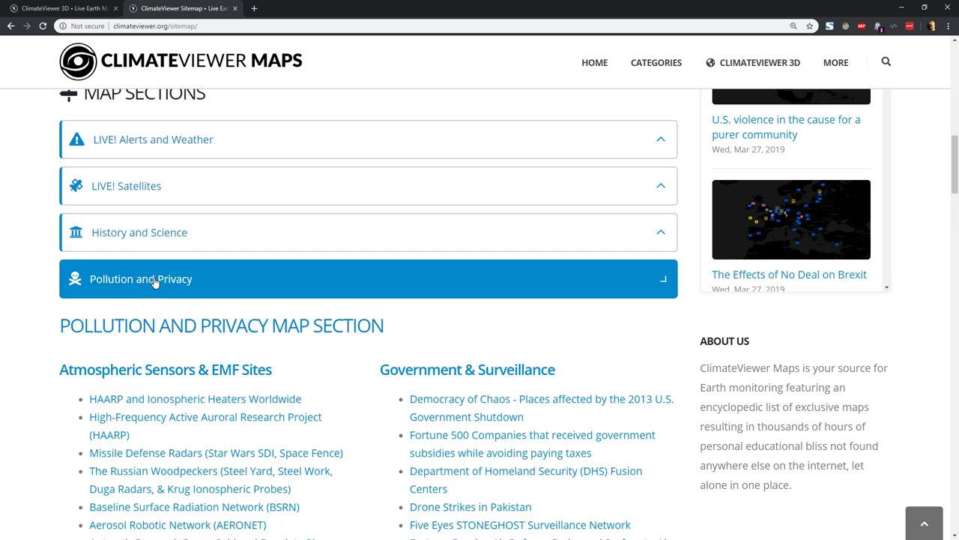
{"action": "left_click", "coordinate": [153, 279]}
- Look over the additional links offered under More and the related sites in the sitemap page's footer
{"action": "scroll", "coordinate": [263, 330], "scroll_direction": "up", "scroll_amount": 6}
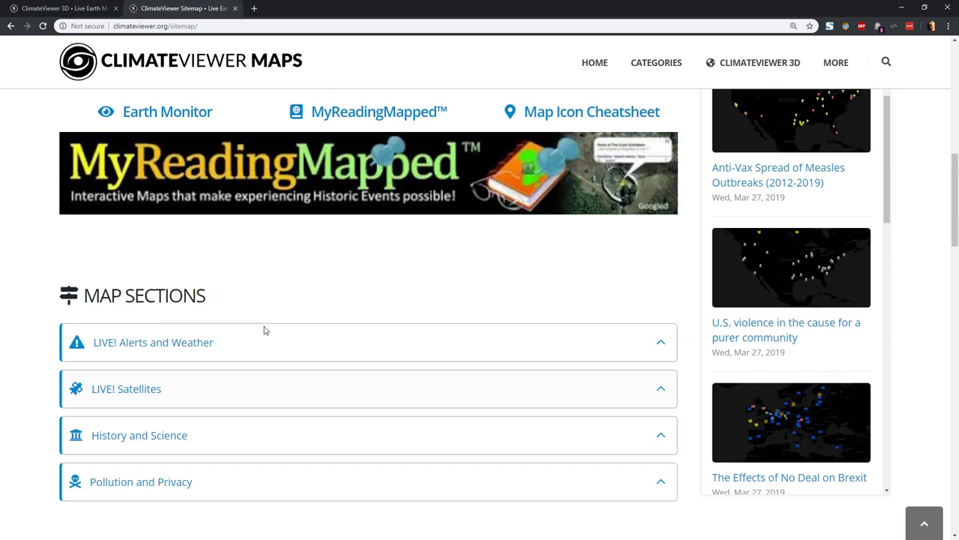
{"action": "scroll", "coordinate": [266, 331], "scroll_direction": "up", "scroll_amount": 4}
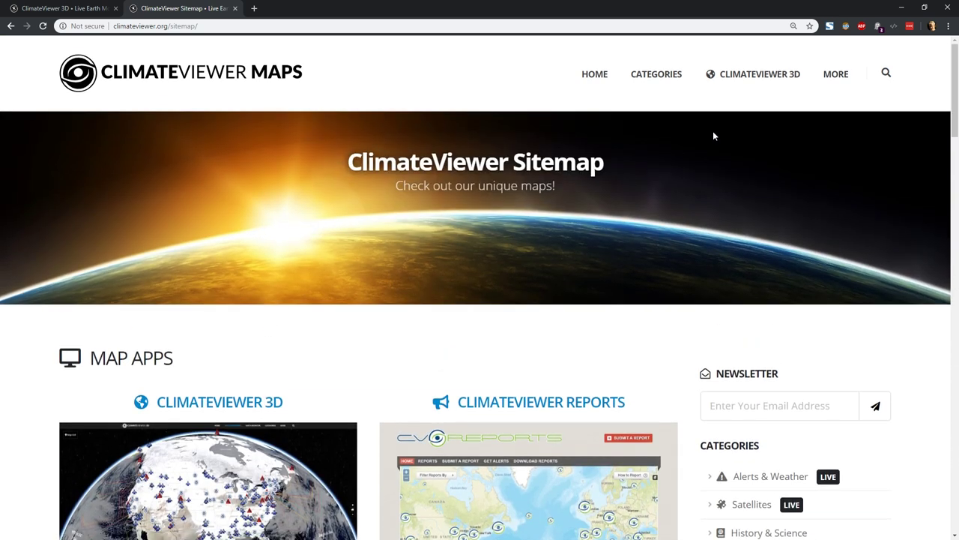
{"action": "mouse_move", "coordinate": [822, 78]}
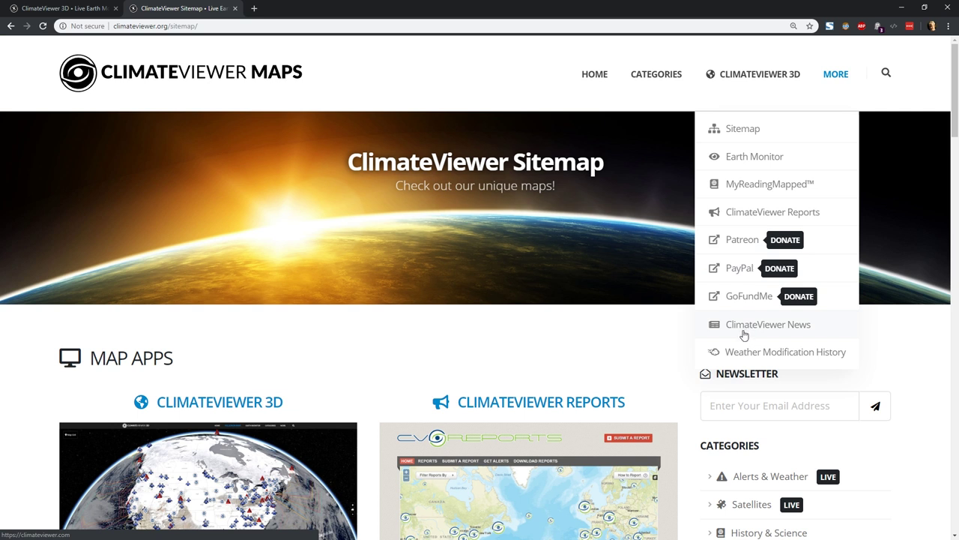
{"action": "left_click_drag", "start_coordinate": [953, 109], "coordinate": [955, 428]}
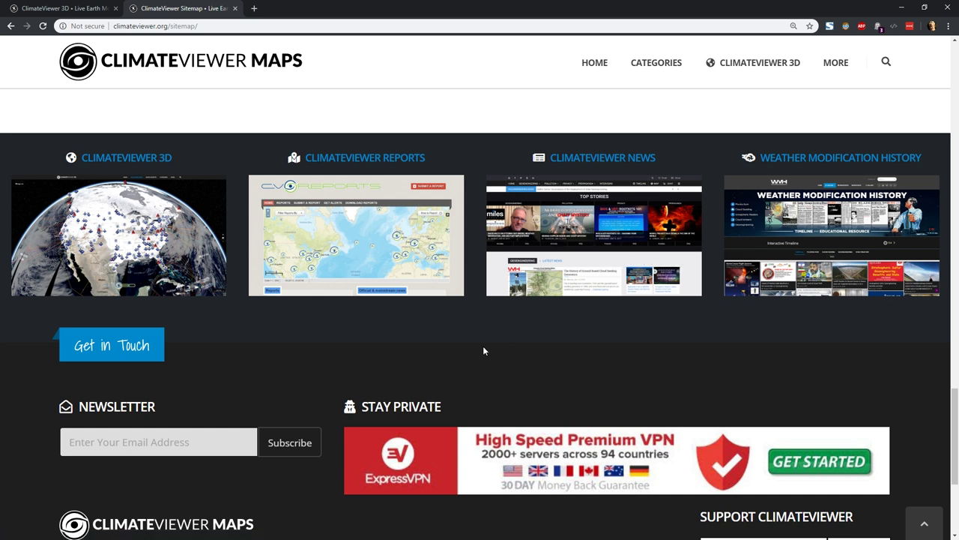
- Return to the ClimateViewer 3D page, close the share window, and expand the US Naval Research Lab satellite maps
{"action": "left_click", "coordinate": [78, 11]}
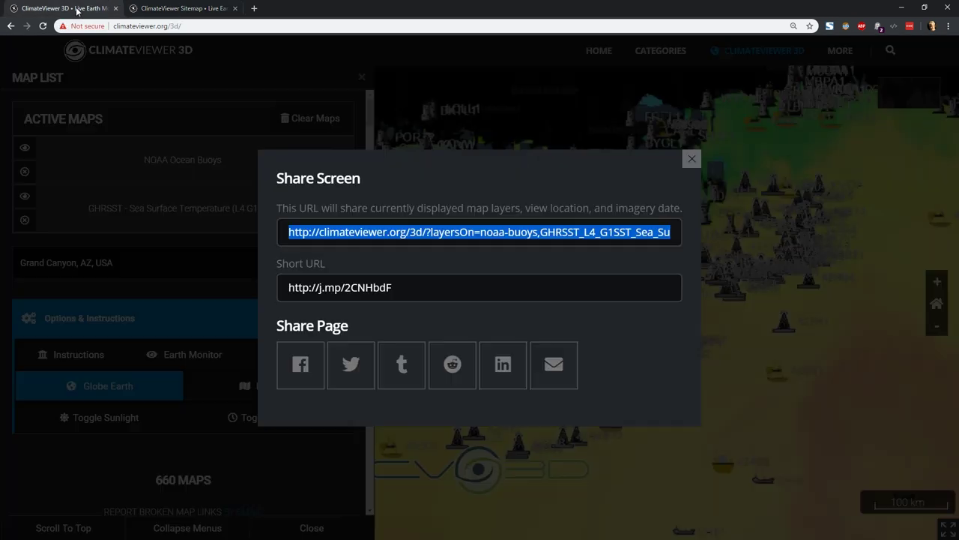
{"action": "left_click", "coordinate": [694, 159]}
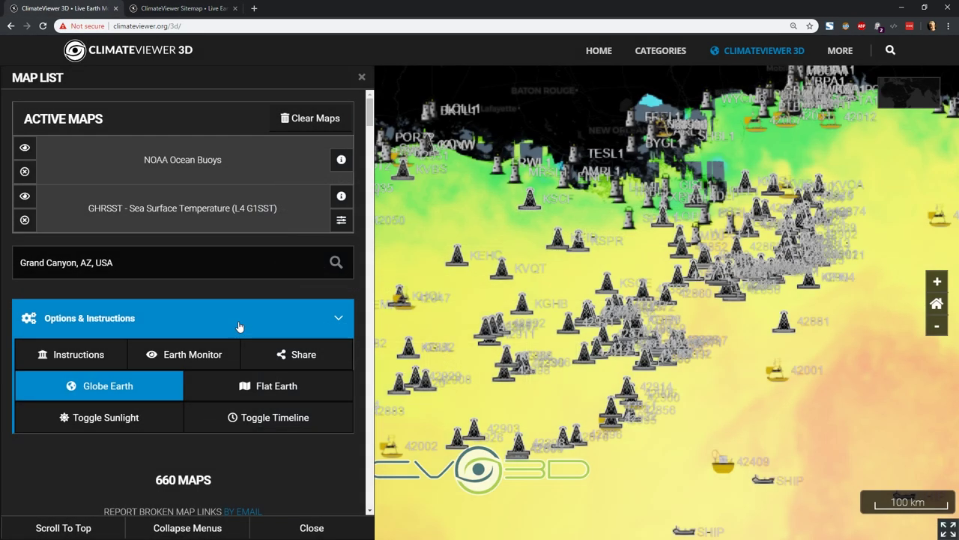
{"action": "scroll", "coordinate": [237, 327], "scroll_direction": "down", "scroll_amount": 7}
{"action": "scroll", "coordinate": [184, 339], "scroll_direction": "down", "scroll_amount": 1}
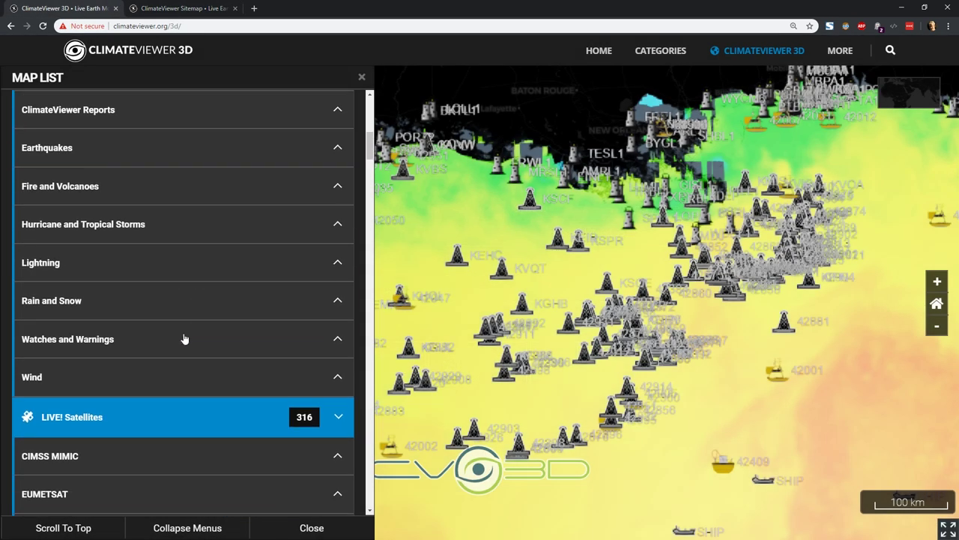
{"action": "scroll", "coordinate": [185, 339], "scroll_direction": "down", "scroll_amount": 3}
{"action": "left_click", "coordinate": [78, 346]}
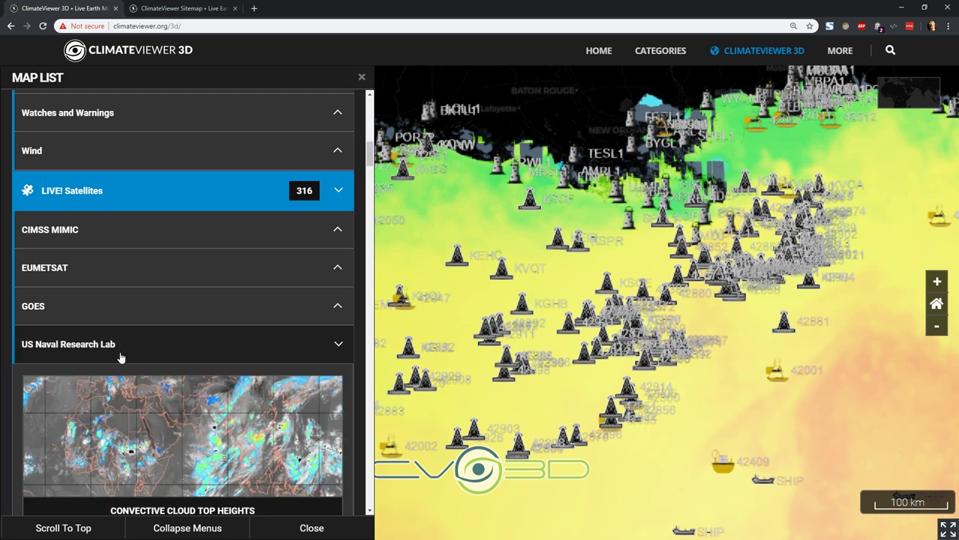
- Load the US Naval Research Lab Visible Clouds map and view its time stamp on the globe up close
{"action": "scroll", "coordinate": [127, 359], "scroll_direction": "down", "scroll_amount": 5}
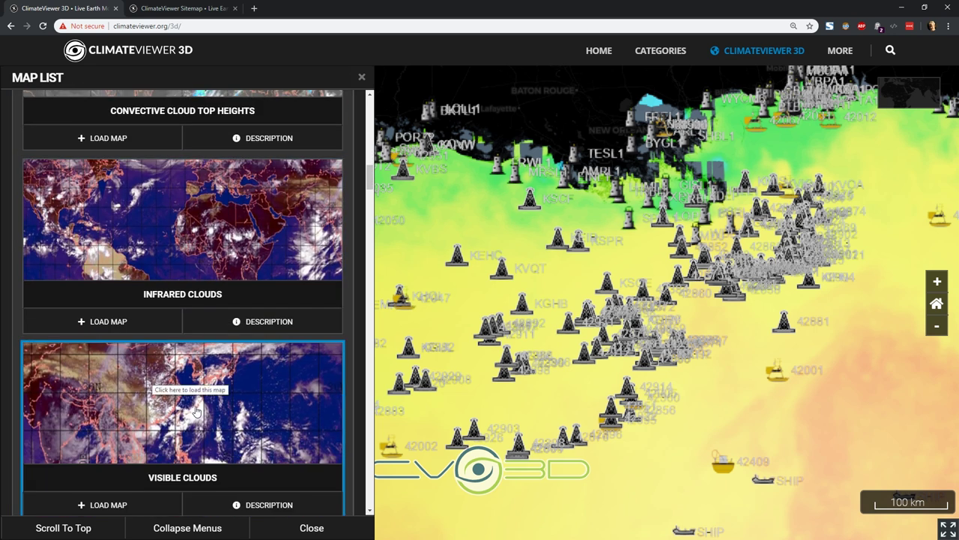
{"action": "left_click", "coordinate": [143, 408]}
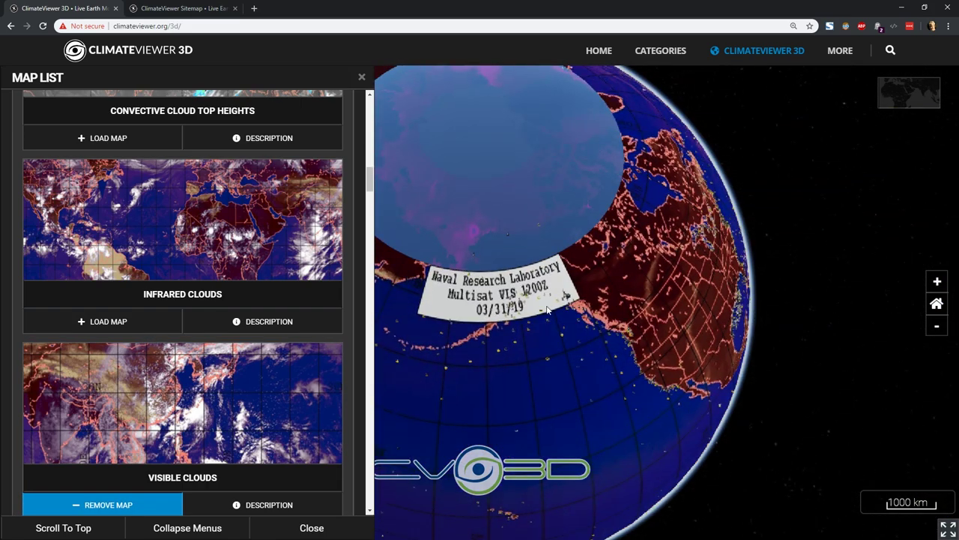
{"action": "scroll", "coordinate": [547, 309], "scroll_direction": "up", "scroll_amount": 5}
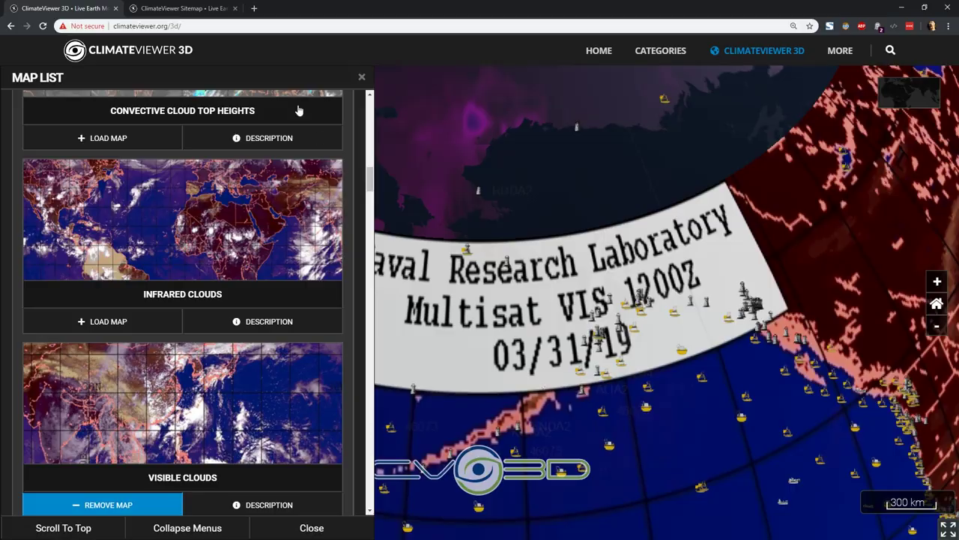
- Check the support and privacy area of the sitemap's footer, and collapse the US Naval Research Lab maps on the 3D page
{"action": "left_click", "coordinate": [179, 8]}
{"action": "scroll", "coordinate": [446, 329], "scroll_direction": "down", "scroll_amount": 2}
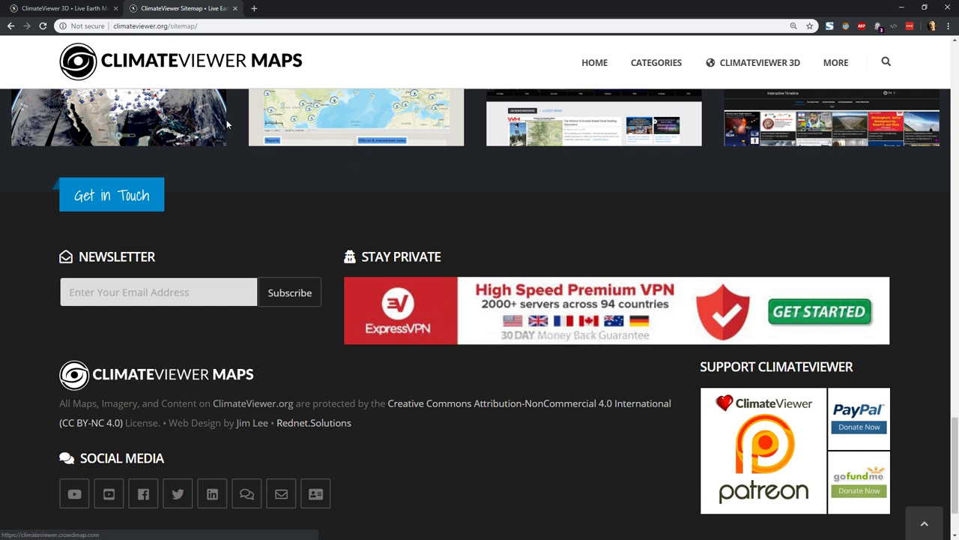
{"action": "left_click", "coordinate": [68, 8]}
{"action": "scroll", "coordinate": [182, 292], "scroll_direction": "up", "scroll_amount": 6}
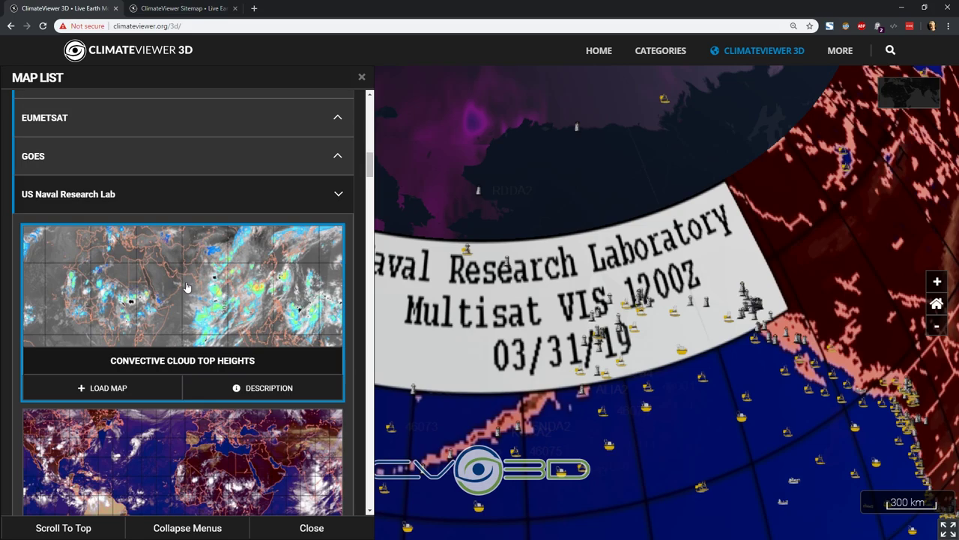
{"action": "left_click", "coordinate": [117, 396]}
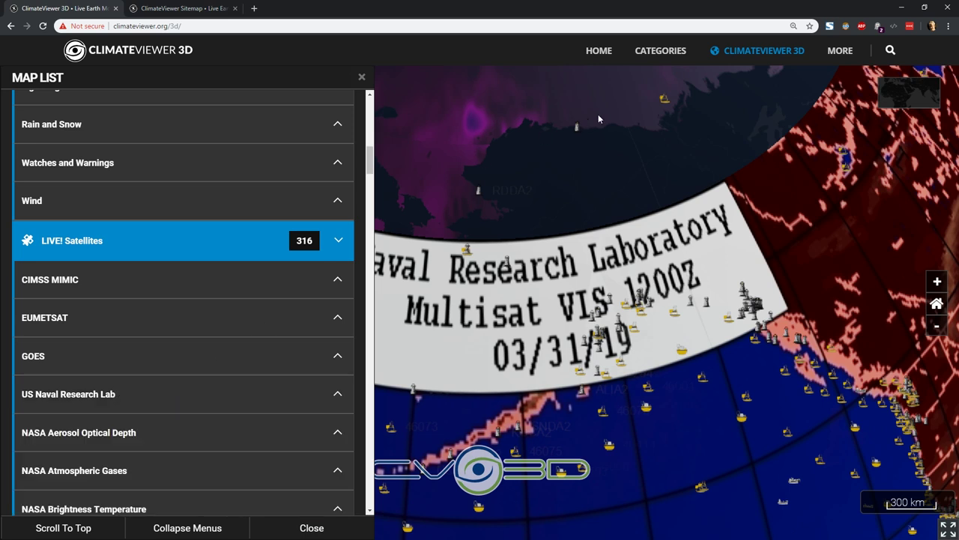
- Open the site's live Satellites category page and view its introduction and the start of the map sections
{"action": "mouse_move", "coordinate": [663, 50]}
{"action": "mouse_move", "coordinate": [665, 93]}
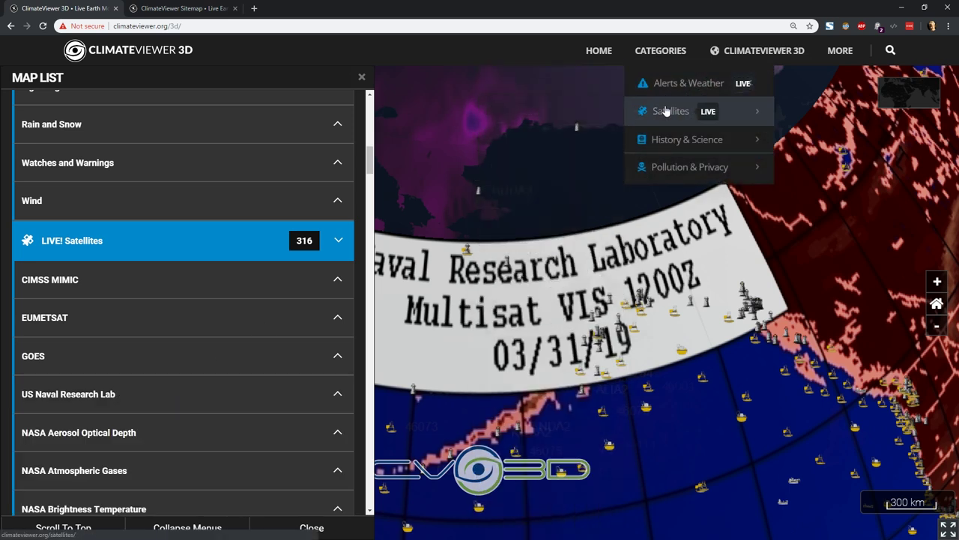
{"action": "mouse_move", "coordinate": [657, 112]}
{"action": "left_click", "coordinate": [649, 112]}
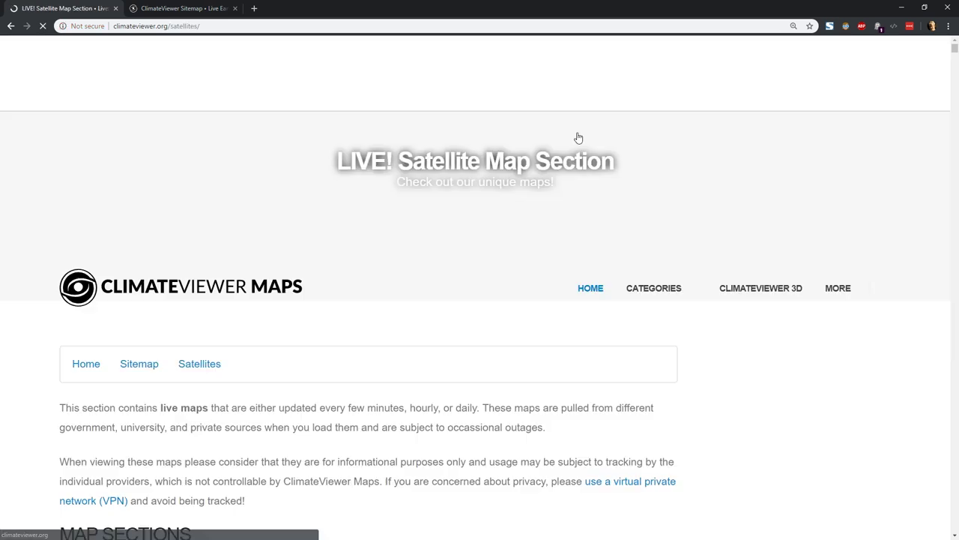
{"action": "scroll", "coordinate": [390, 283], "scroll_direction": "down", "scroll_amount": 2}
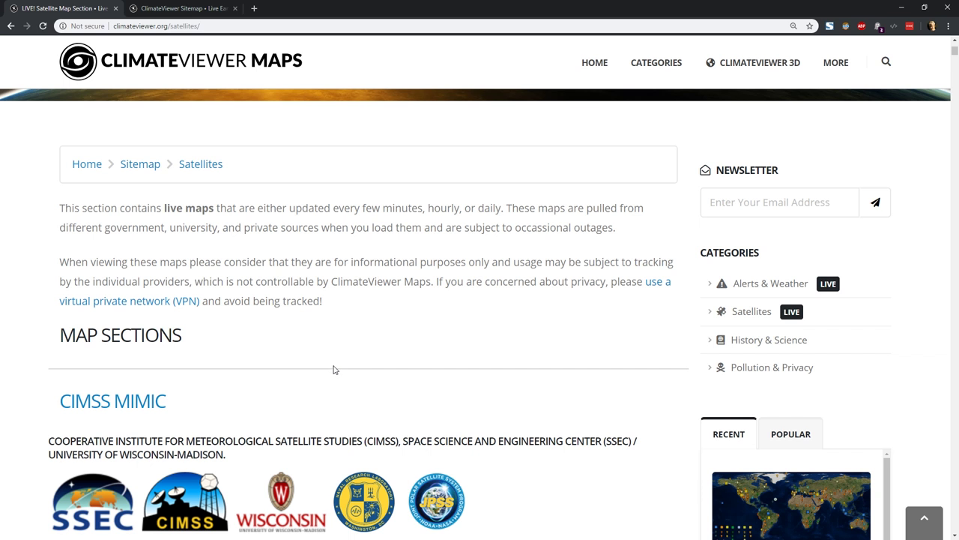
- View the ExpressVPN window over the sitemap page and return to the Satellites page
{"action": "left_click", "coordinate": [193, 14]}
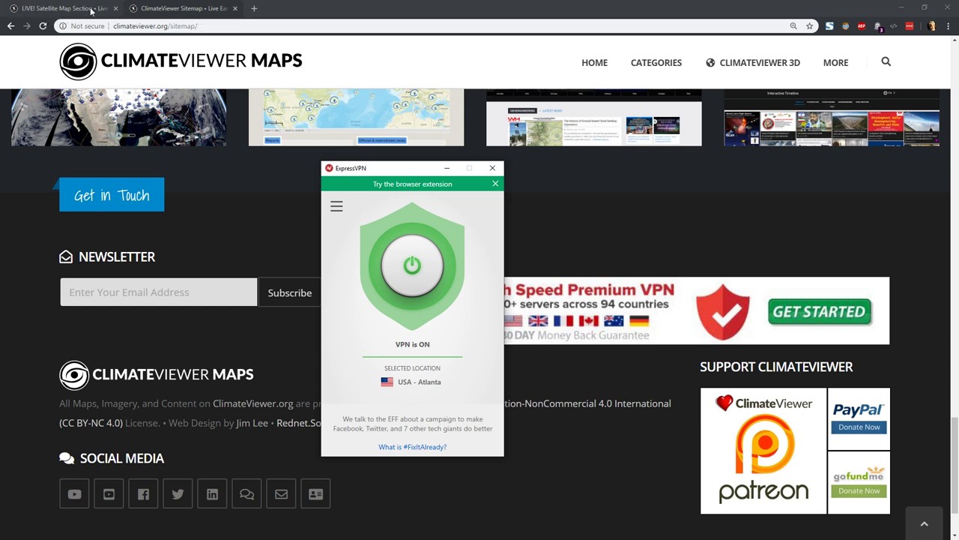
{"action": "left_click", "coordinate": [62, 9]}
{"action": "right_click", "coordinate": [256, 234]}
{"action": "left_click", "coordinate": [531, 293]}
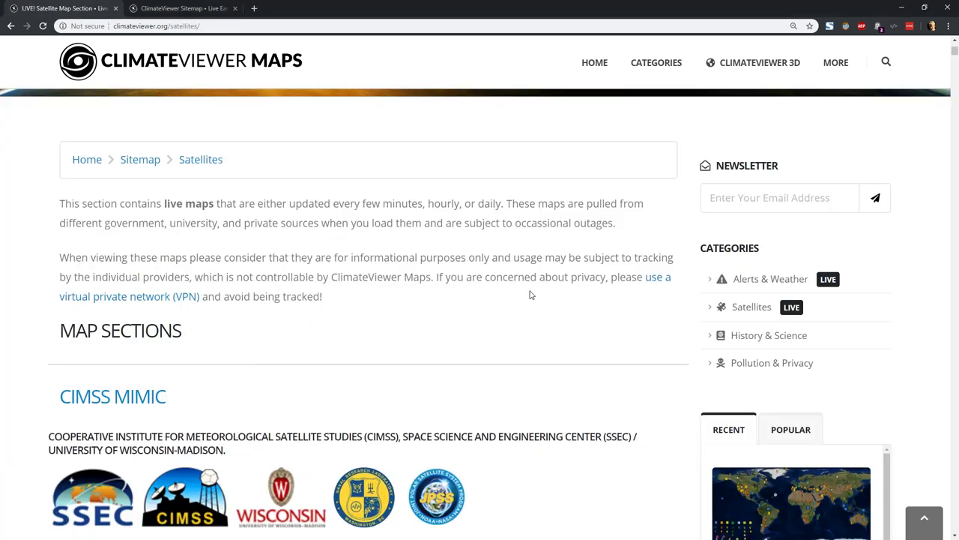
- Open the Dvorak BD Enhancement - Infrared - Europe & Africa map from CIMSS MIMIC and rotate its globe towards the South Atlantic
{"action": "scroll", "coordinate": [578, 265], "scroll_direction": "down", "scroll_amount": 3}
{"action": "scroll", "coordinate": [598, 268], "scroll_direction": "up", "scroll_amount": 1}
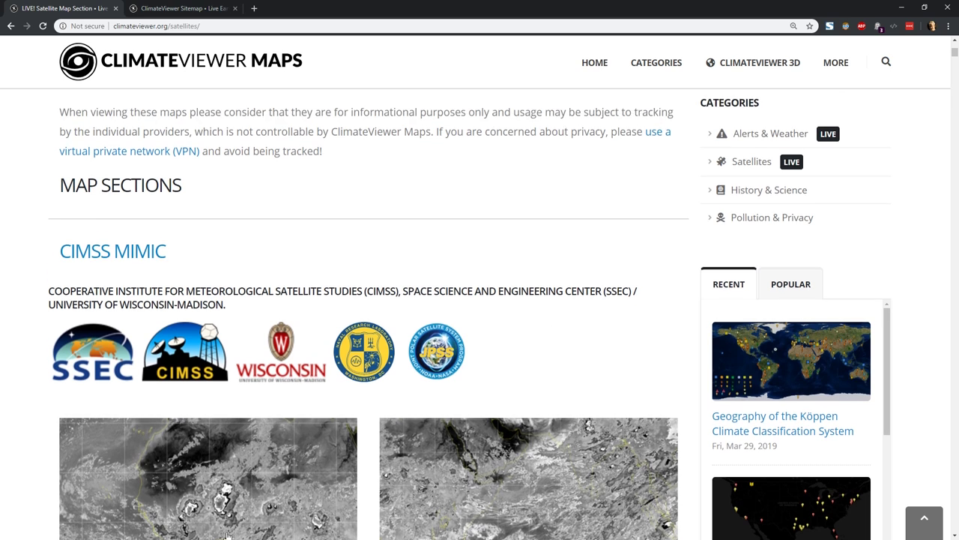
{"action": "left_click", "coordinate": [171, 488]}
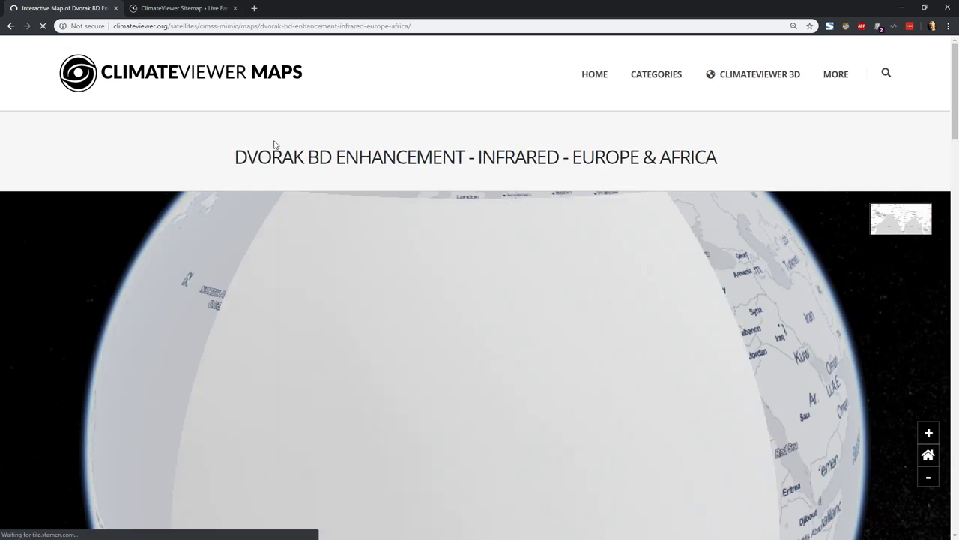
{"action": "scroll", "coordinate": [214, 146], "scroll_direction": "down", "scroll_amount": 3}
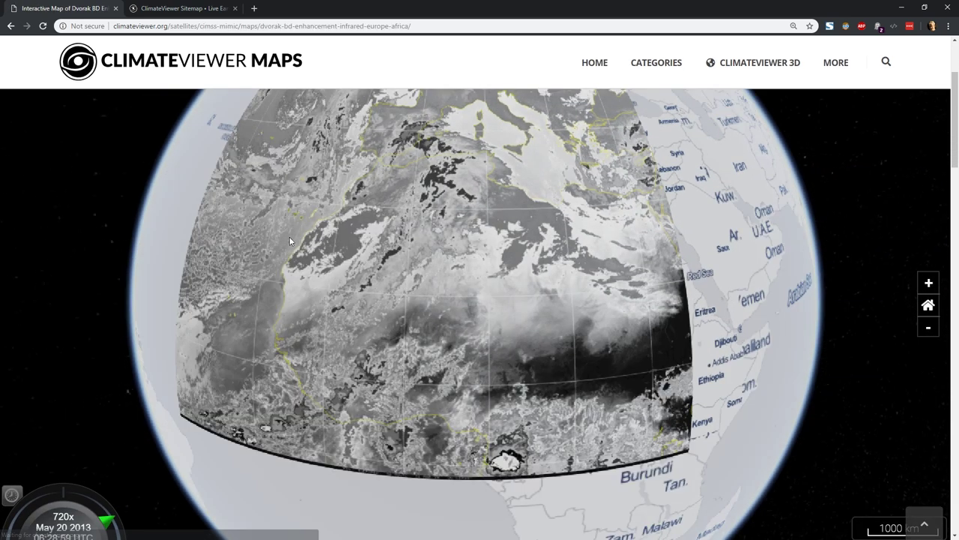
{"action": "left_click_drag", "start_coordinate": [269, 510], "coordinate": [342, 399]}
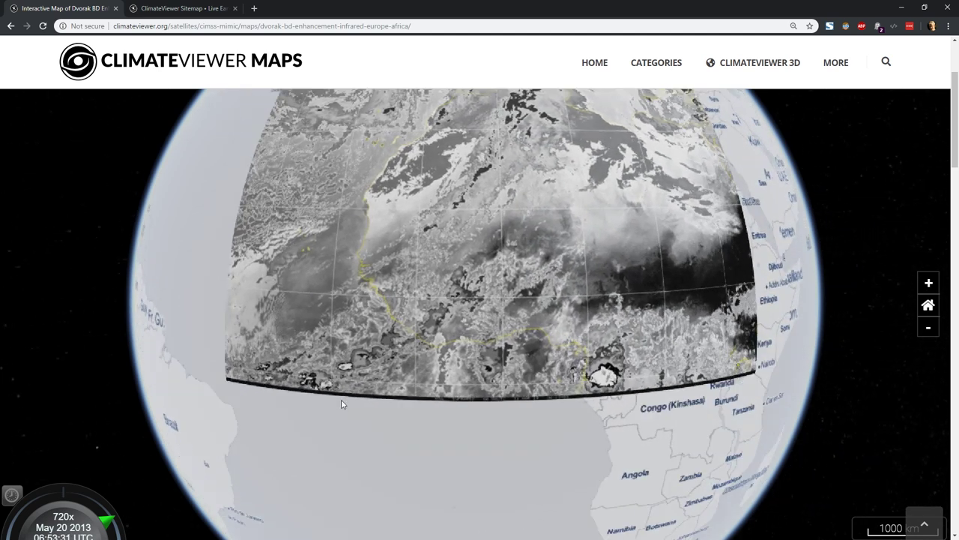
- Reduce the page zoom to 110% so the map and its timeline fit on screen together
{"action": "scroll", "coordinate": [325, 49], "scroll_direction": "down", "scroll_amount": 2}
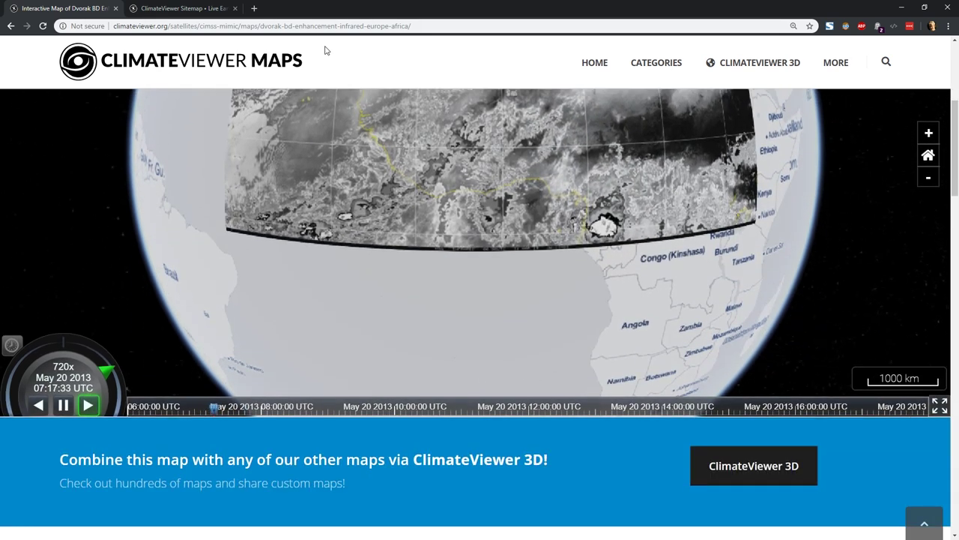
{"action": "key", "text": "ctrl+minus"}
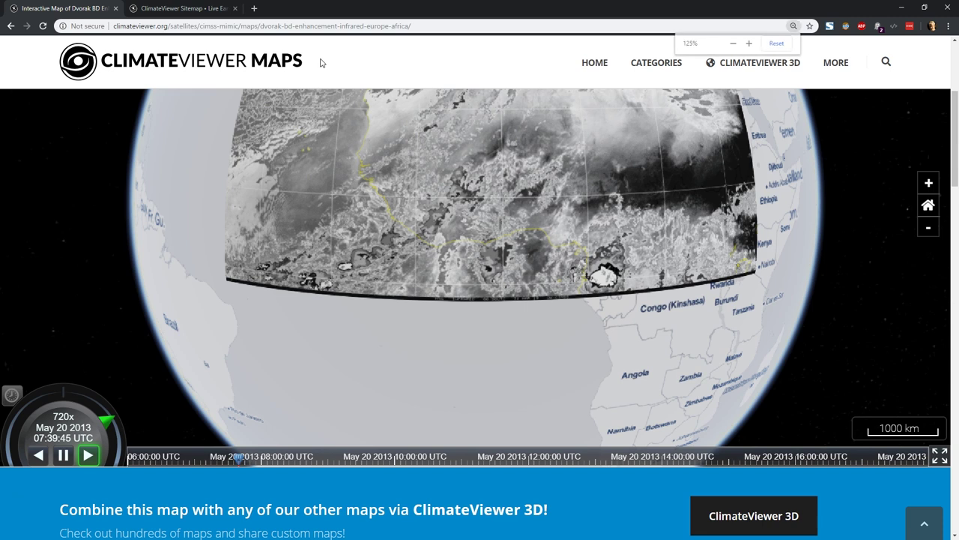
{"action": "scroll", "coordinate": [386, 464], "scroll_direction": "up", "scroll_amount": 2}
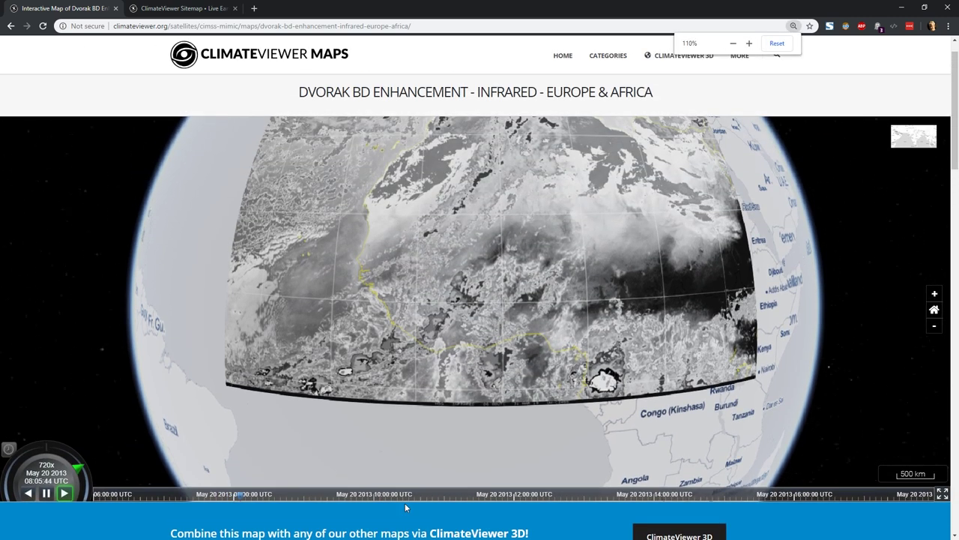
- Rotate the globe towards East Africa, scrub the infrared animation to about 11:47 UTC on May 20 2013, and open the site's home page
{"action": "left_click_drag", "start_coordinate": [413, 314], "coordinate": [364, 313]}
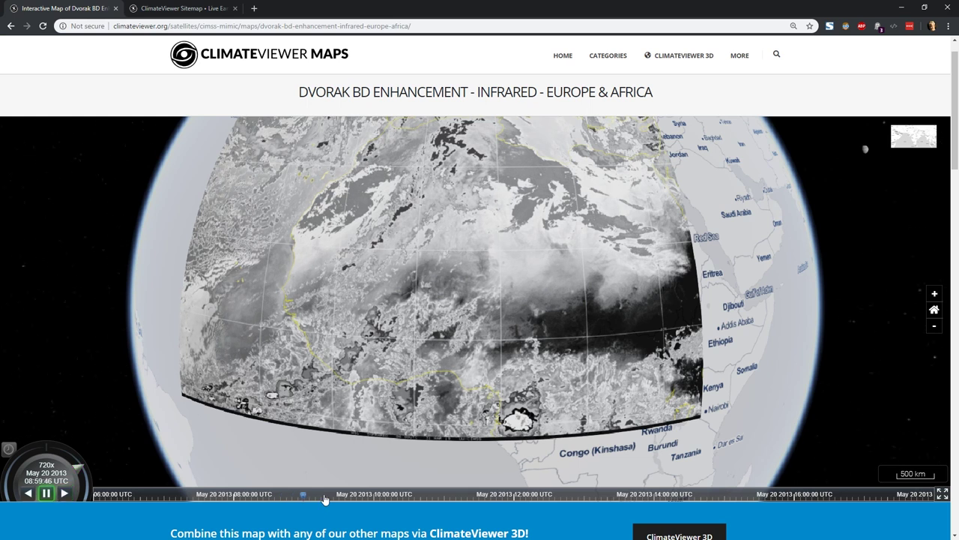
{"action": "left_click", "coordinate": [462, 494]}
{"action": "left_click", "coordinate": [499, 494]}
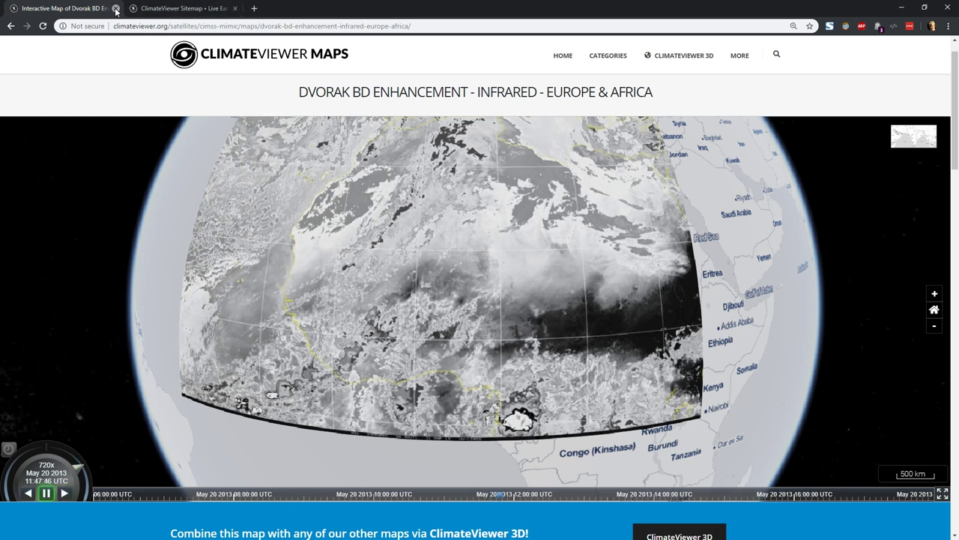
{"action": "left_click", "coordinate": [211, 65]}
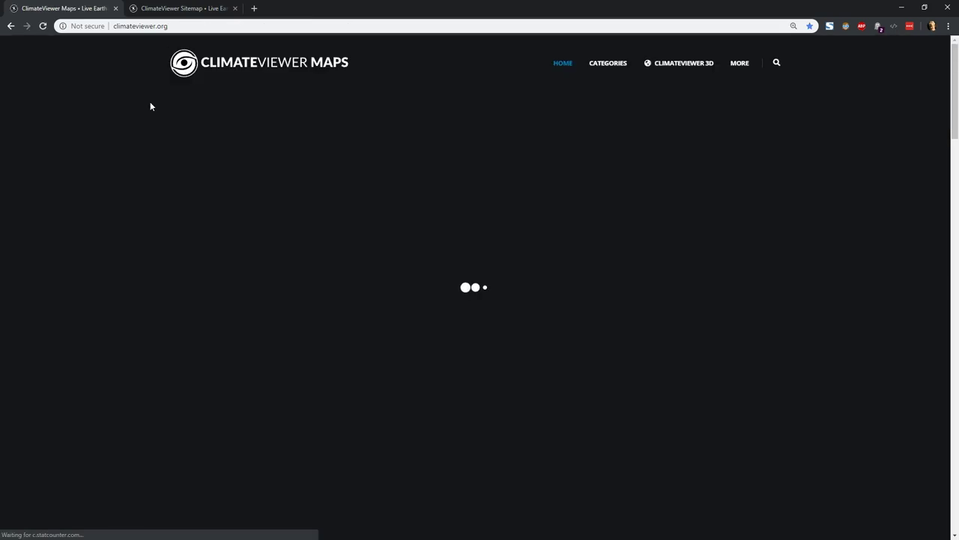